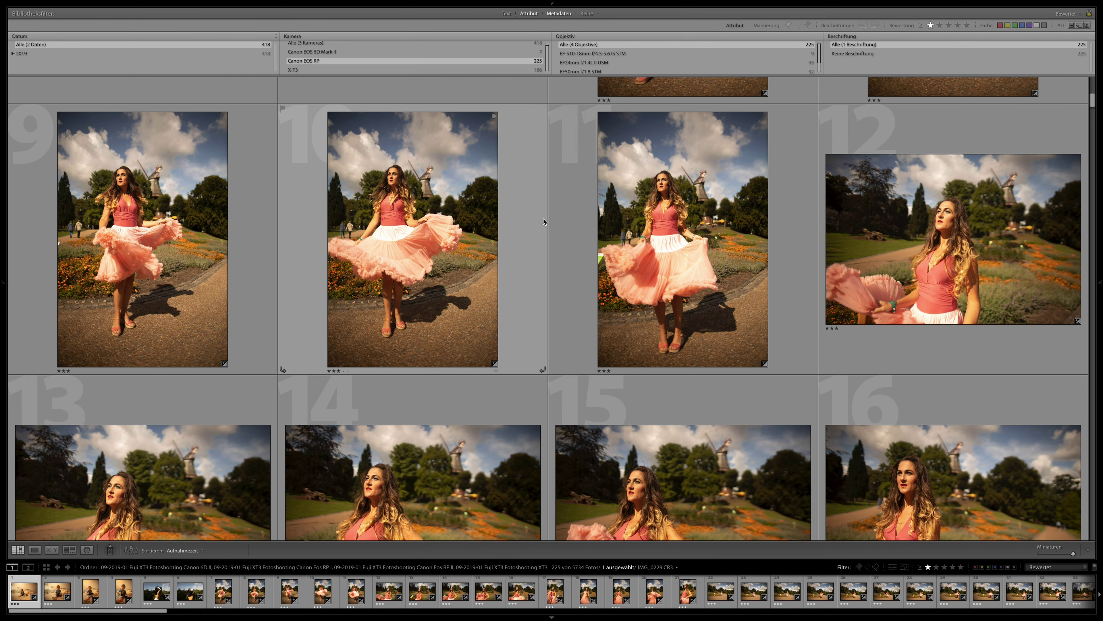
Scroll through the shoot's photos and switch the current photo to the Develop module.
{"action": "scroll", "coordinate": [544, 221], "scroll_direction": "down", "scroll_amount": 2}
{"action": "scroll", "coordinate": [546, 226], "scroll_direction": "down", "scroll_amount": 3}
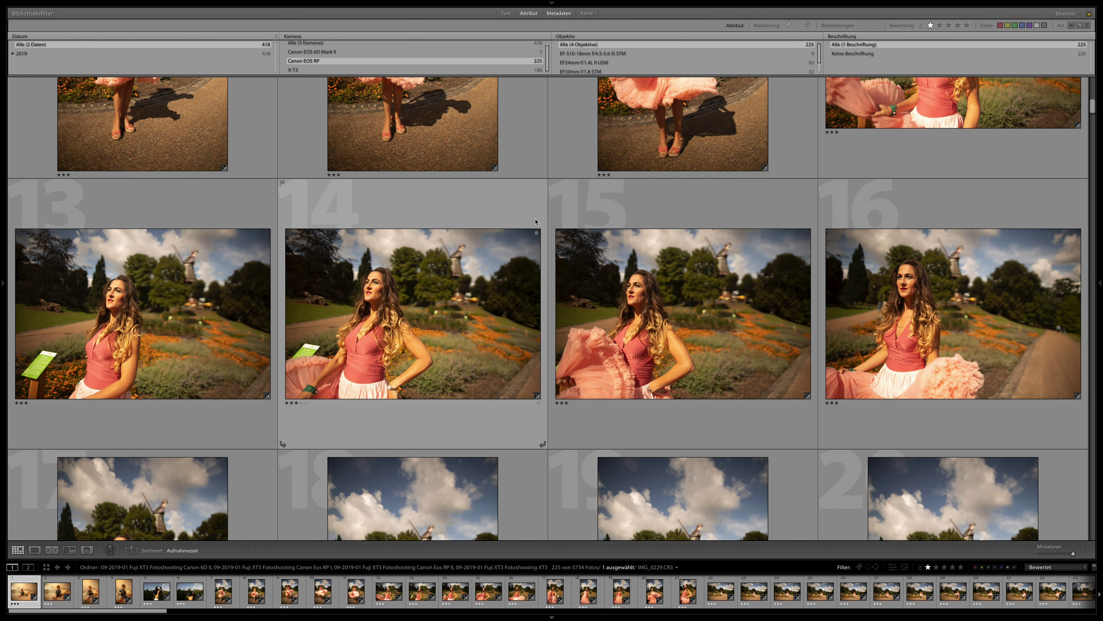
{"action": "scroll", "coordinate": [535, 224], "scroll_direction": "down", "scroll_amount": 2}
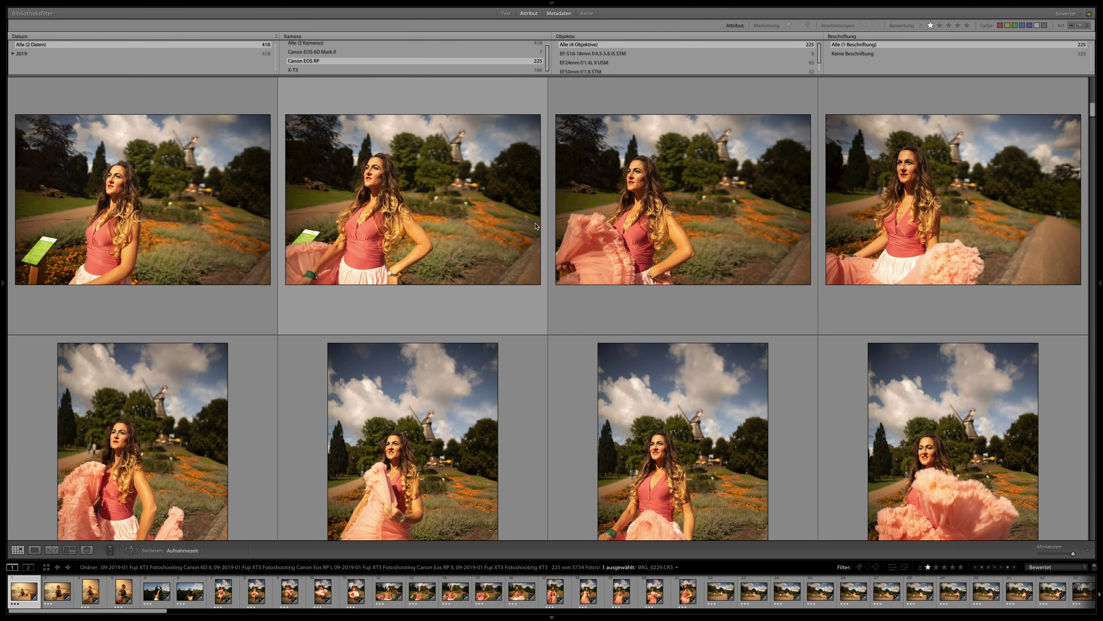
{"action": "scroll", "coordinate": [535, 226], "scroll_direction": "down", "scroll_amount": 3}
{"action": "scroll", "coordinate": [534, 227], "scroll_direction": "down", "scroll_amount": 2}
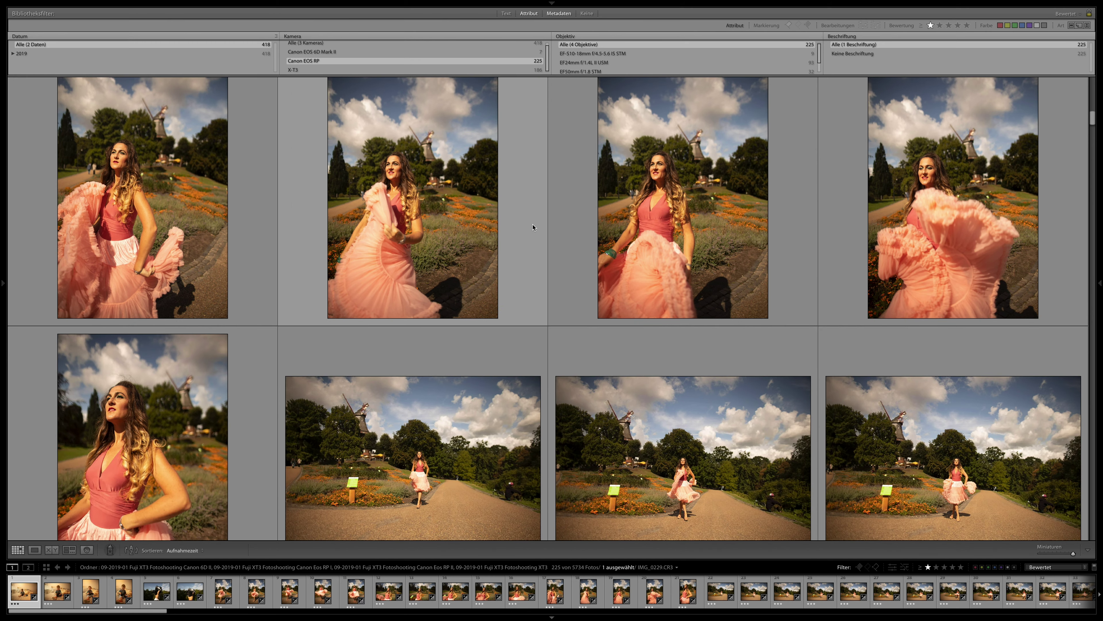
{"action": "scroll", "coordinate": [534, 227], "scroll_direction": "down", "scroll_amount": 3}
{"action": "scroll", "coordinate": [534, 227], "scroll_direction": "down", "scroll_amount": 1}
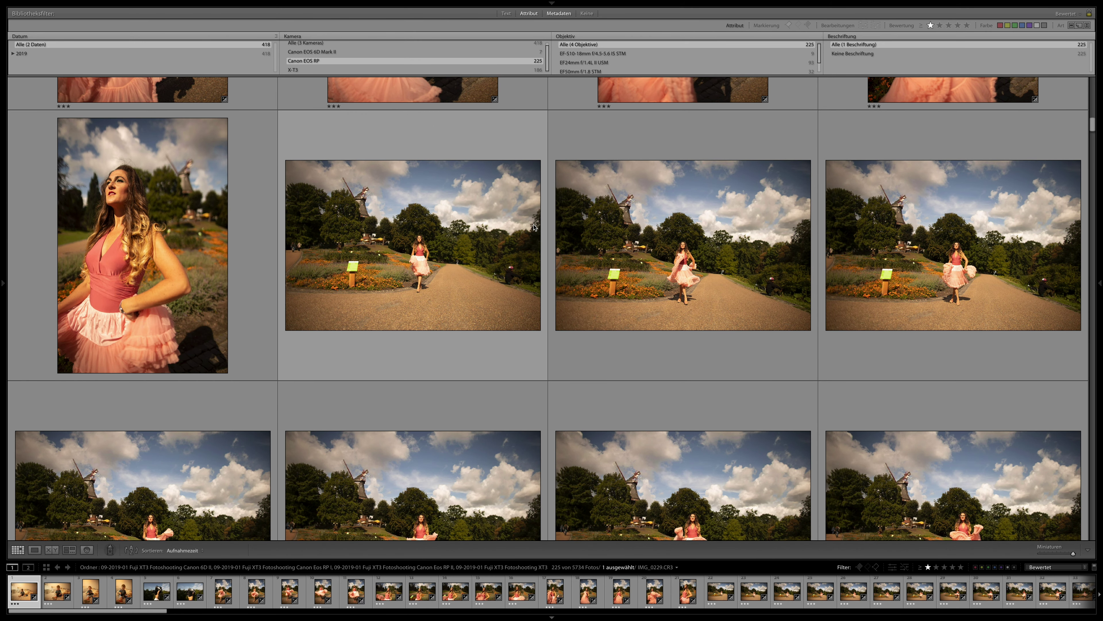
{"action": "scroll", "coordinate": [534, 227], "scroll_direction": "down", "scroll_amount": 2}
{"action": "scroll", "coordinate": [533, 228], "scroll_direction": "down", "scroll_amount": 2}
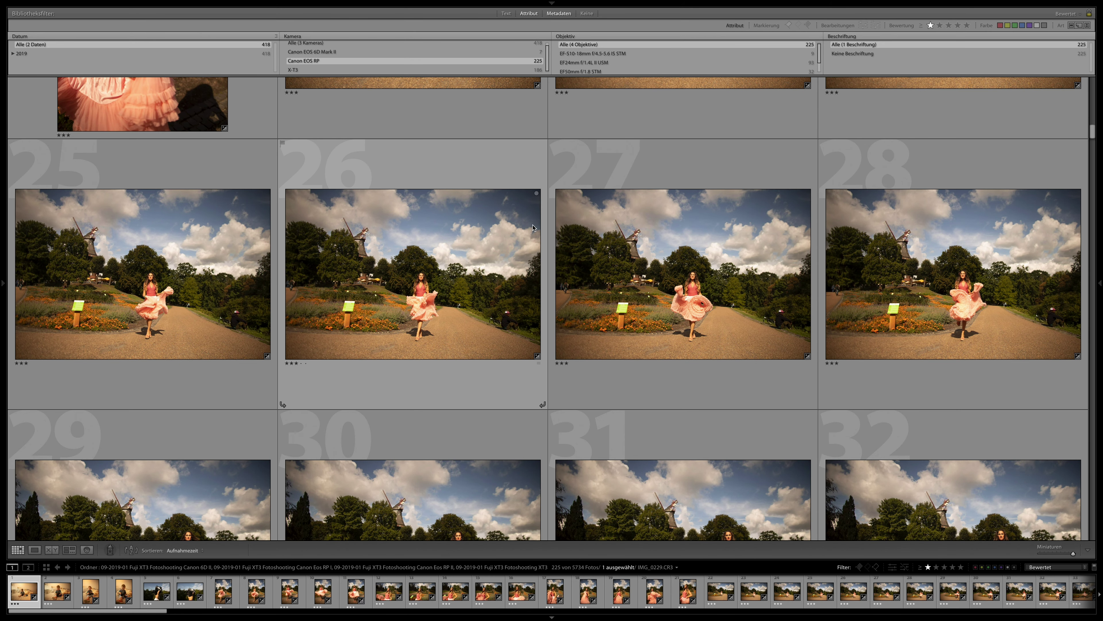
{"action": "scroll", "coordinate": [534, 227], "scroll_direction": "up", "scroll_amount": 2}
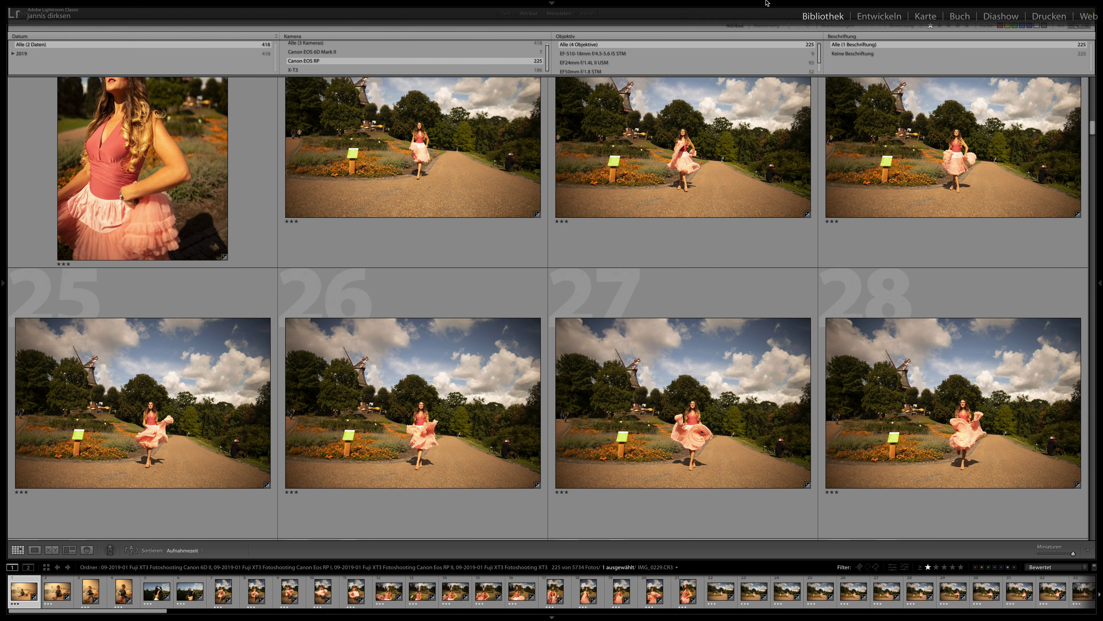
{"action": "left_click", "coordinate": [877, 17]}
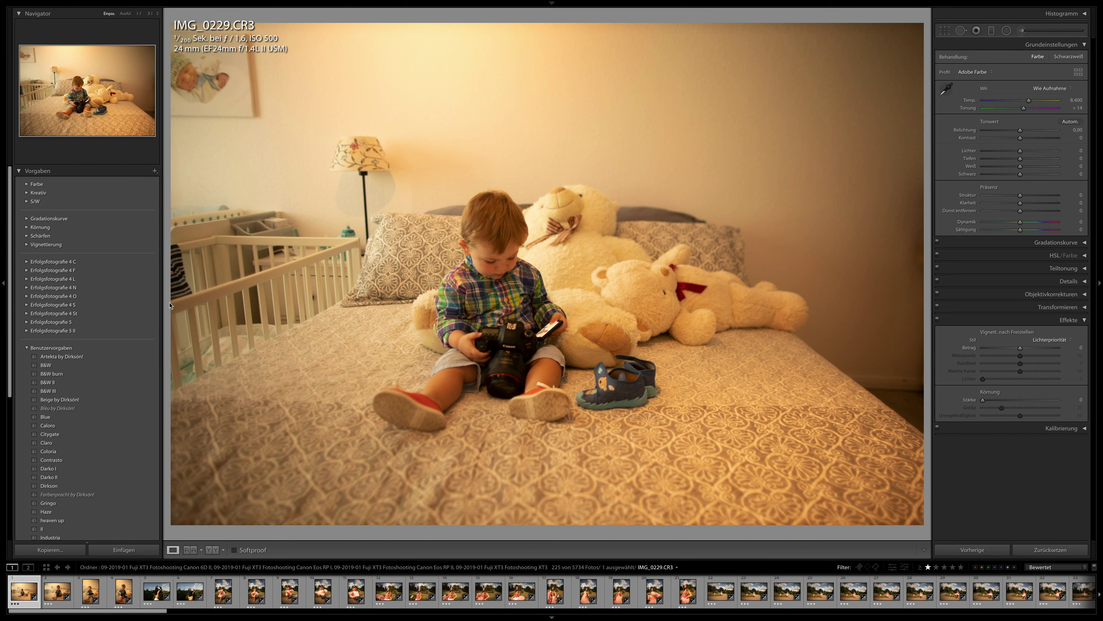
Move through IMG_0414, IMG_0425, IMG_0433, IMG_0452 and IMG_0460 to IMG_0461, the skirt twirl.
{"action": "scroll", "coordinate": [57, 282], "scroll_direction": "down", "scroll_amount": 5}
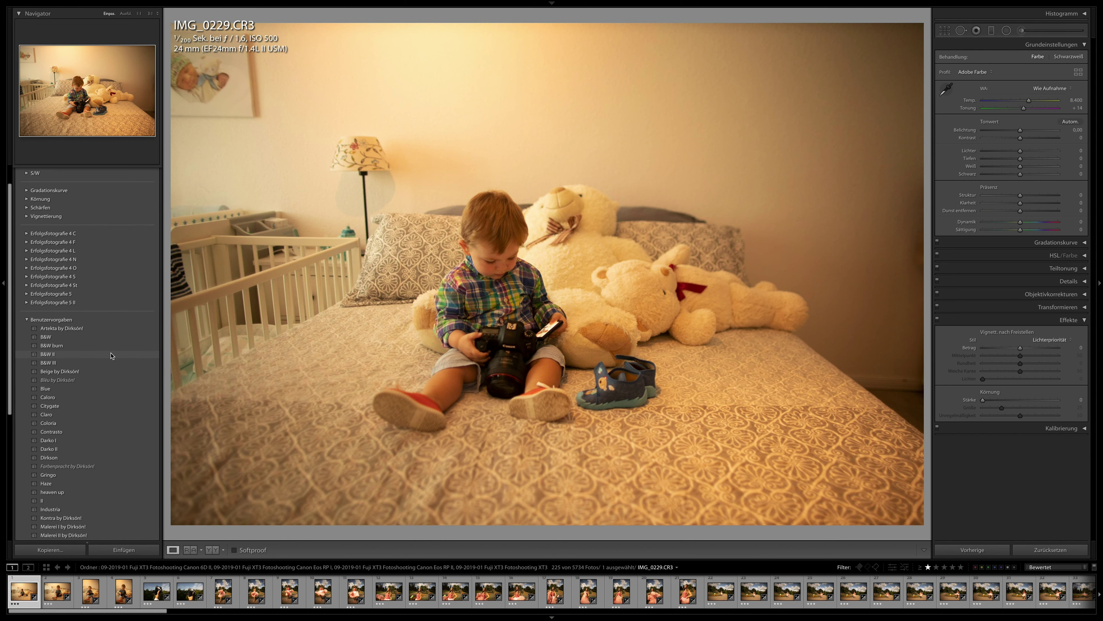
{"action": "left_click", "coordinate": [377, 585]}
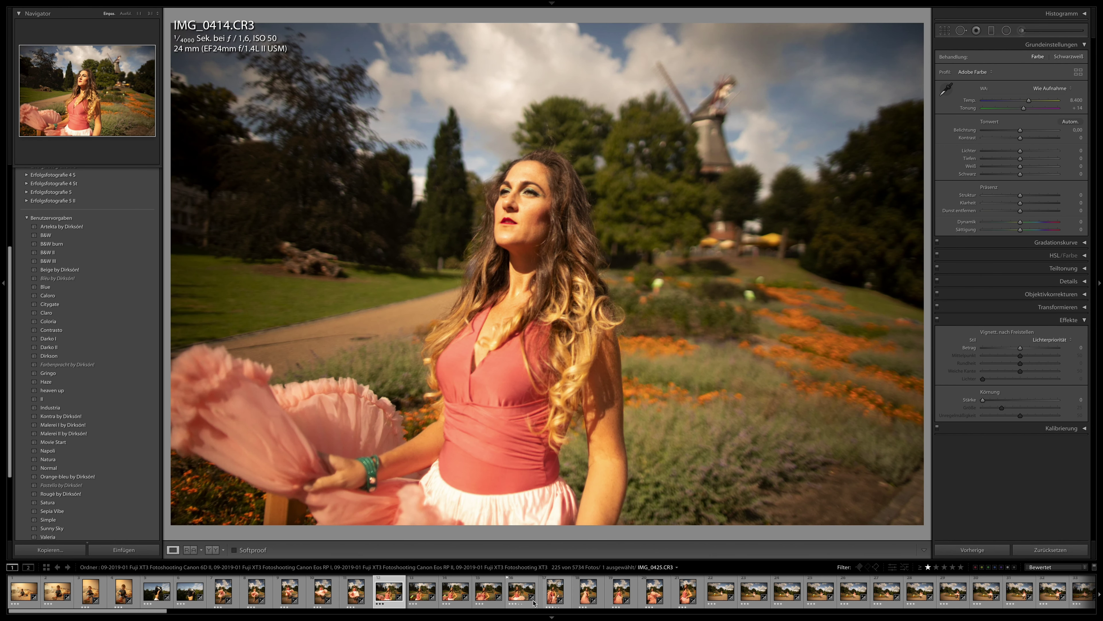
{"action": "left_click", "coordinate": [522, 590]}
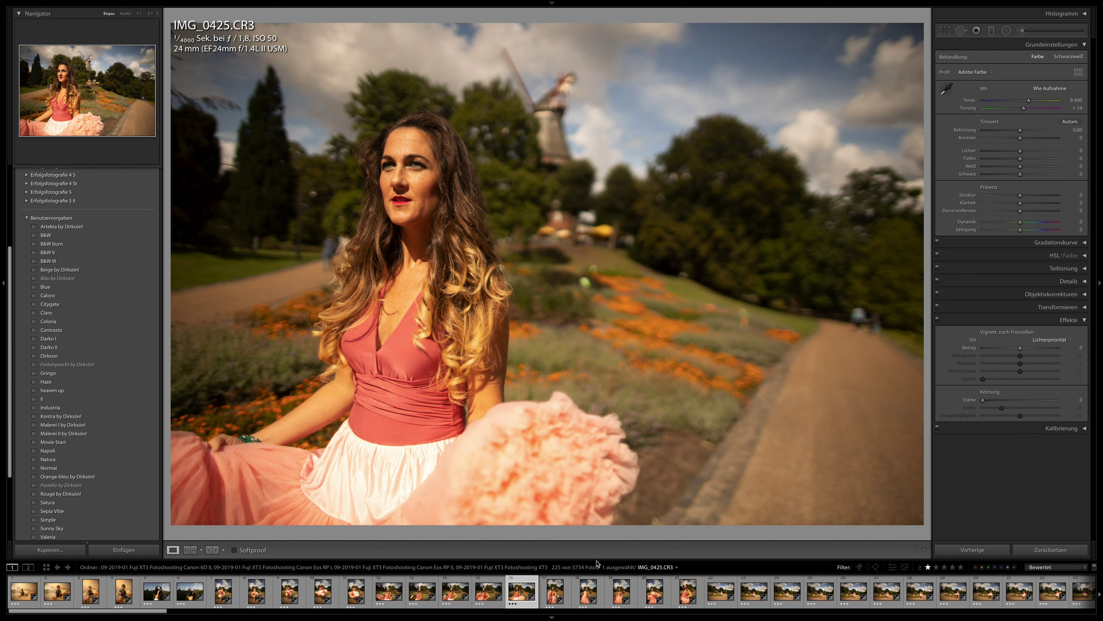
{"action": "left_click", "coordinate": [622, 599]}
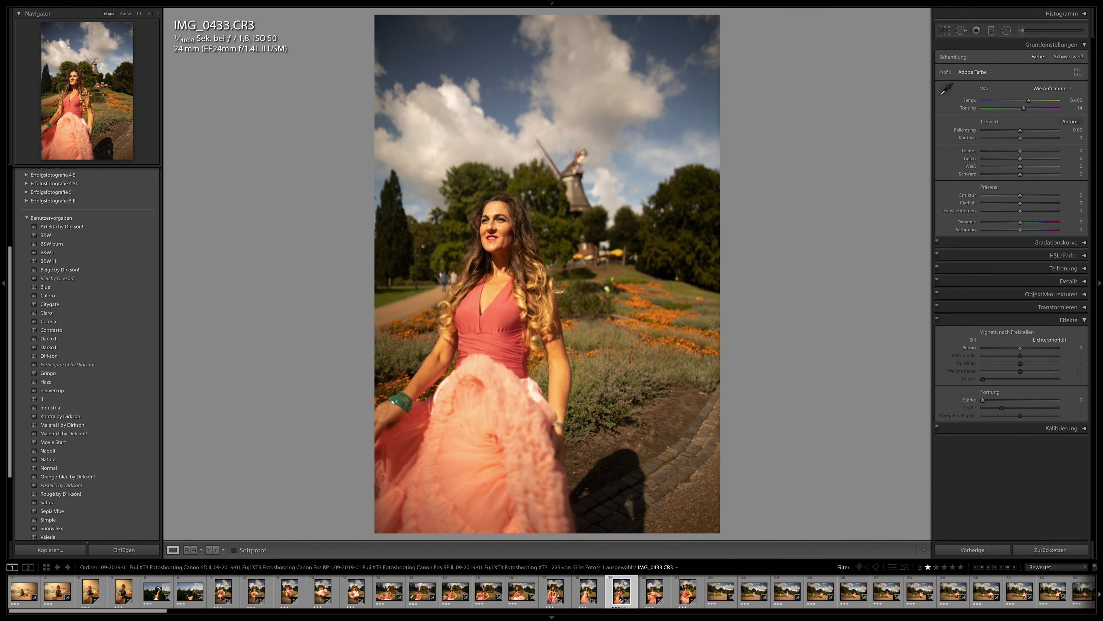
{"action": "left_click", "coordinate": [681, 597]}
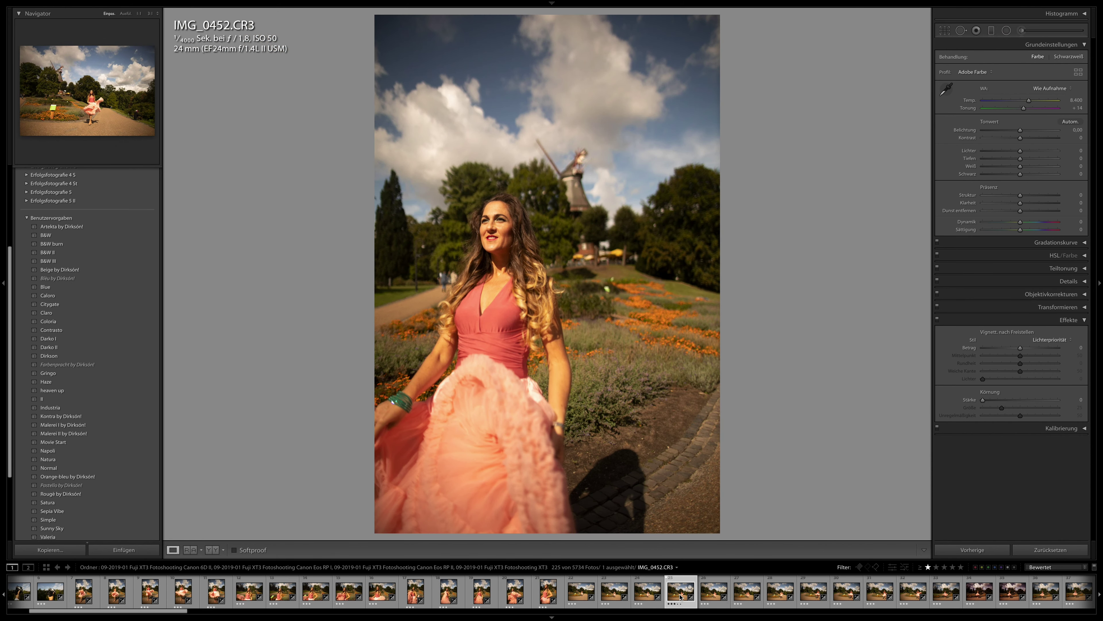
{"action": "left_click", "coordinate": [677, 597]}
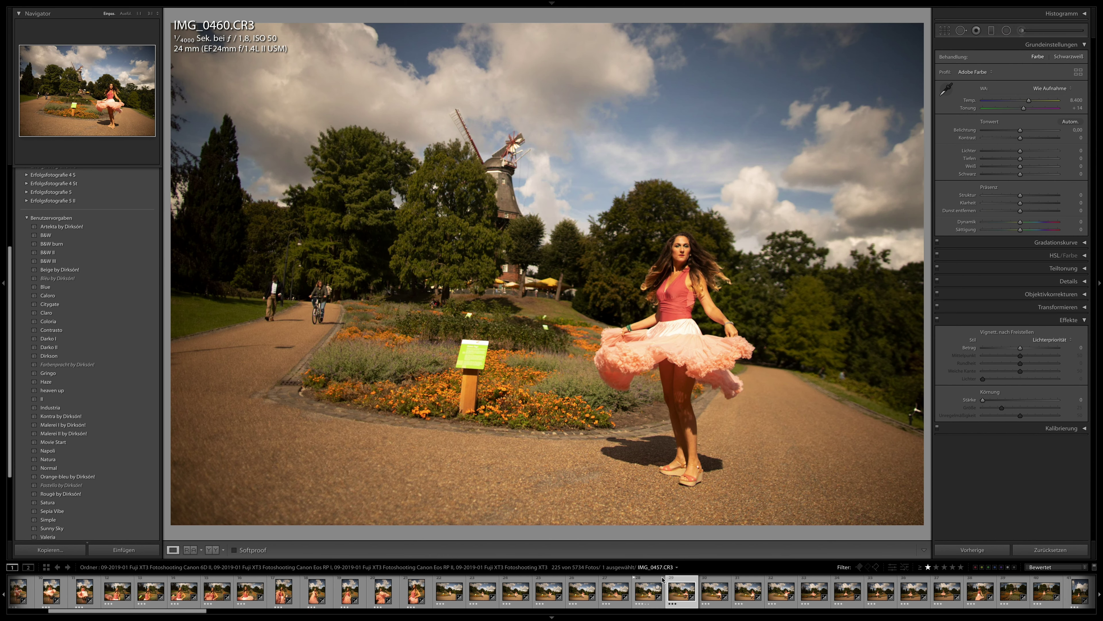
{"action": "left_click", "coordinate": [704, 594]}
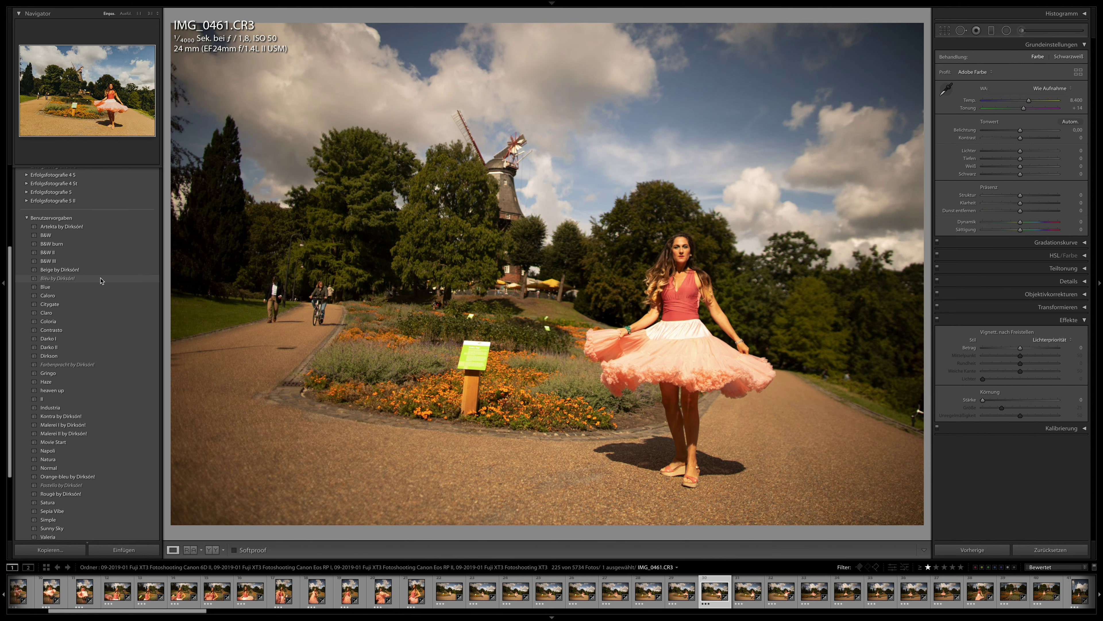
Compare the Caloro and Coloria presets and settle on Coloria for IMG_0461.
{"action": "left_click", "coordinate": [97, 295]}
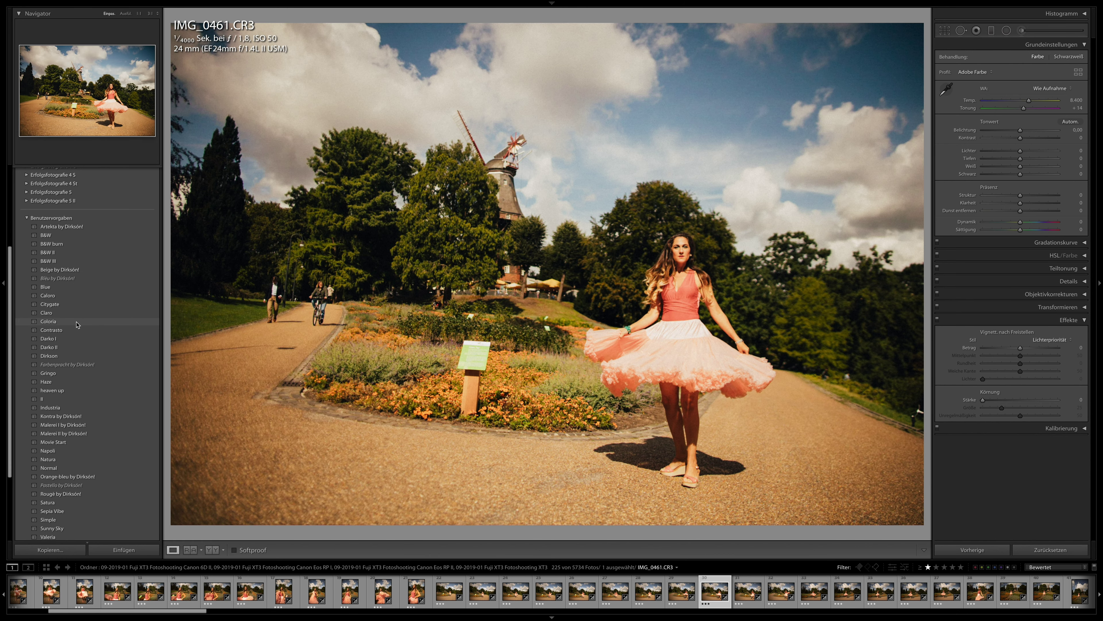
{"action": "left_click", "coordinate": [48, 323]}
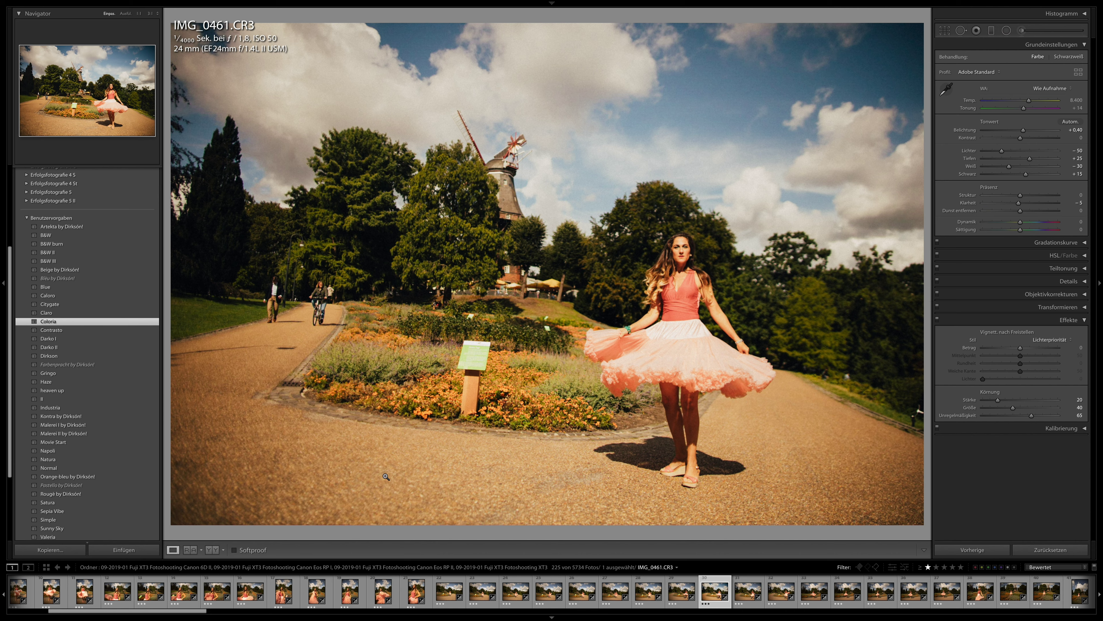
{"action": "left_click", "coordinate": [1051, 550]}
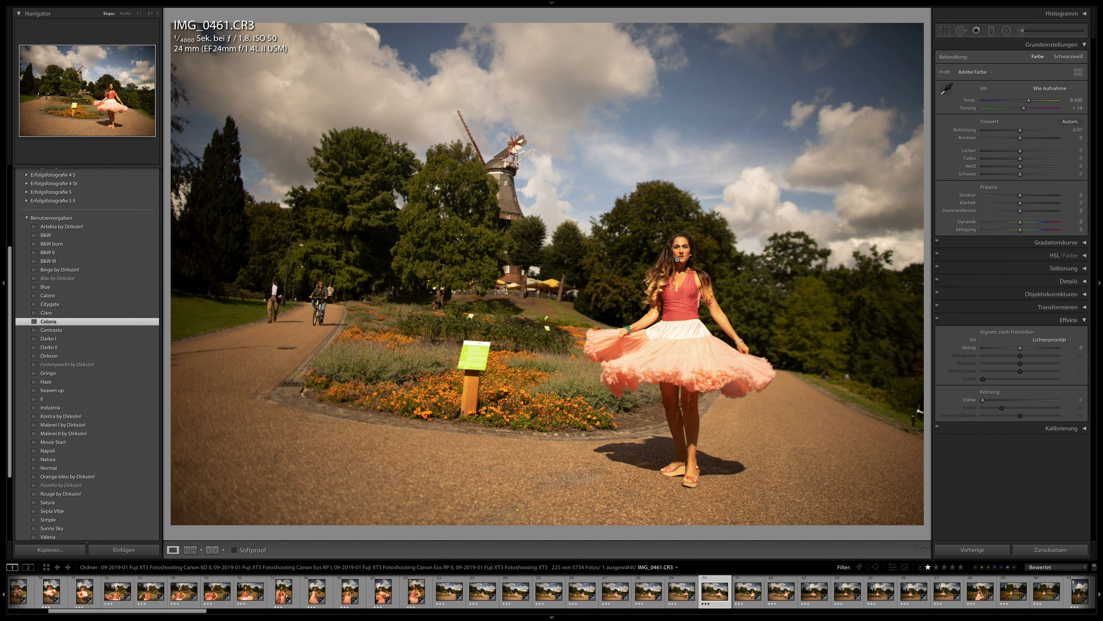
{"action": "left_click", "coordinate": [131, 322]}
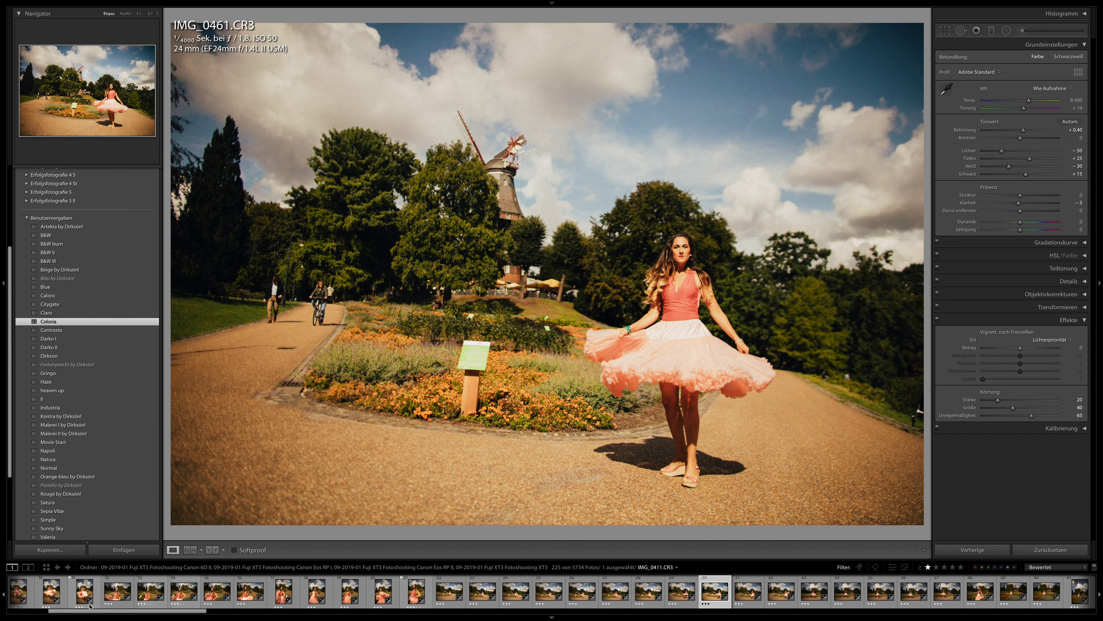
Sync the Coloria settings to the 24 pink-dress photos and check IMG_0419.
{"action": "scroll", "coordinate": [260, 591], "scroll_direction": "up", "scroll_amount": 1}
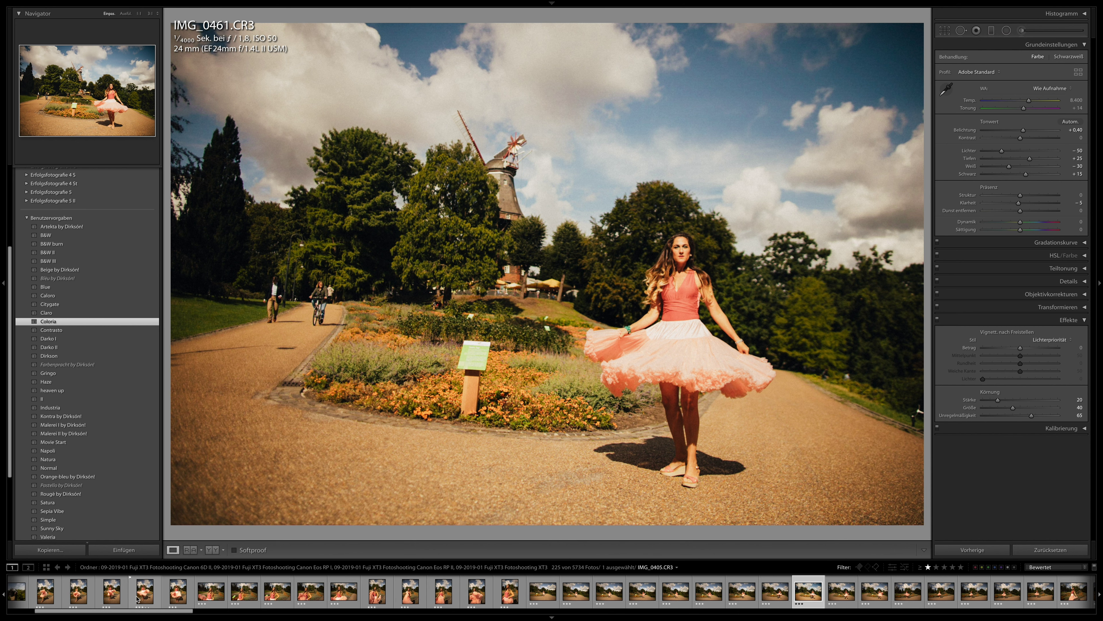
{"action": "left_click", "coordinate": [50, 591], "text": "shift"}
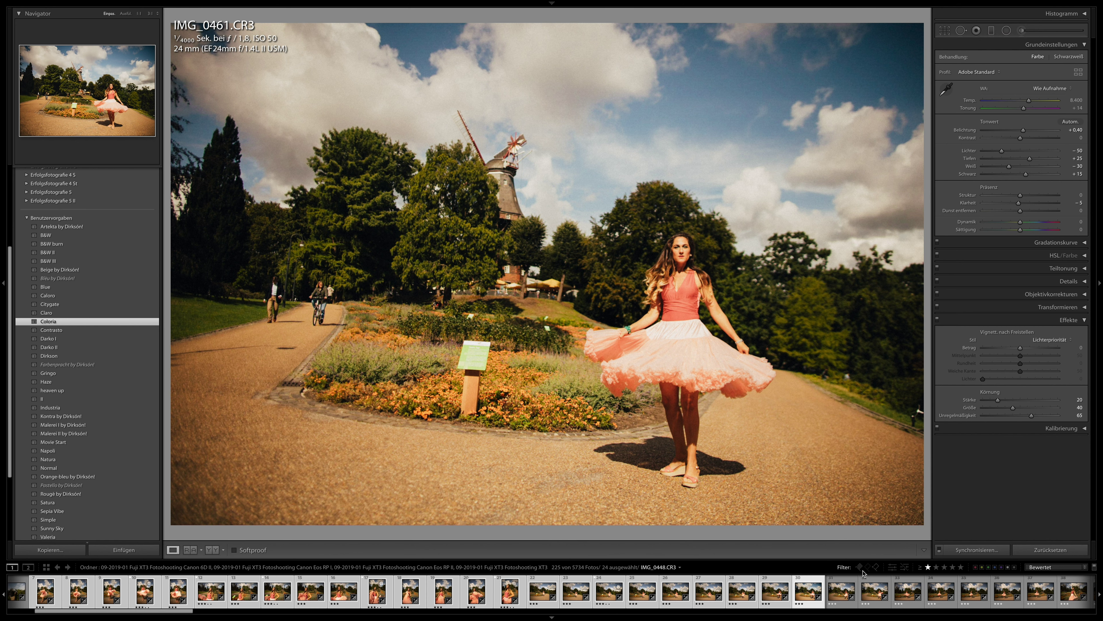
{"action": "left_click", "coordinate": [961, 550]}
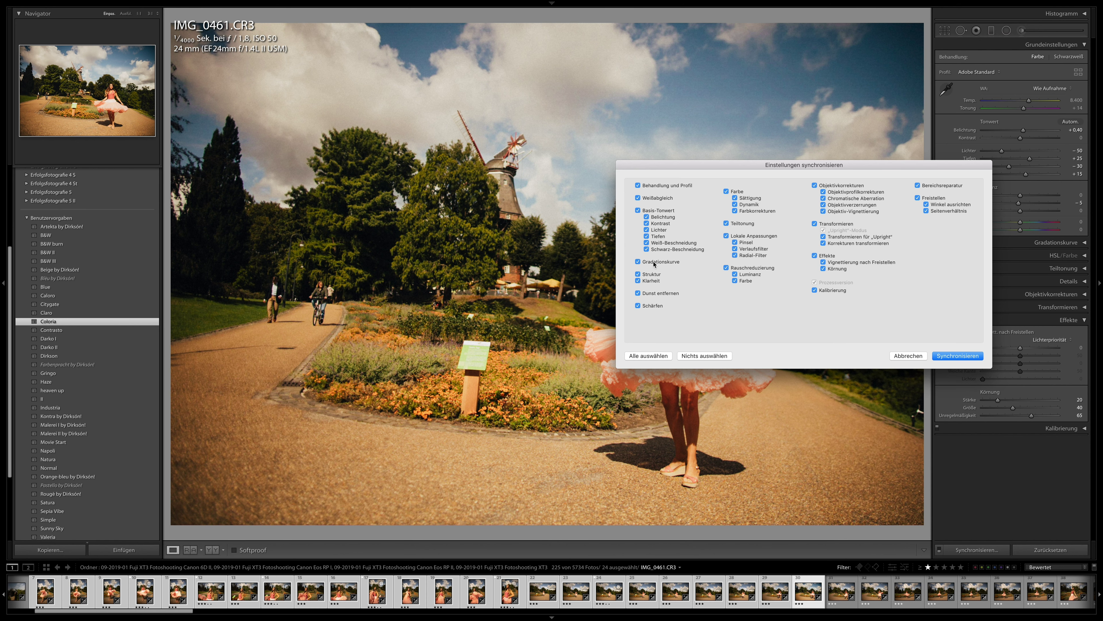
{"action": "left_click", "coordinate": [953, 357]}
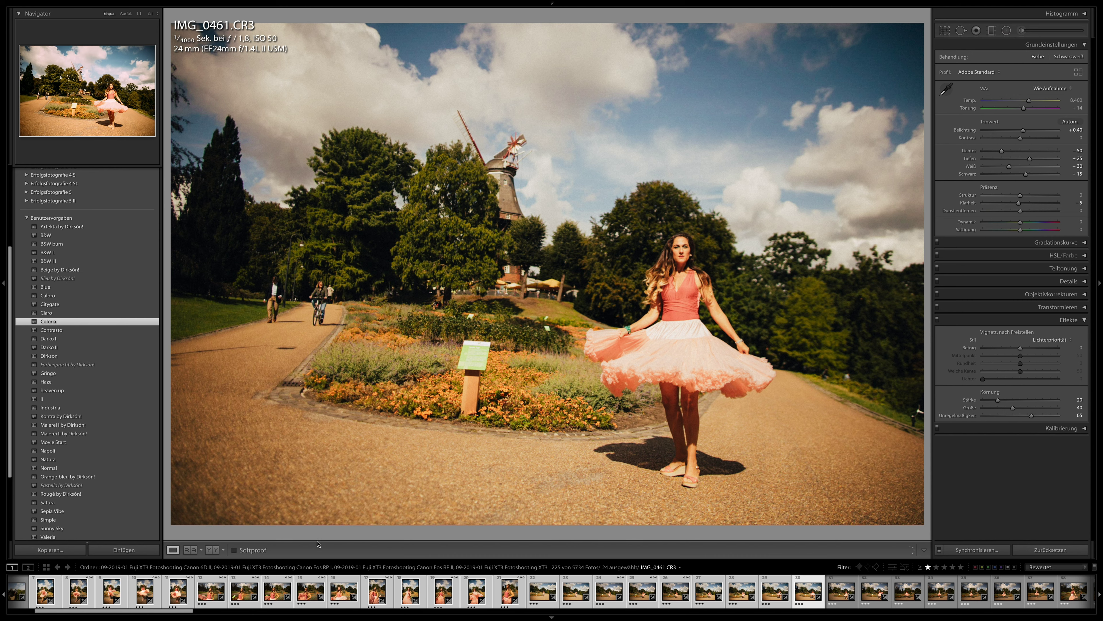
{"action": "mouse_move", "coordinate": [344, 591]}
{"action": "left_click", "coordinate": [305, 596]}
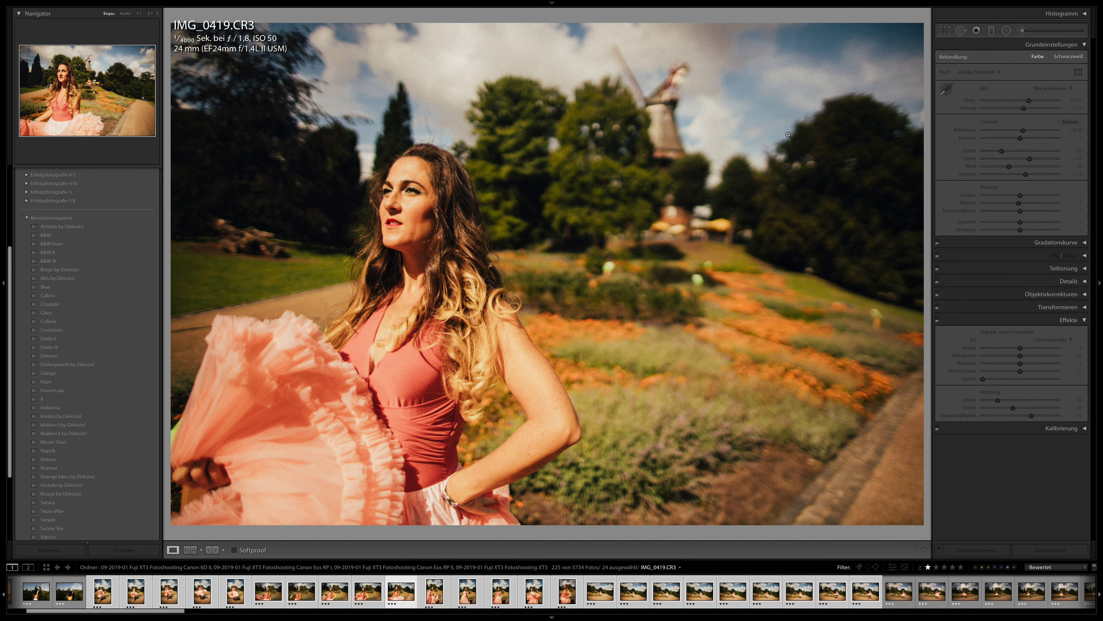
Step through the batch to IMG_0457, the windmill park shot of the woman running.
{"action": "key", "text": "Right"}
{"action": "key", "text": "Right"}
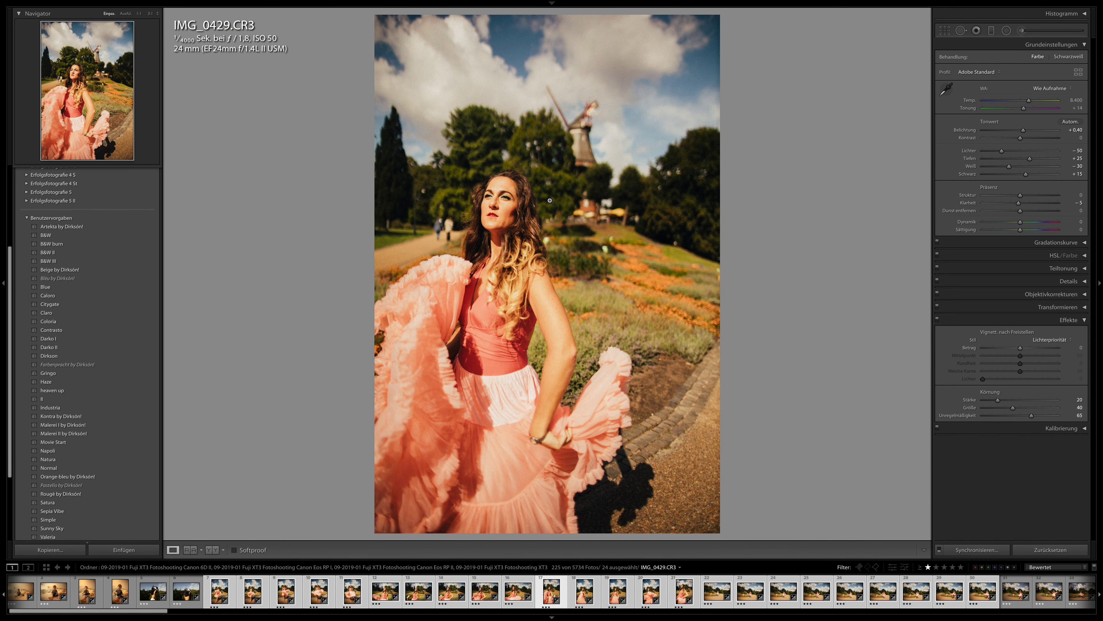
{"action": "key", "text": "Right"}
{"action": "key", "text": "Right"}
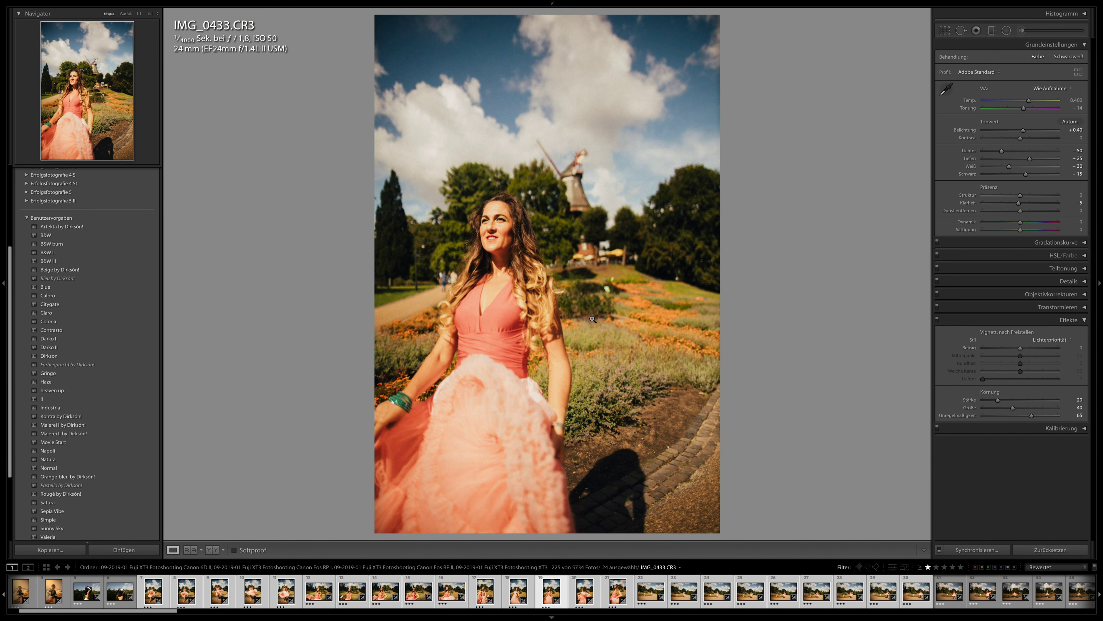
{"action": "key", "text": "Right"}
{"action": "key", "text": "Right"}
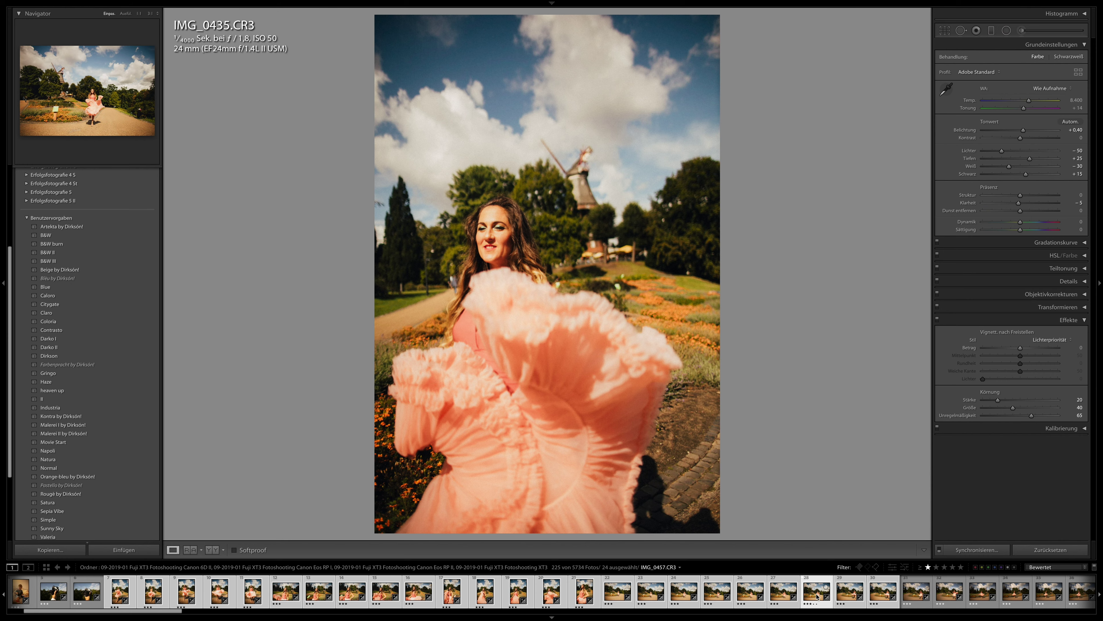
{"action": "left_click", "coordinate": [817, 596]}
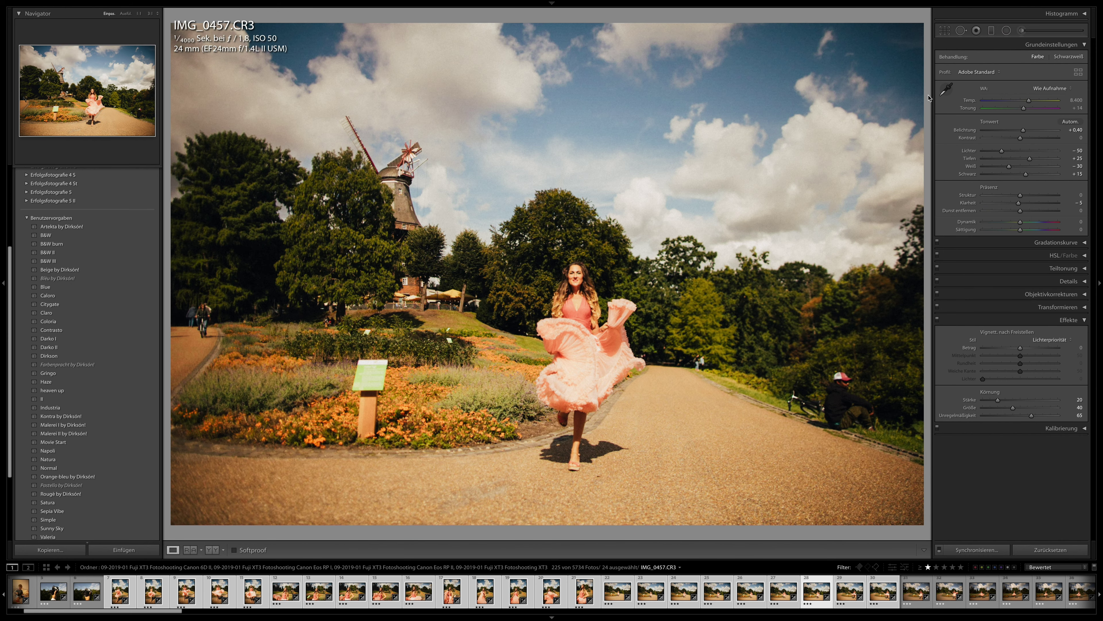
Restyle IMG_0457 with heaven up at +0,05 exposure and sync it to the batch.
{"action": "left_click_drag", "start_coordinate": [1022, 133], "coordinate": [1021, 132]}
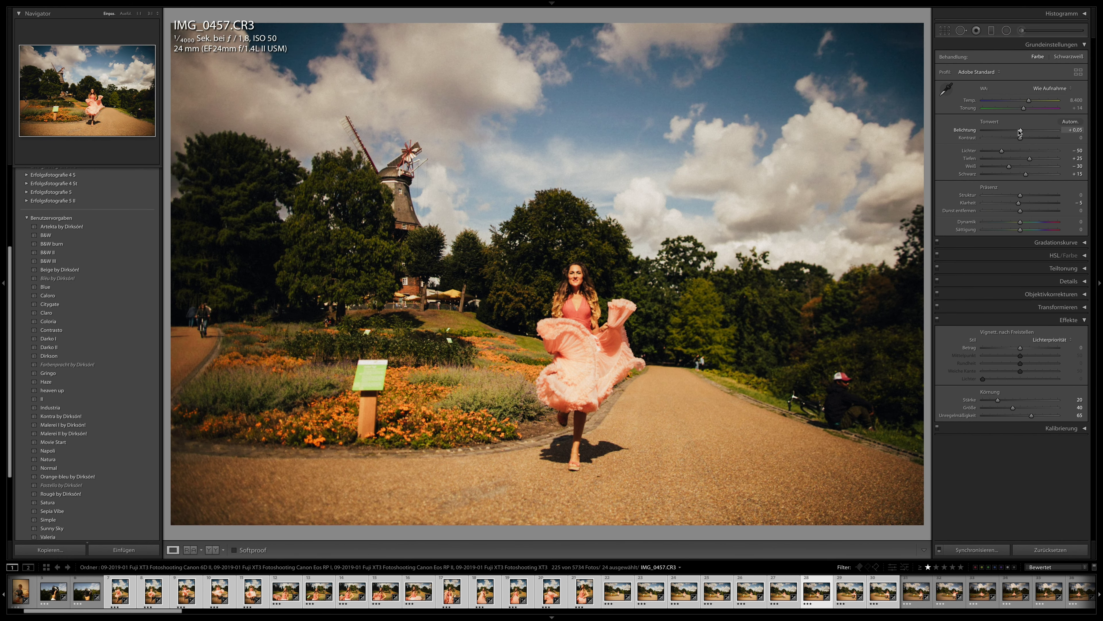
{"action": "left_click", "coordinate": [66, 279]}
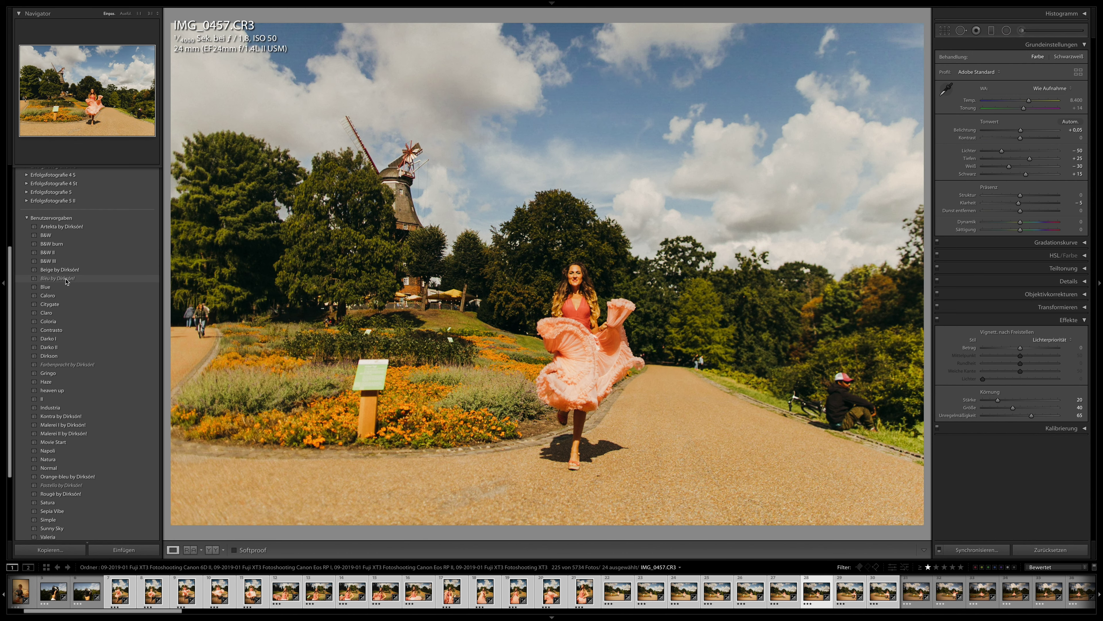
{"action": "left_click", "coordinate": [63, 347]}
{"action": "left_click", "coordinate": [64, 393]}
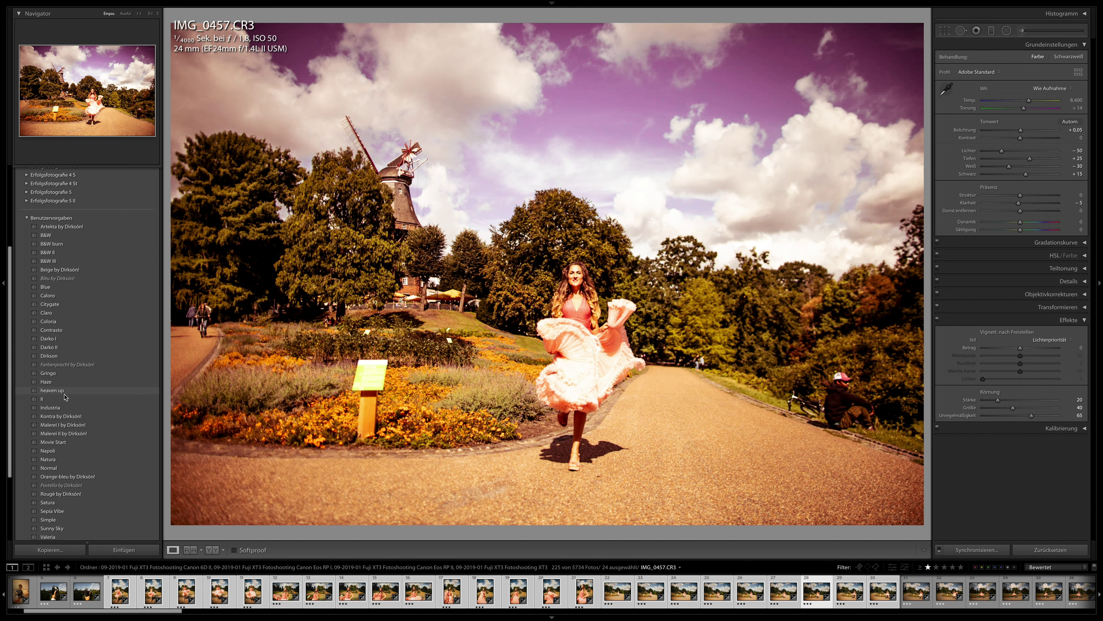
{"action": "left_click", "coordinate": [56, 393]}
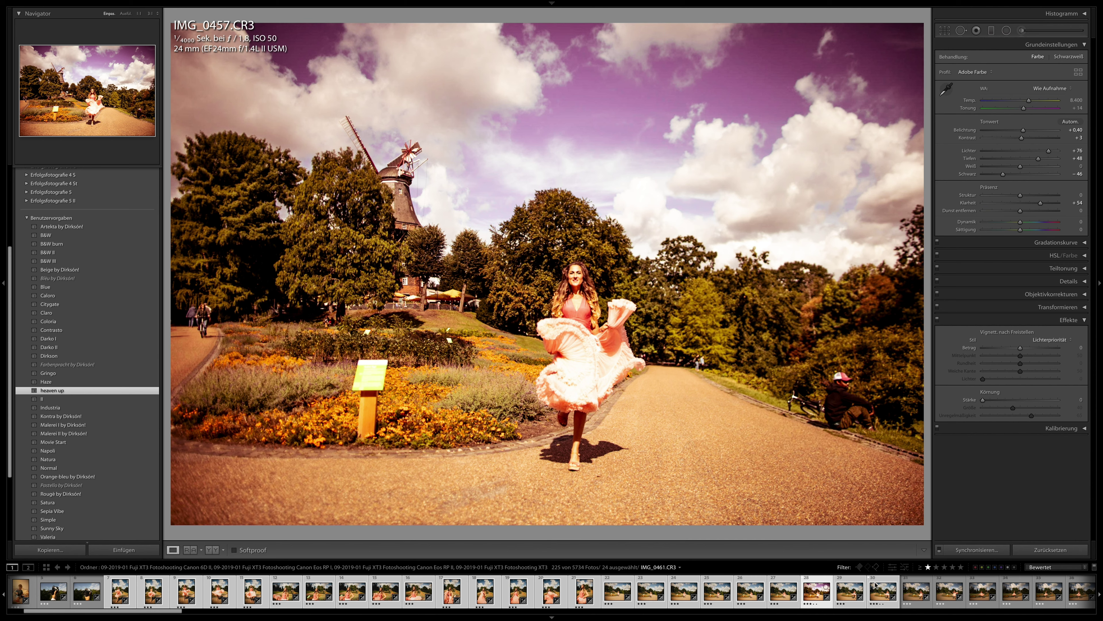
{"action": "left_click_drag", "start_coordinate": [1025, 132], "coordinate": [1021, 131]}
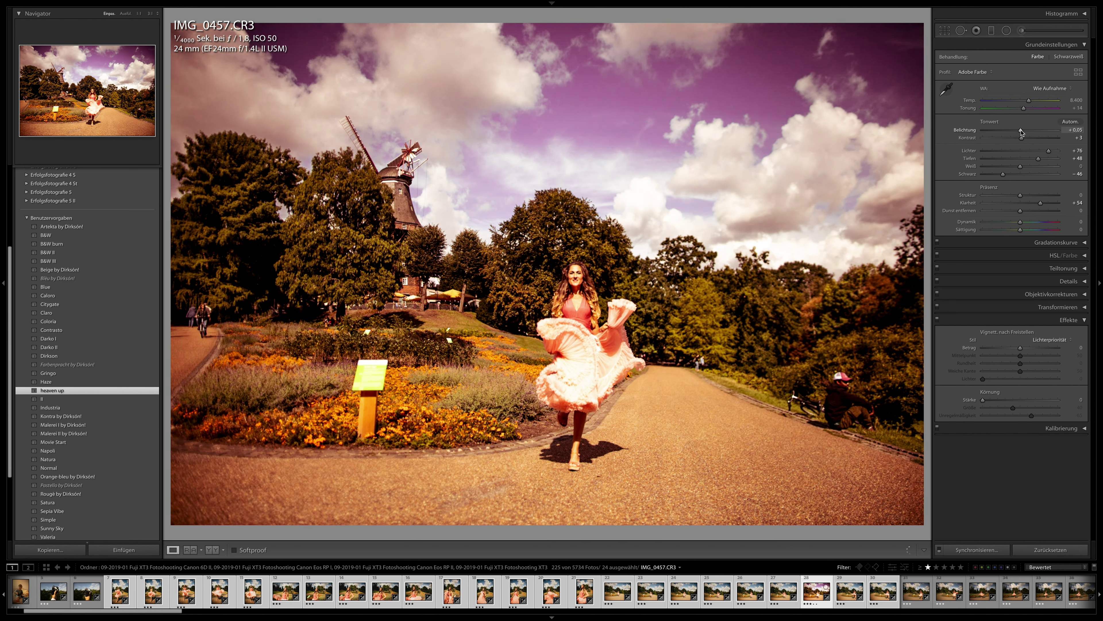
{"action": "left_click", "coordinate": [983, 550]}
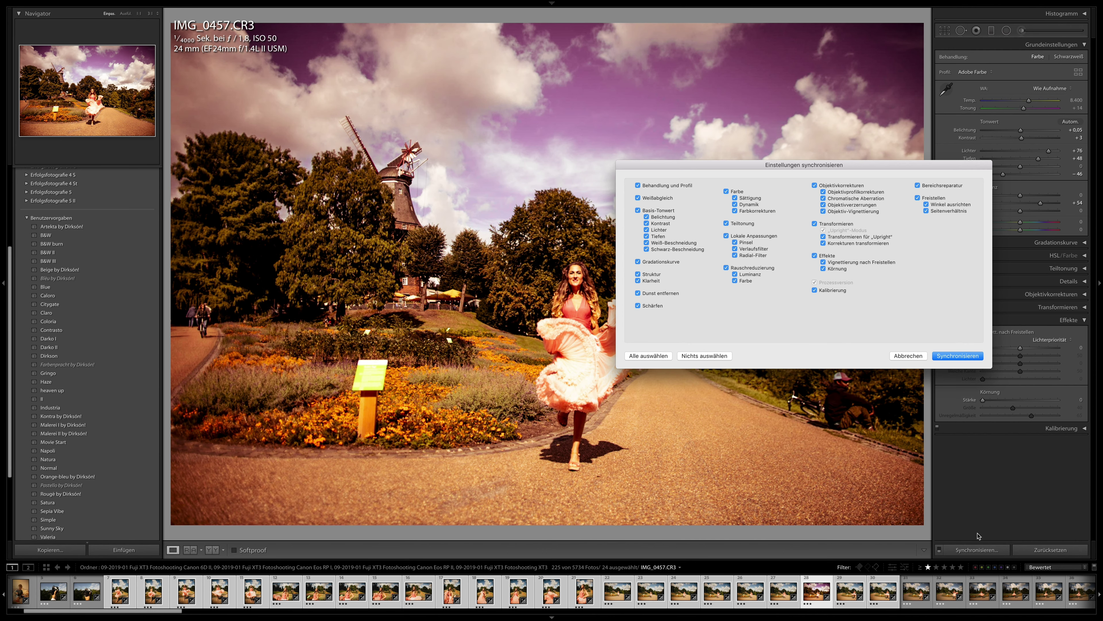
{"action": "left_click", "coordinate": [948, 355]}
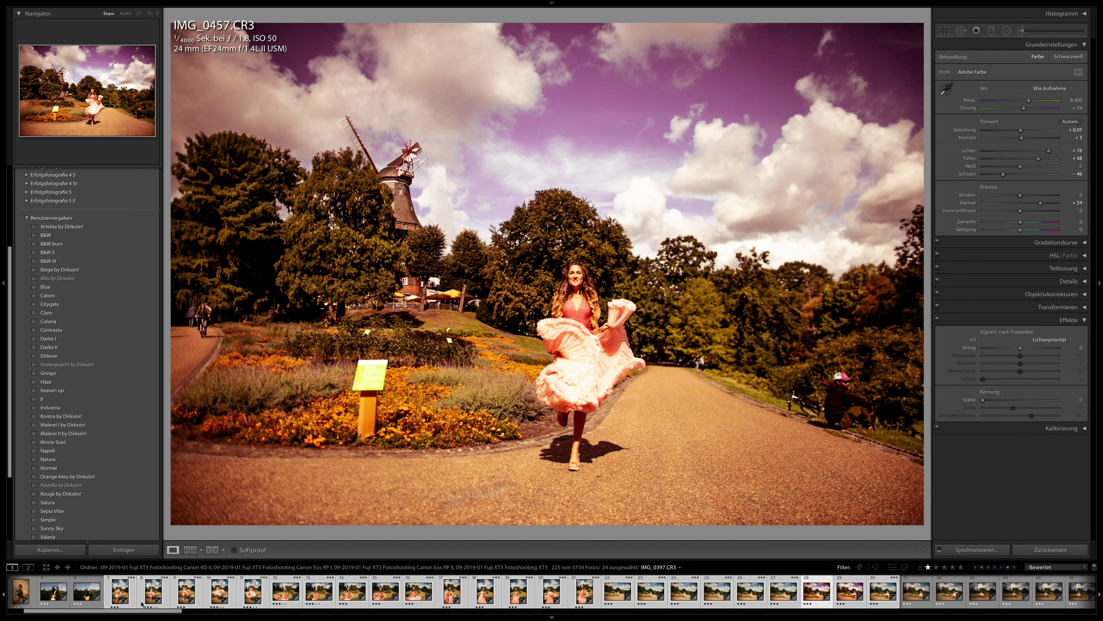
Check the purple-sky look on IMG_0439, IMG_0425 and IMG_0414, ending on IMG_0455.
{"action": "left_click", "coordinate": [585, 590]}
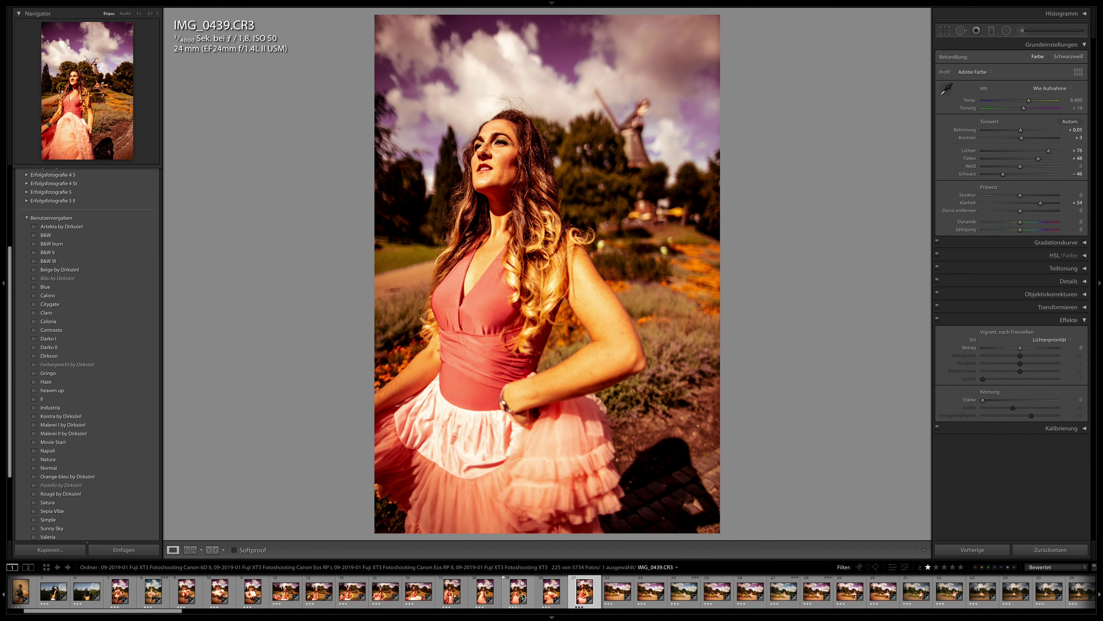
{"action": "left_click", "coordinate": [406, 595]}
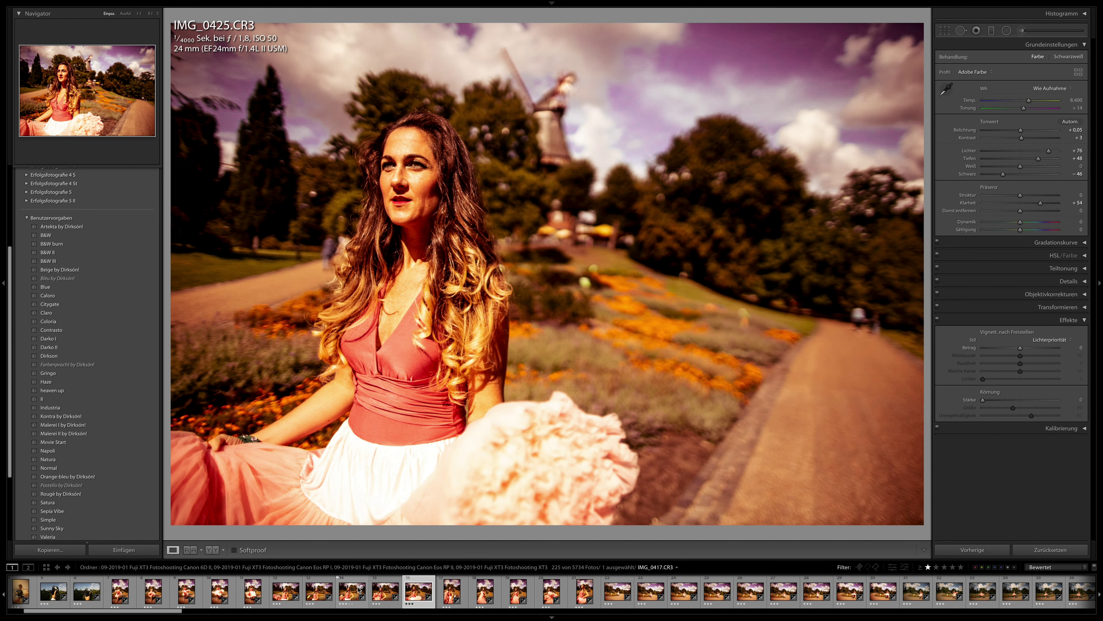
{"action": "left_click", "coordinate": [285, 591]}
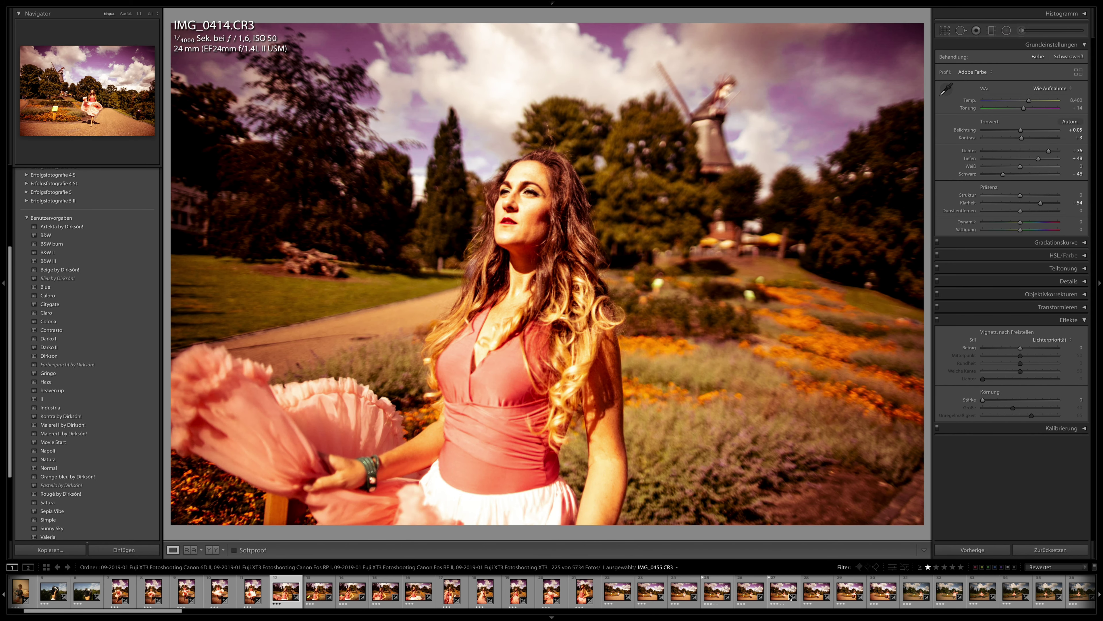
{"action": "left_click", "coordinate": [780, 596]}
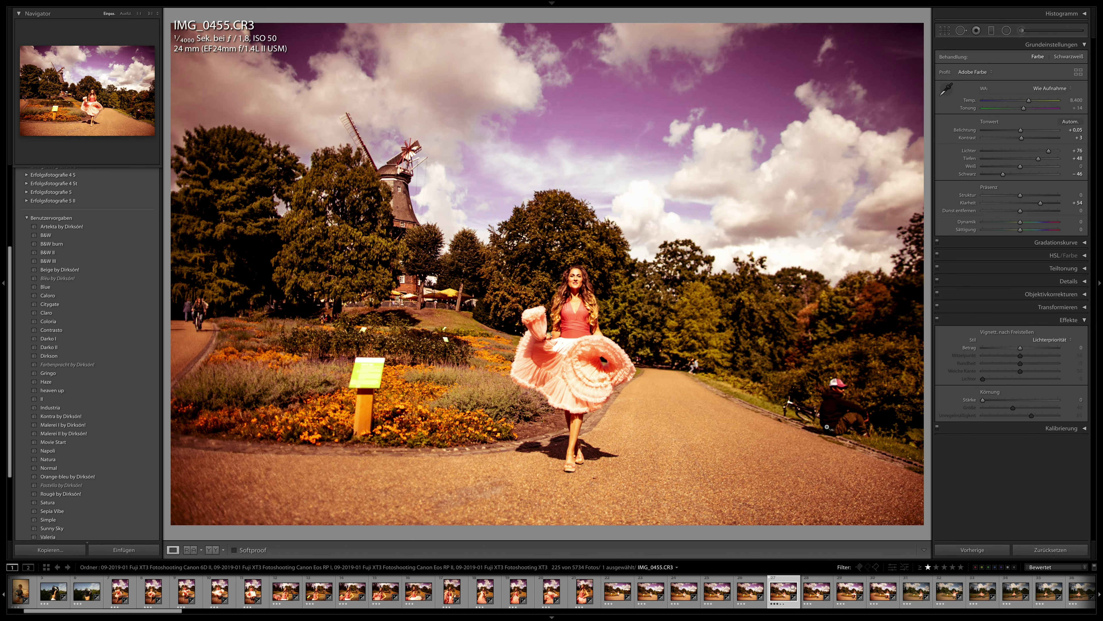
Grade IMG_0455 with the Valeria teal-sky preset and select 17 photos for syncing.
{"action": "left_click_drag", "start_coordinate": [1021, 100], "coordinate": [1018, 102]}
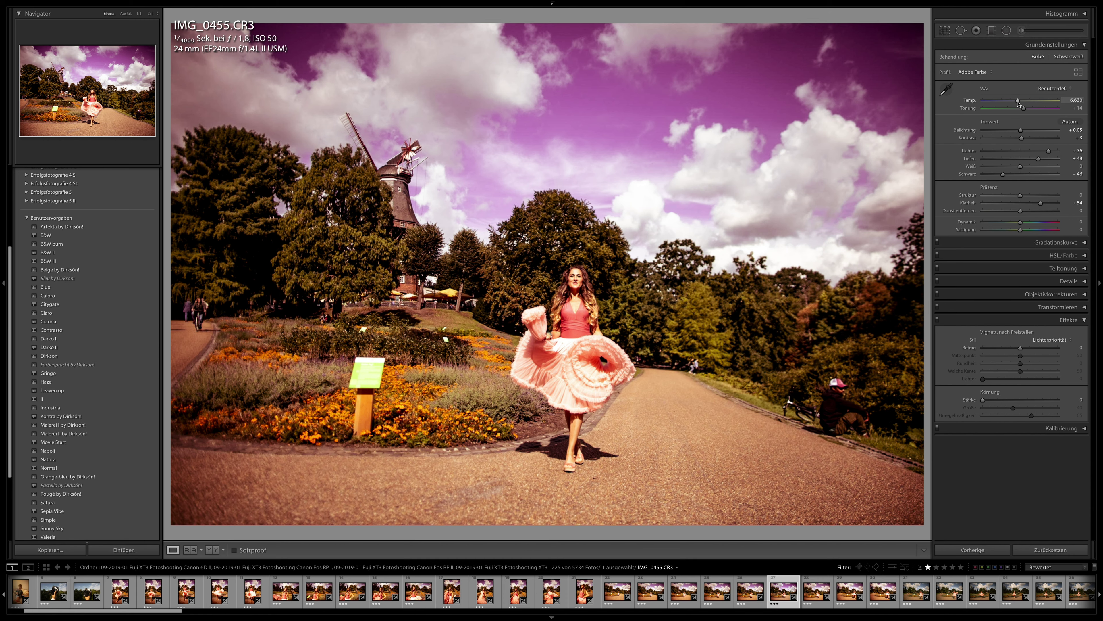
{"action": "left_click", "coordinate": [78, 503]}
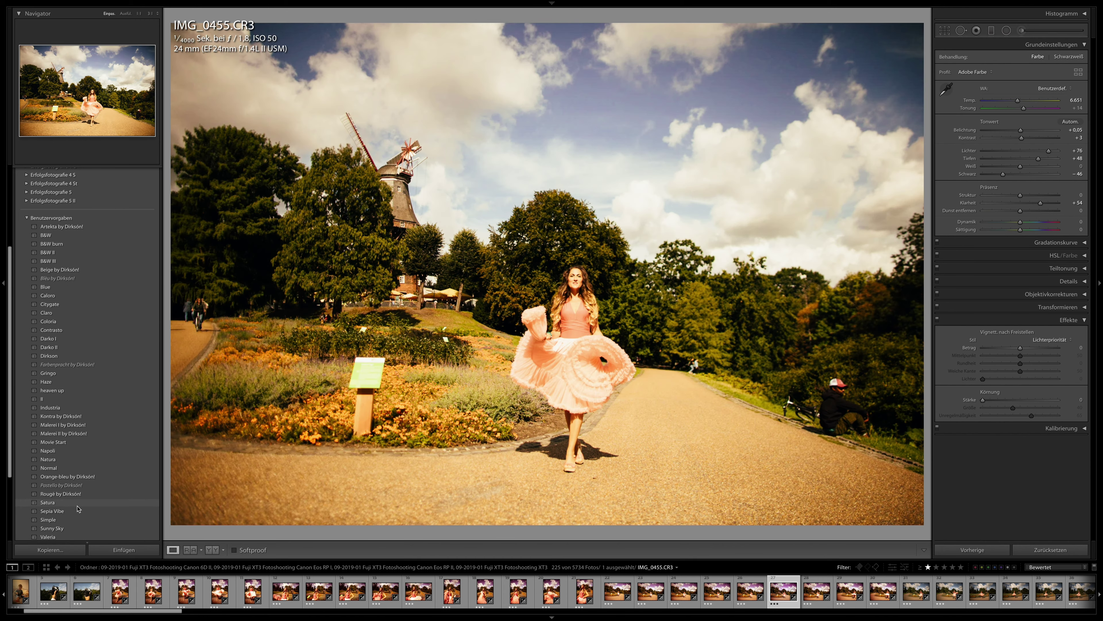
{"action": "scroll", "coordinate": [78, 508], "scroll_direction": "down", "scroll_amount": 5}
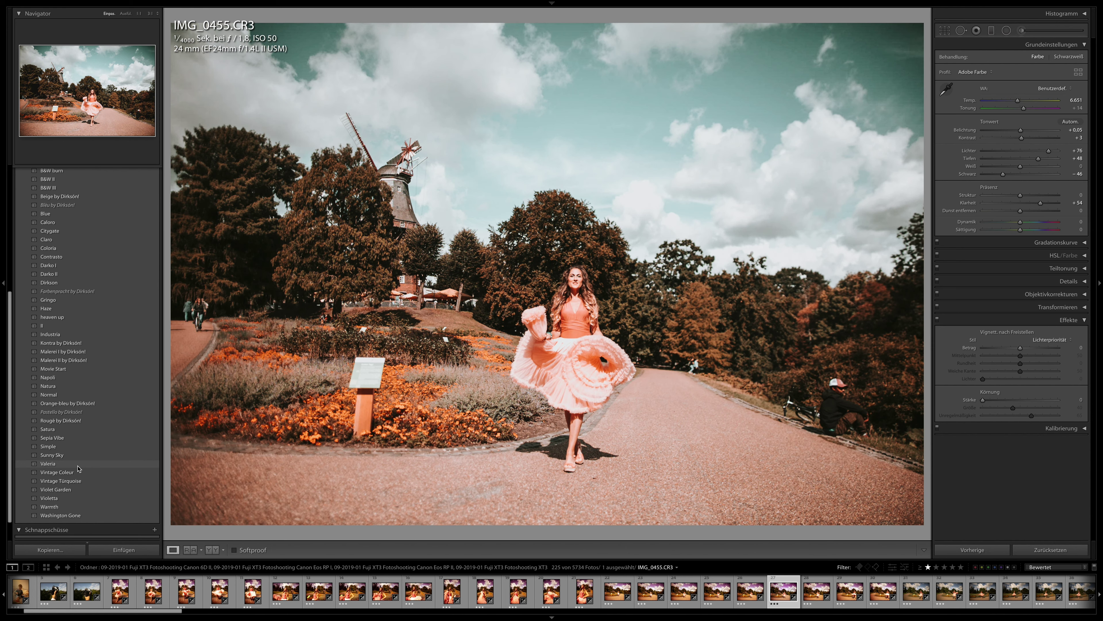
{"action": "left_click", "coordinate": [78, 467]}
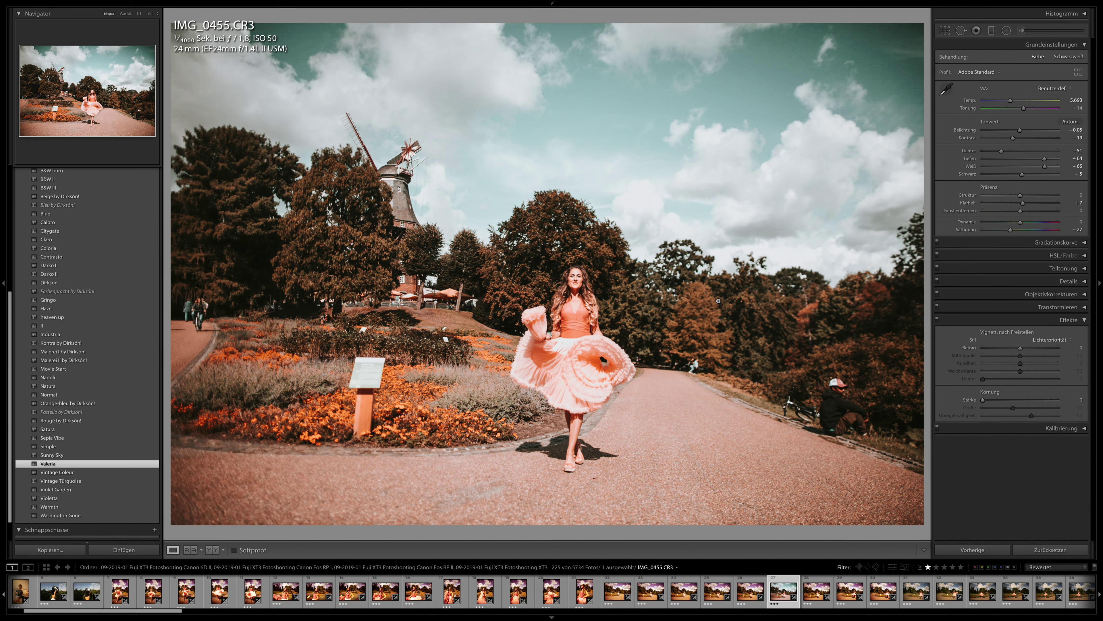
{"action": "left_click_drag", "start_coordinate": [1015, 133], "coordinate": [1016, 132]}
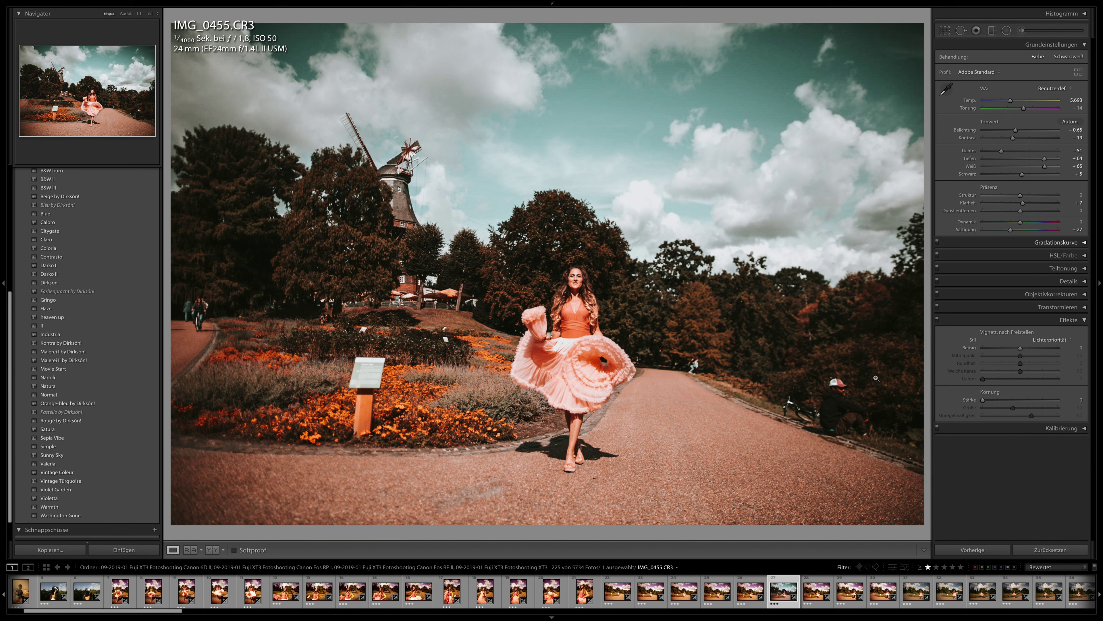
{"action": "left_click", "coordinate": [252, 591], "text": "shift"}
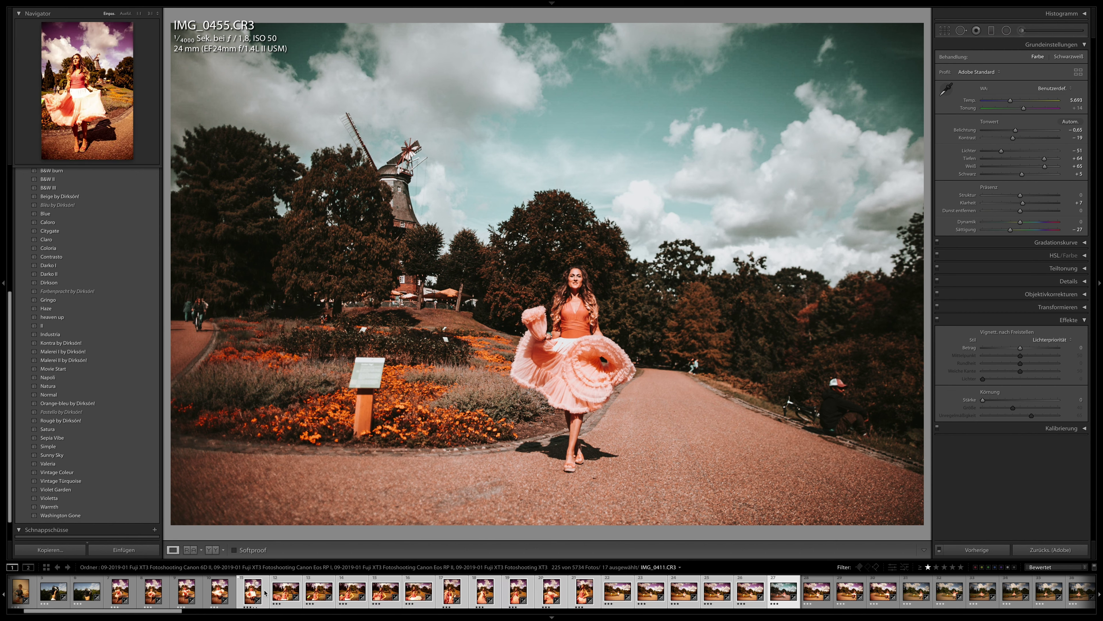
{"action": "left_click", "coordinate": [968, 551]}
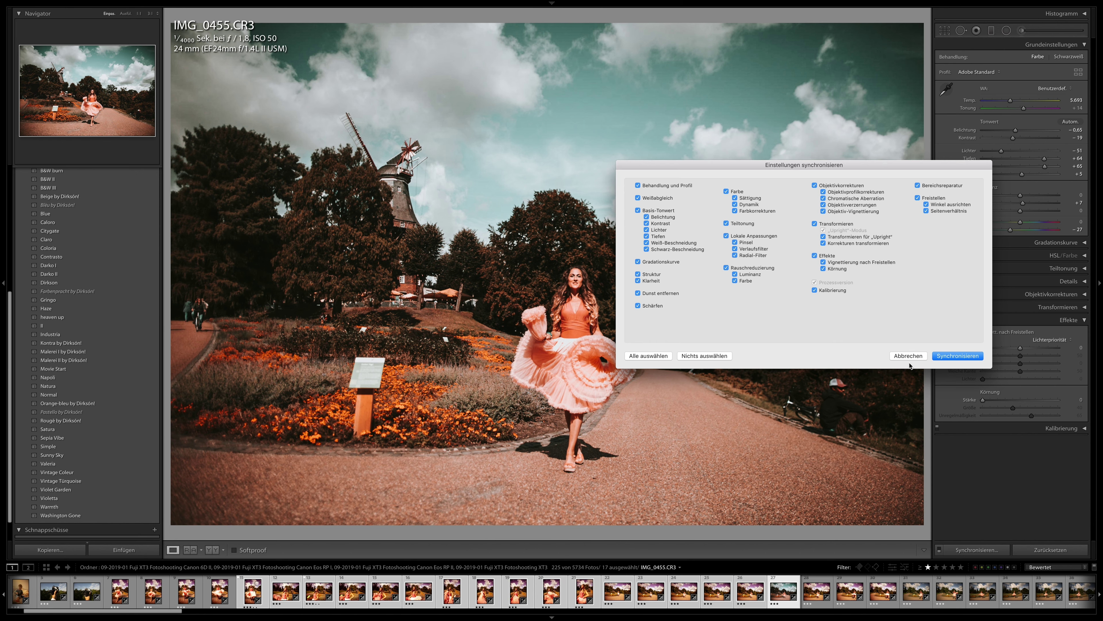
Sync the Valeria grade to the 17 photos and inspect IMG_0419, IMG_0405 and IMG_0414.
{"action": "left_click", "coordinate": [962, 356]}
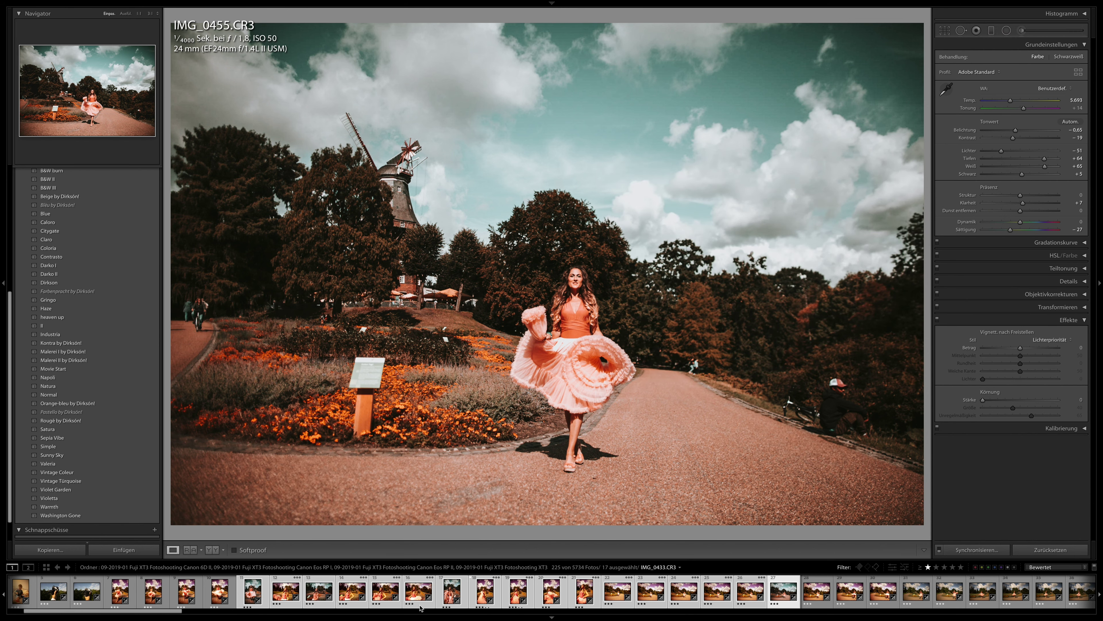
{"action": "left_click", "coordinate": [386, 592]}
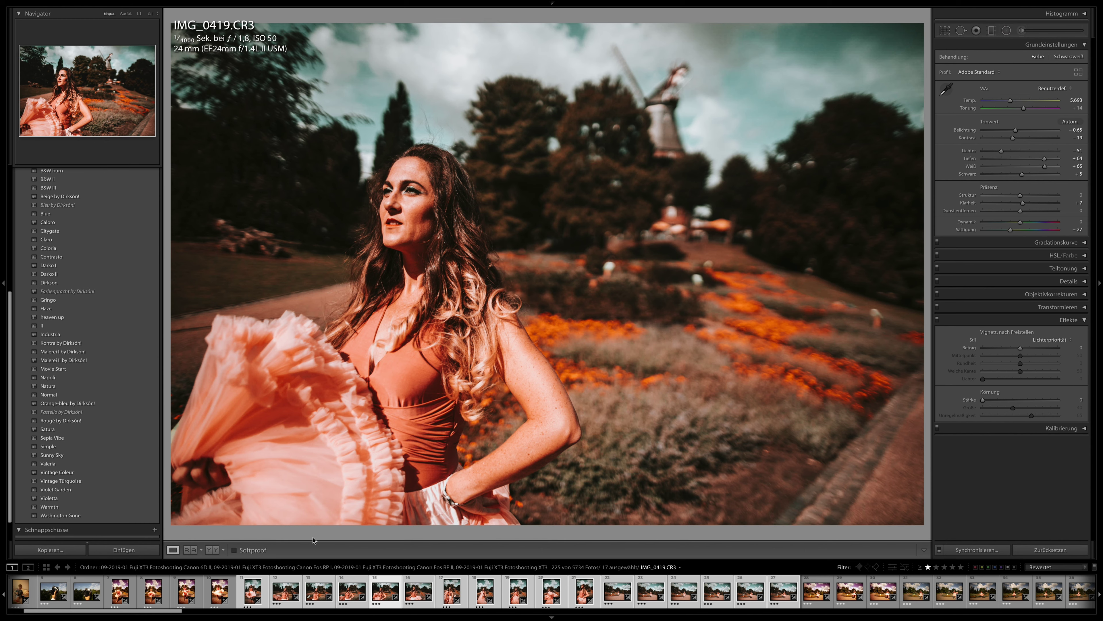
{"action": "left_click", "coordinate": [231, 593]}
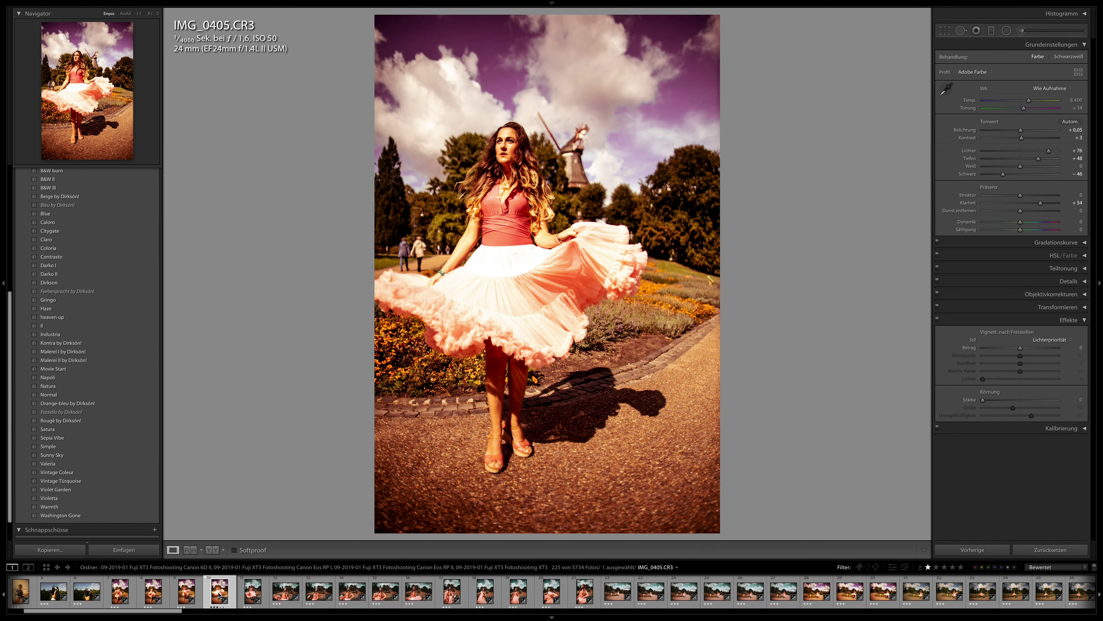
{"action": "left_click", "coordinate": [219, 593]}
{"action": "left_click", "coordinate": [406, 212]}
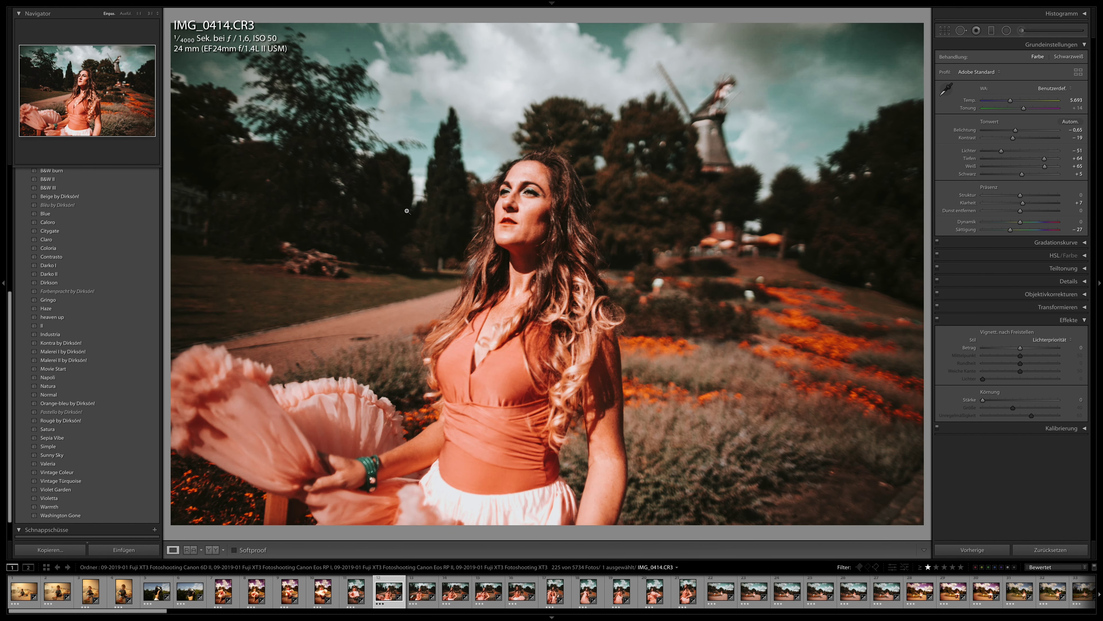
Step through IMG_0417, IMG_0429, IMG_0433 and IMG_0445, ending on IMG_0447.
{"action": "key", "text": "Left"}
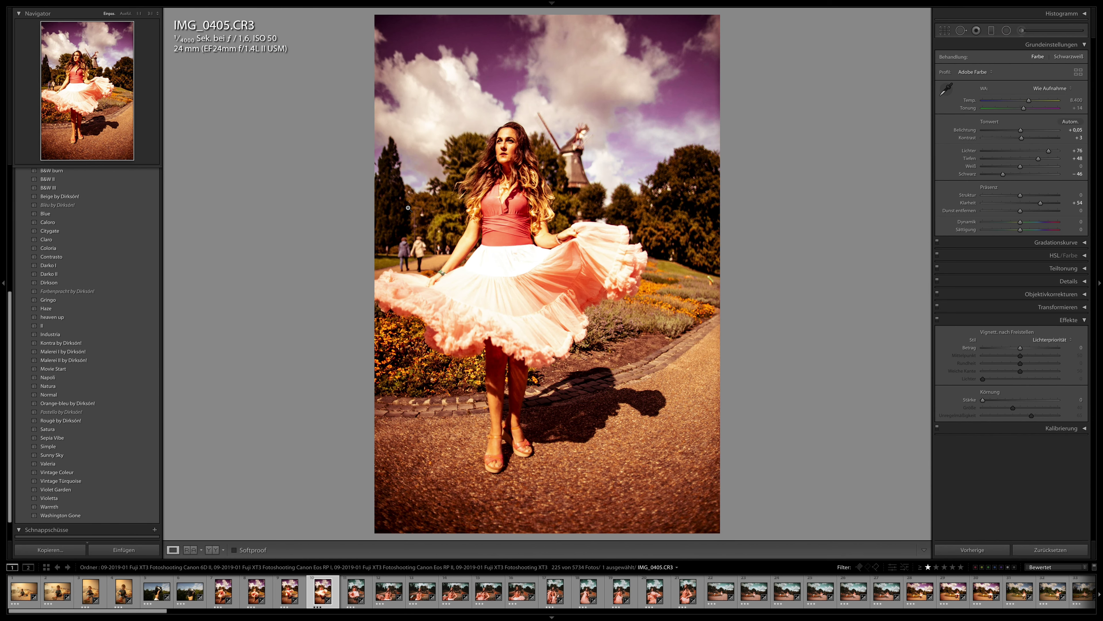
{"action": "key", "text": "Right"}
{"action": "key", "text": "Right"}
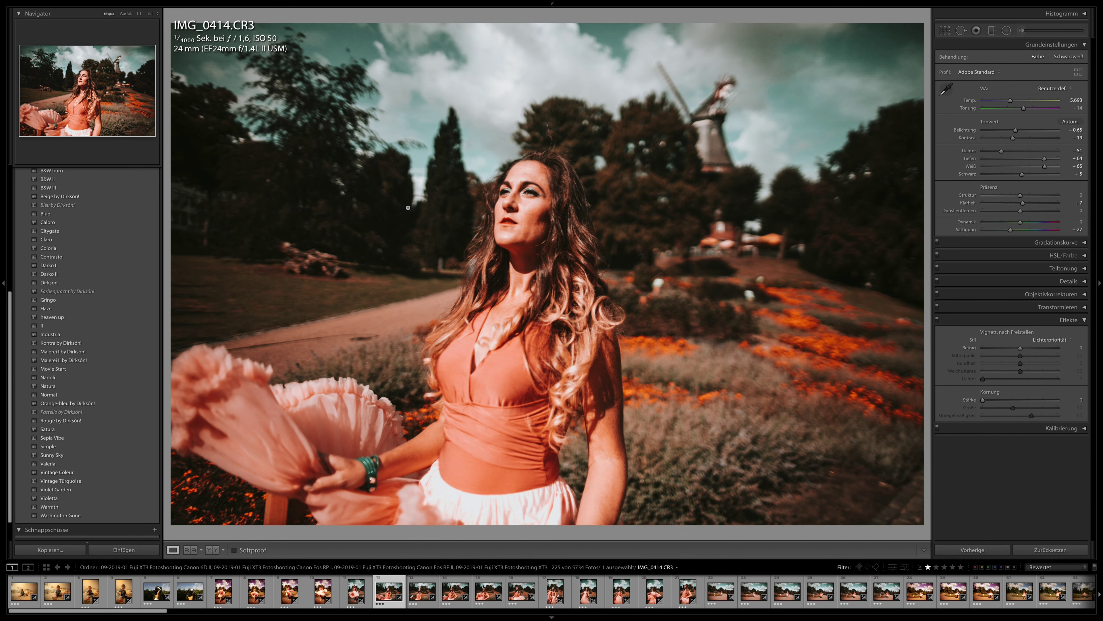
{"action": "key", "text": "Right"}
{"action": "key", "text": "Right"}
{"action": "key", "text": "Right"}
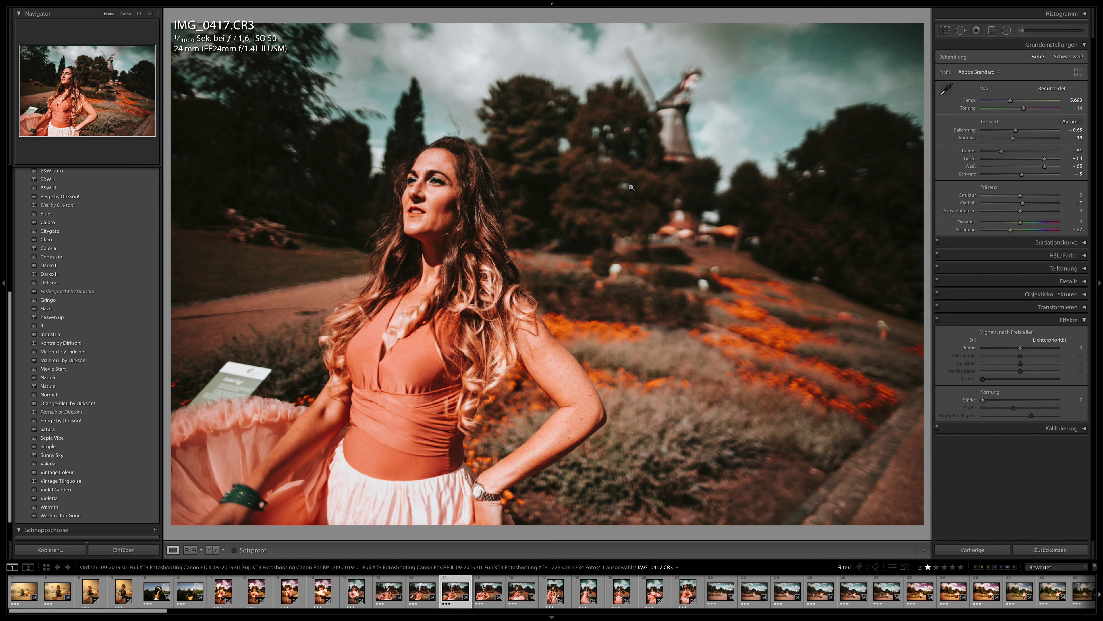
{"action": "key", "text": "Right"}
{"action": "key", "text": "Right"}
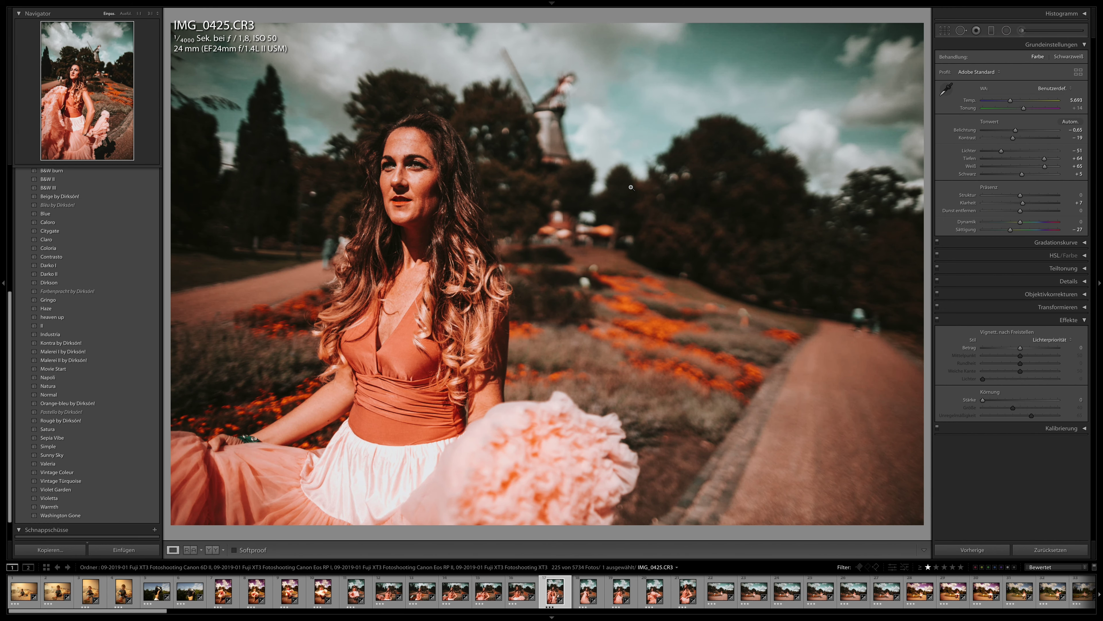
{"action": "key", "text": "Right"}
{"action": "key", "text": "Right"}
{"action": "key", "text": "Right"}
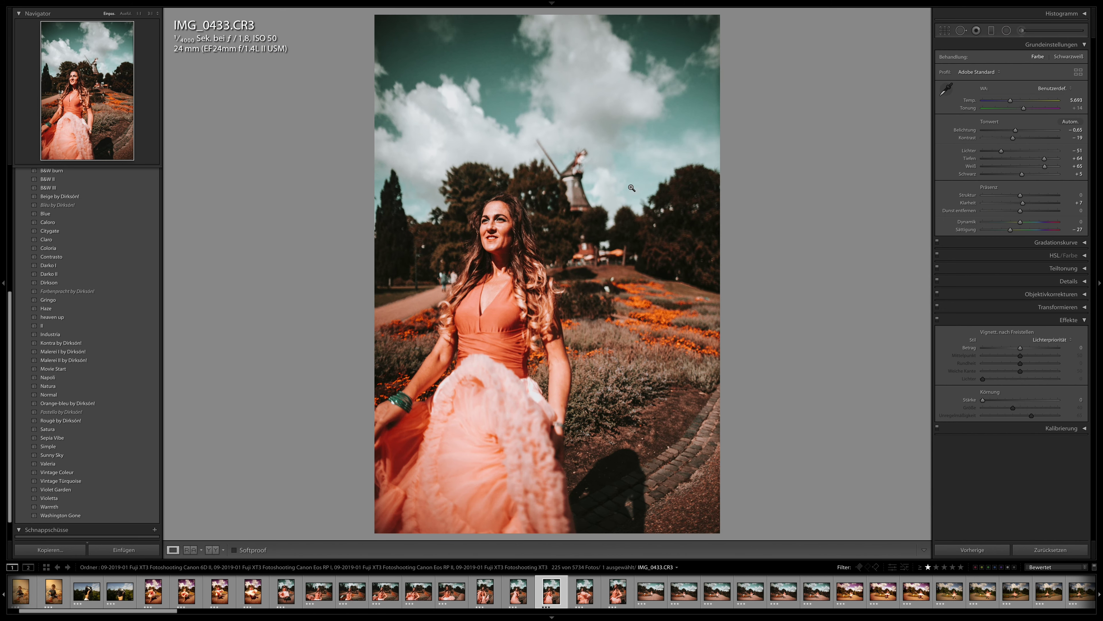
{"action": "key", "text": "Right"}
{"action": "key", "text": "Right"}
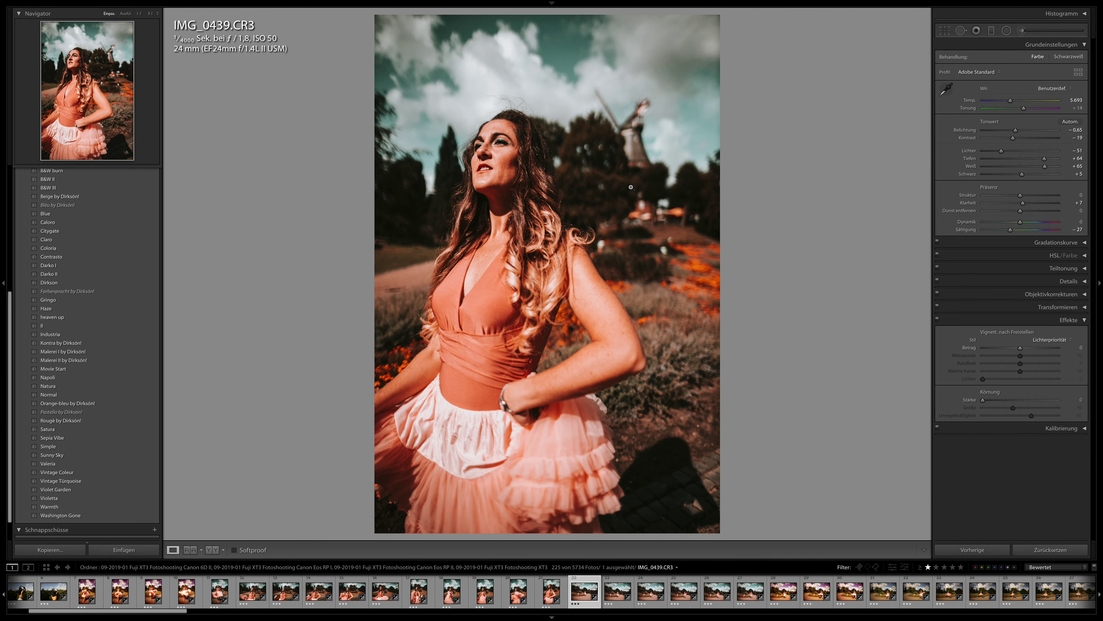
{"action": "key", "text": "Right"}
{"action": "key", "text": "Right"}
{"action": "key", "text": "Right"}
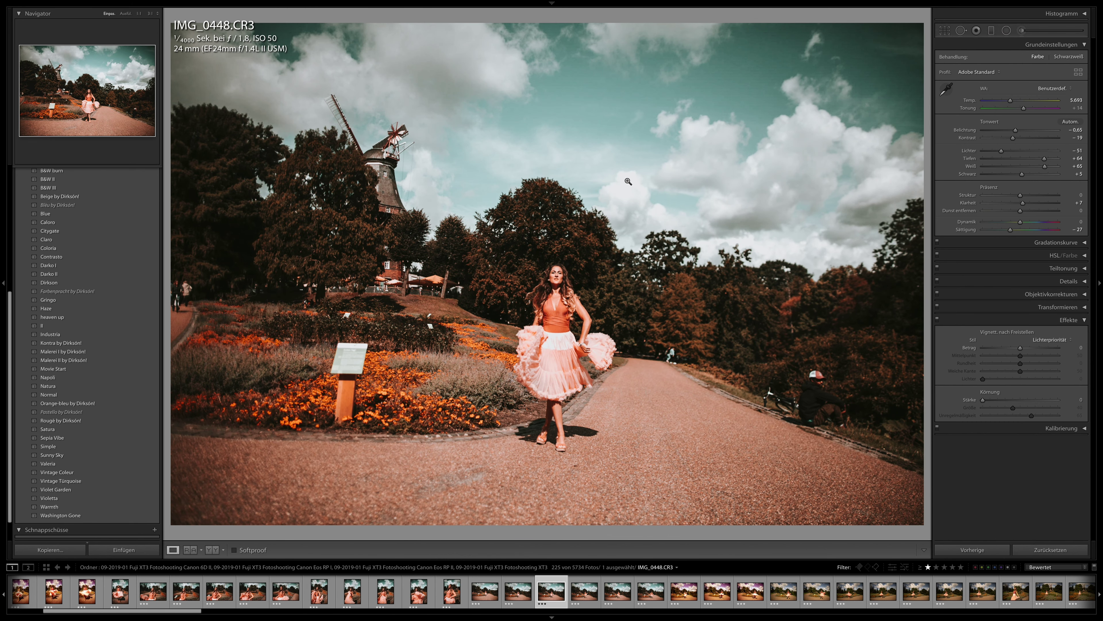
{"action": "key", "text": "Left"}
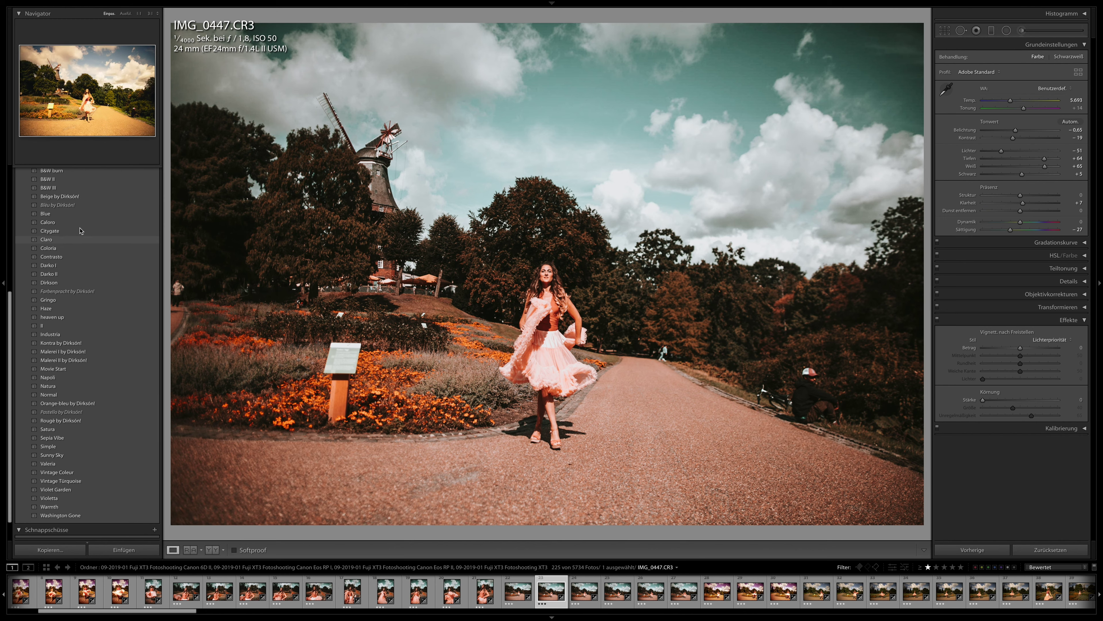
Apply the B&W II preset to IMG_0447 and sync it across the 13 park photos.
{"action": "scroll", "coordinate": [79, 223], "scroll_direction": "up", "scroll_amount": 1}
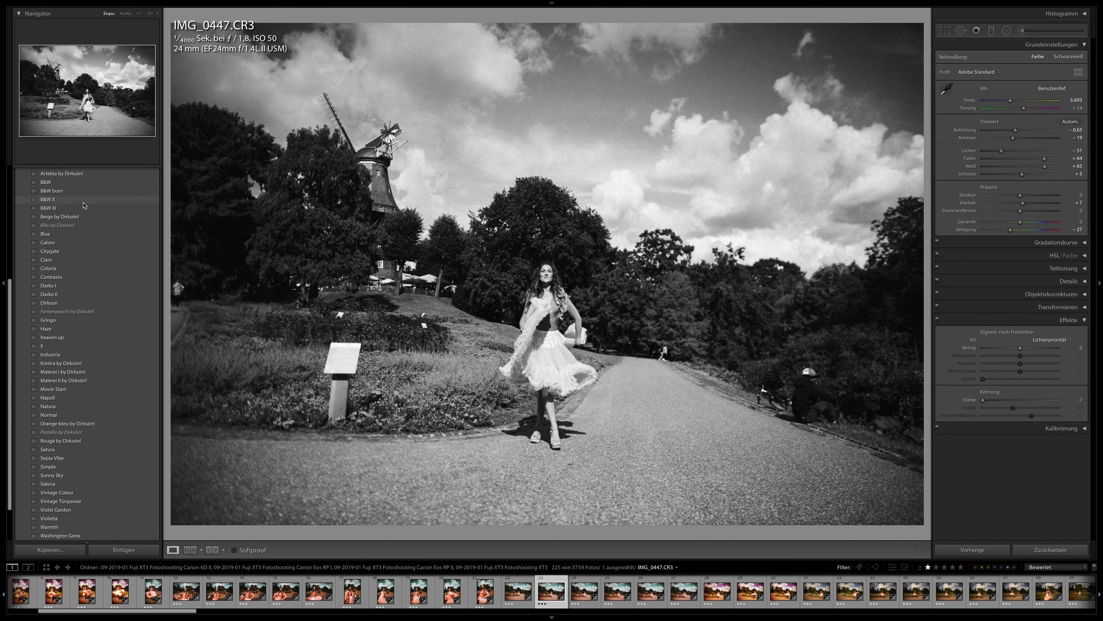
{"action": "left_click", "coordinate": [83, 203]}
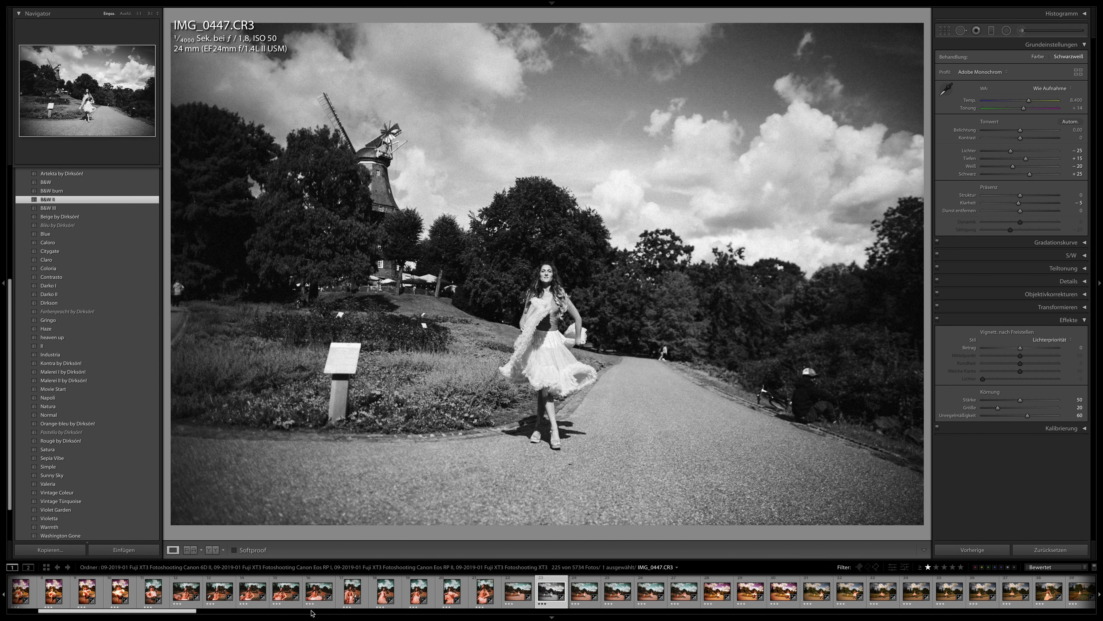
{"action": "left_click", "coordinate": [153, 591], "text": "shift"}
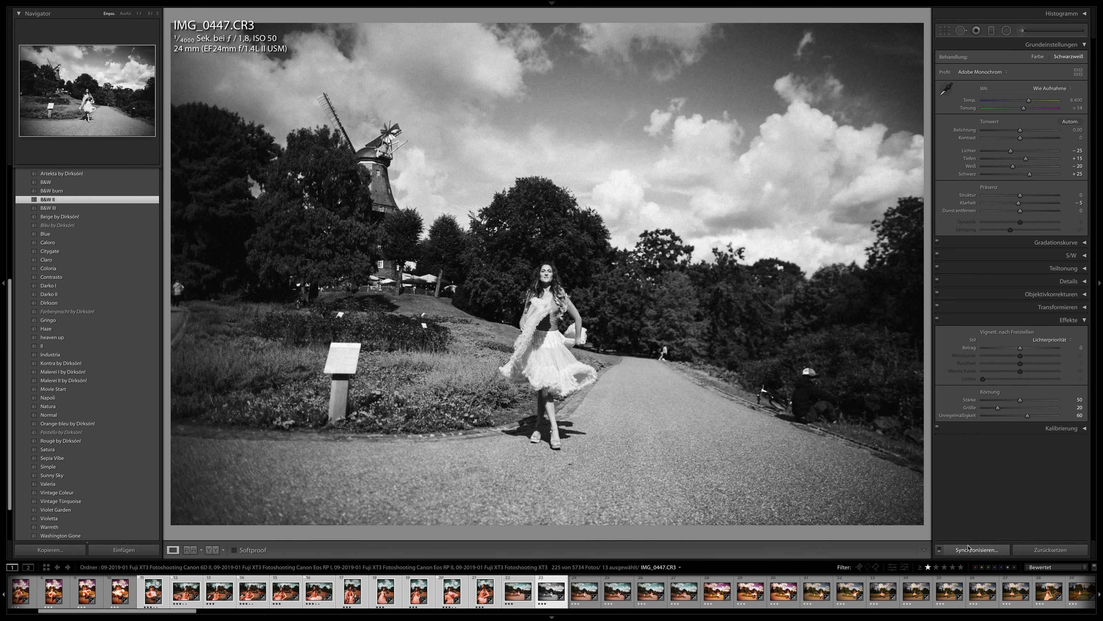
{"action": "left_click", "coordinate": [968, 549]}
{"action": "key", "text": "Return"}
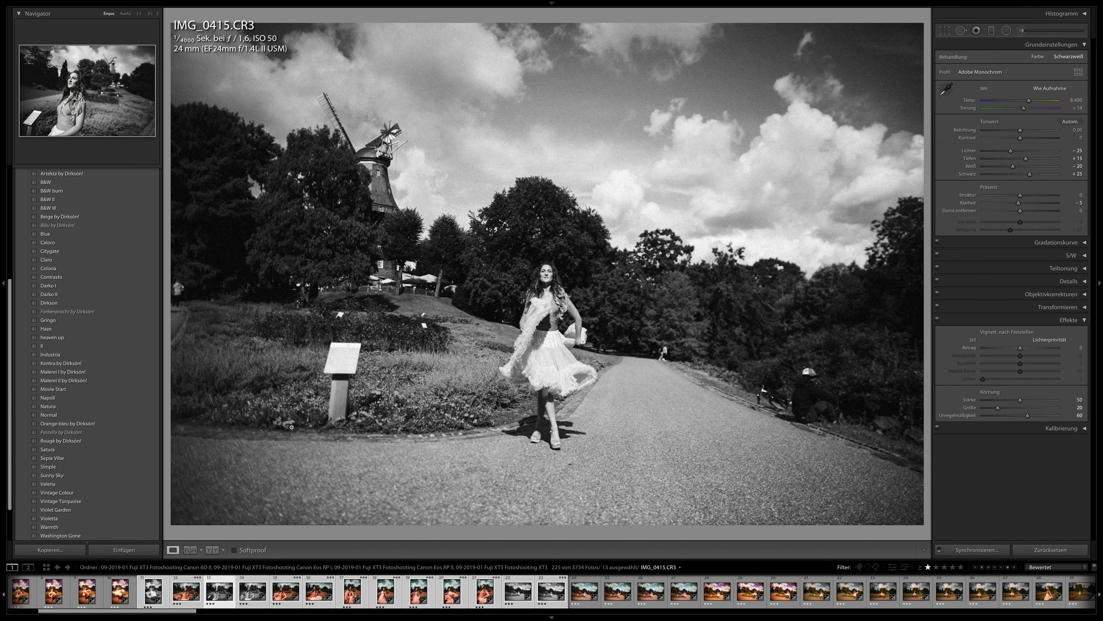
Step through the synced photos to review the black-and-white grade, ending on IMG_0435.
{"action": "key", "text": "Right"}
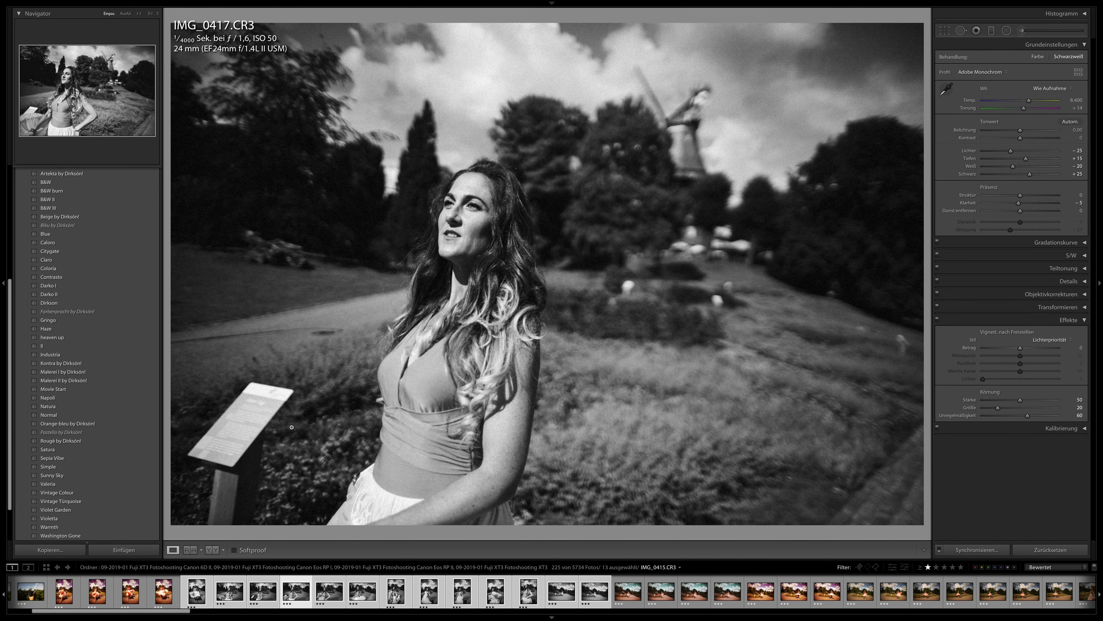
{"action": "key", "text": "Right"}
{"action": "key", "text": "Right"}
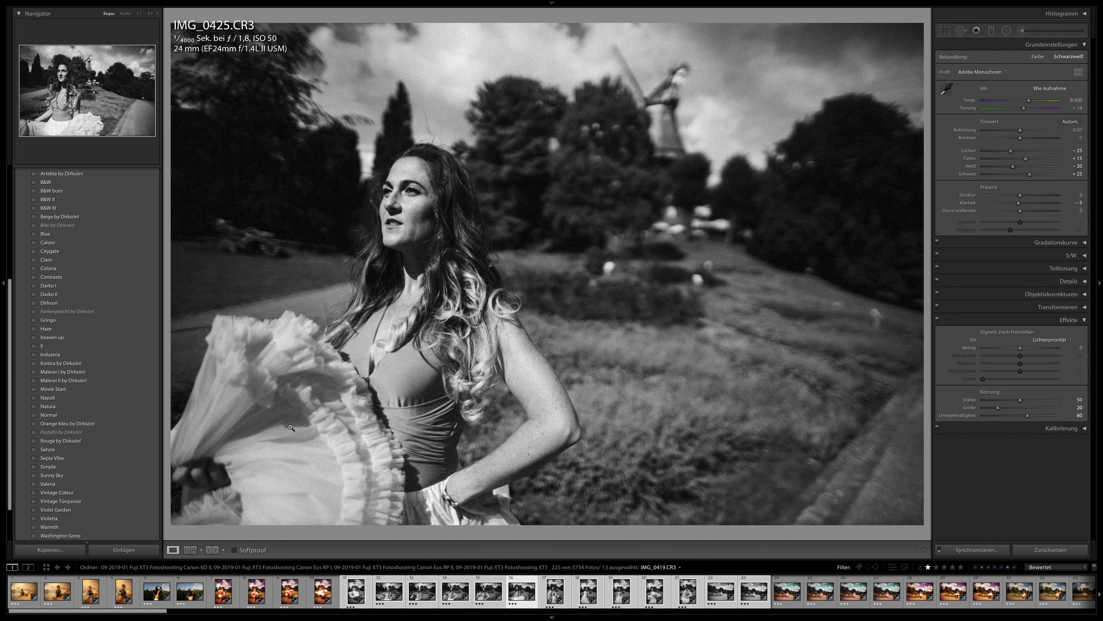
{"action": "key", "text": "Right"}
{"action": "key", "text": "Right"}
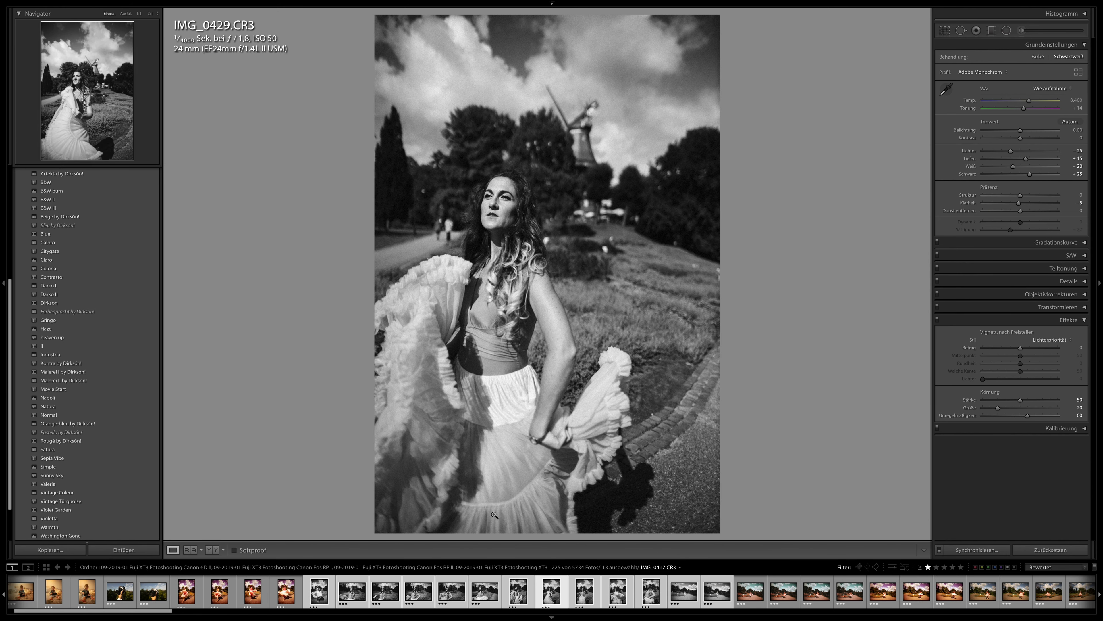
{"action": "key", "text": "Right"}
{"action": "key", "text": "Right"}
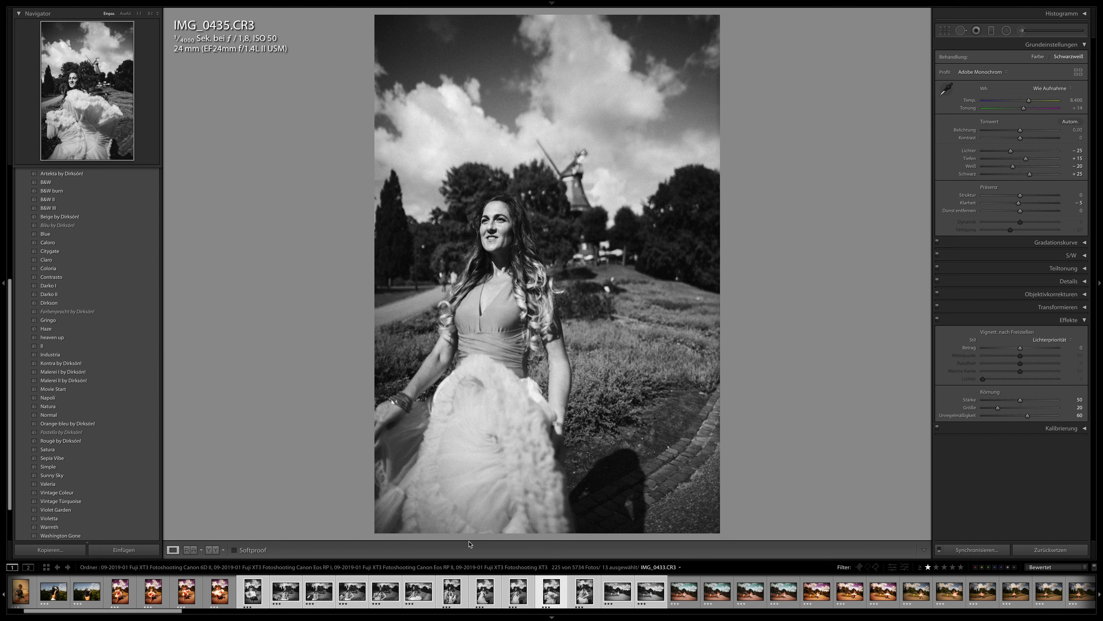
{"action": "key", "text": "Right"}
{"action": "key", "text": "Right"}
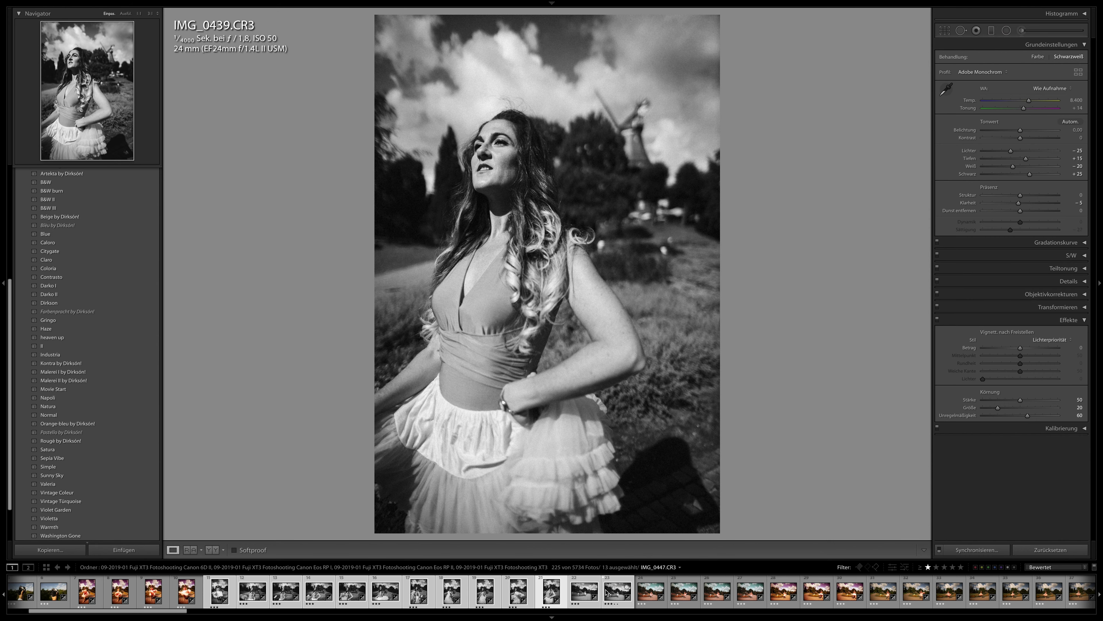
Settle on the pink-dress windmill photo IMG_0455 after comparing it with IMG_0457.
{"action": "left_click", "coordinate": [748, 591]}
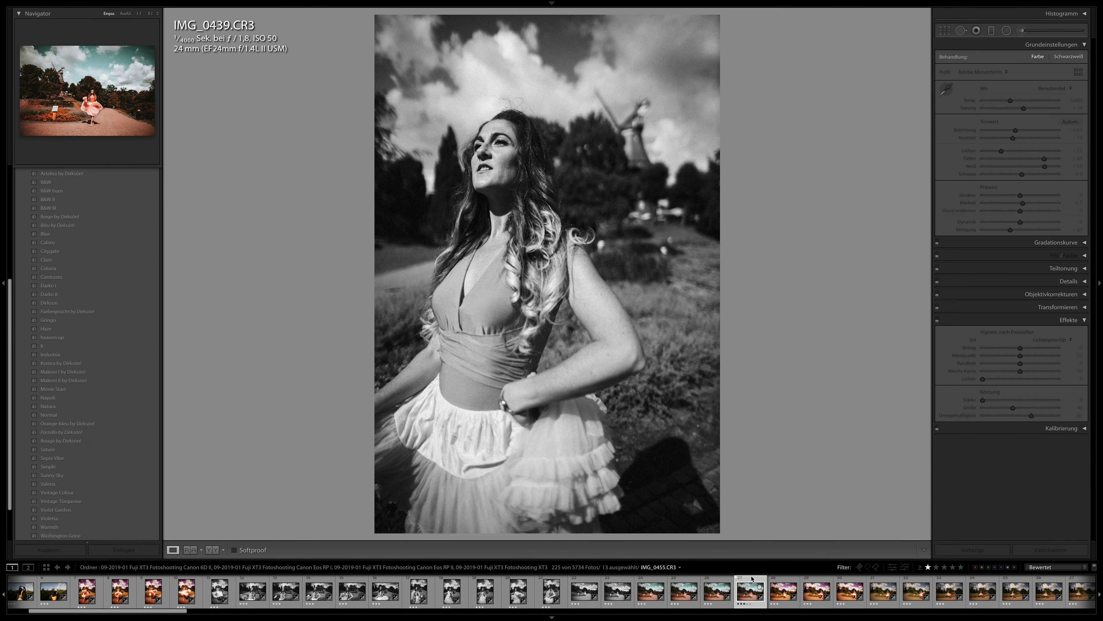
{"action": "key", "text": "Right"}
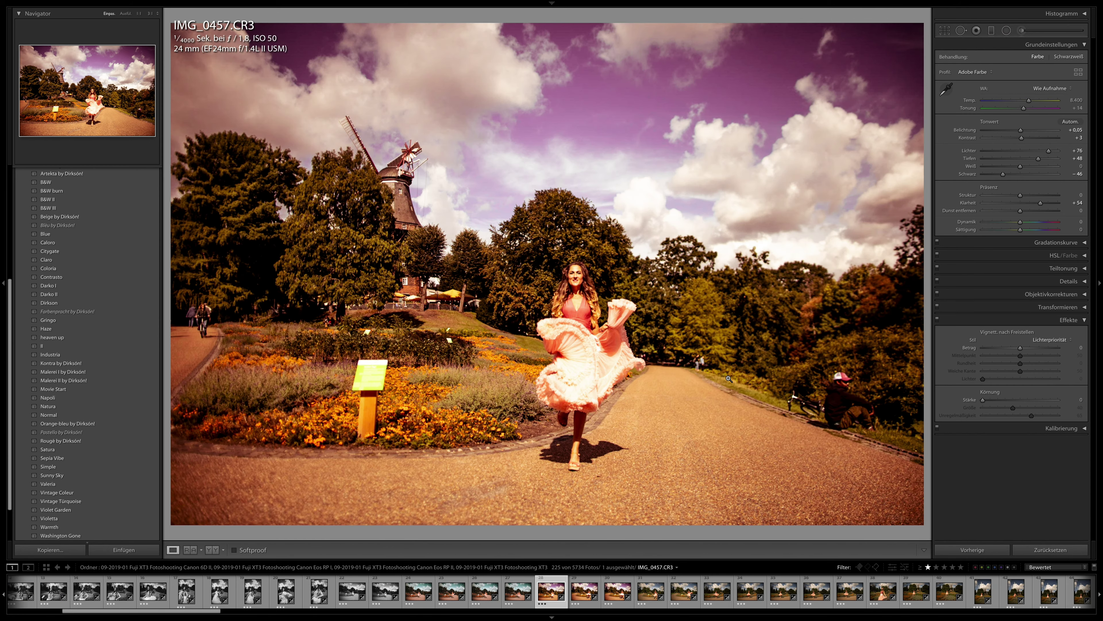
{"action": "key", "text": "Left"}
{"action": "key", "text": "Right"}
{"action": "key", "text": "Left"}
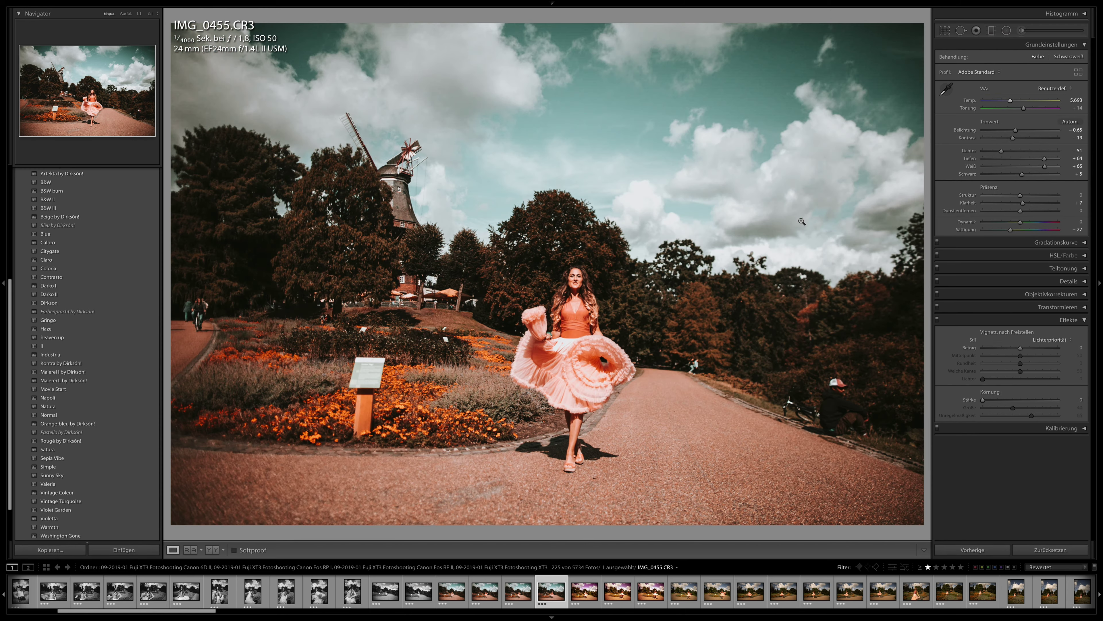
Straighten IMG_0455 about −1°, then darken its exposure and warm its temperature.
{"action": "left_click", "coordinate": [945, 33]}
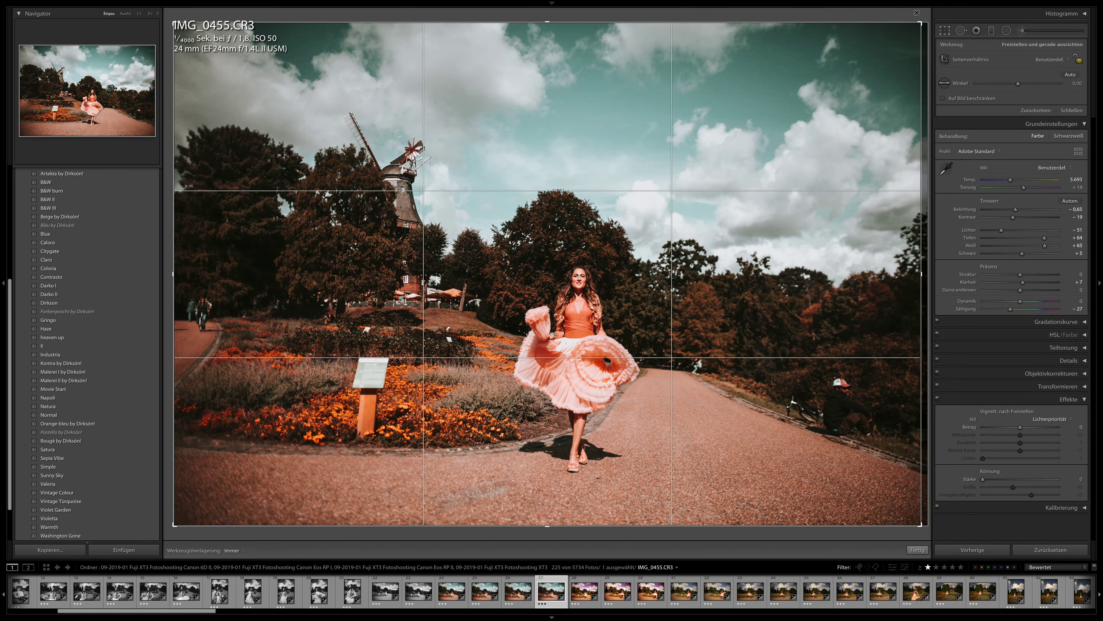
{"action": "left_click_drag", "start_coordinate": [923, 16], "coordinate": [922, 12]}
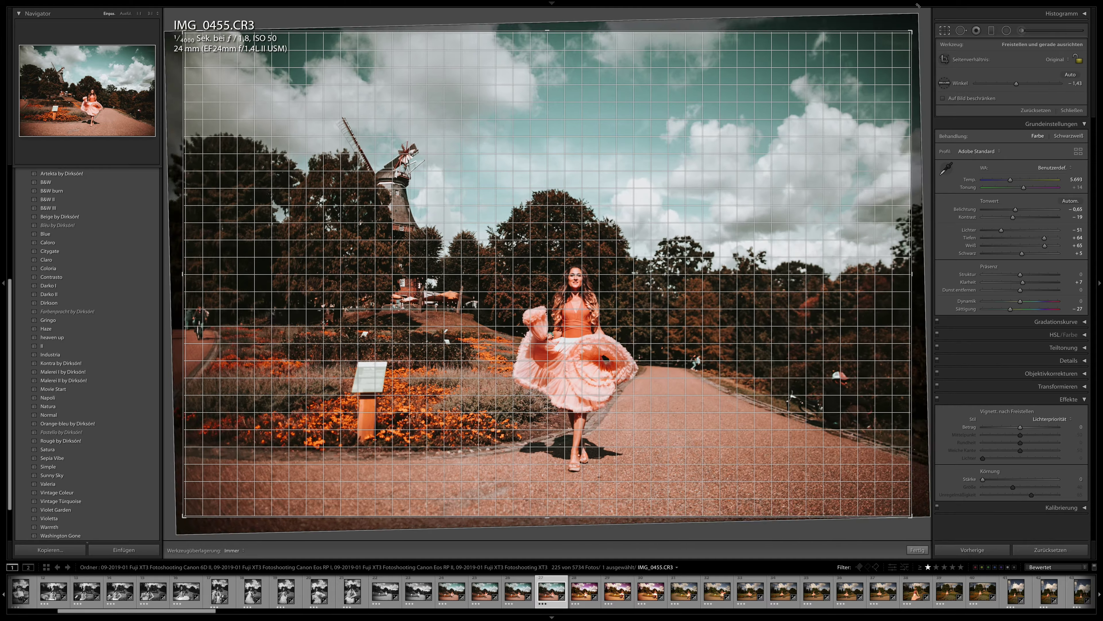
{"action": "key", "text": "Return"}
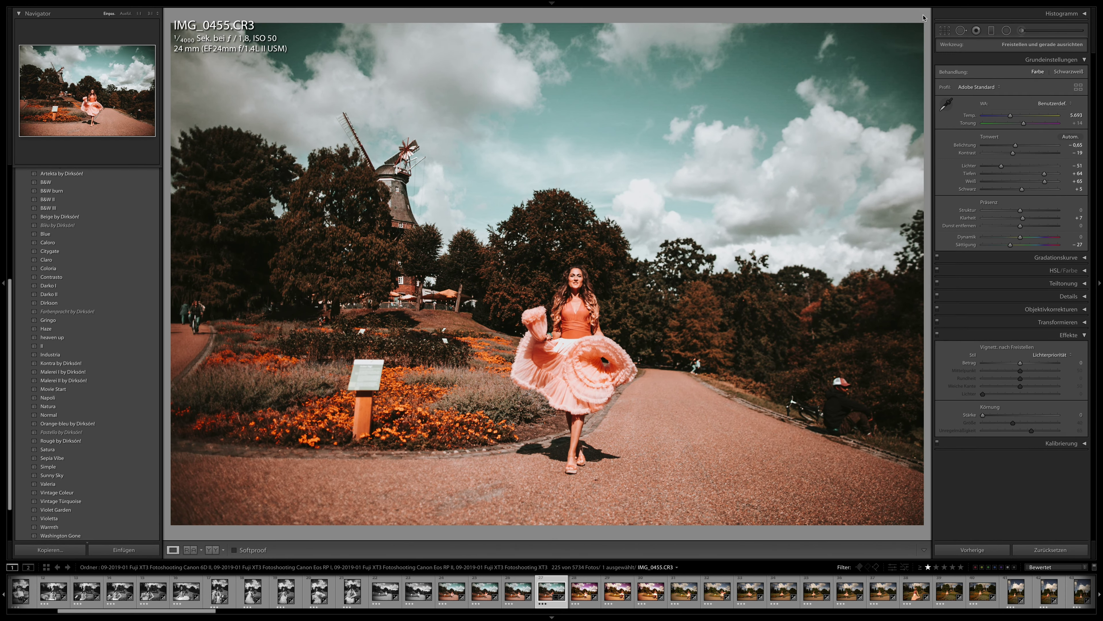
{"action": "left_click_drag", "start_coordinate": [1010, 130], "coordinate": [1015, 130]}
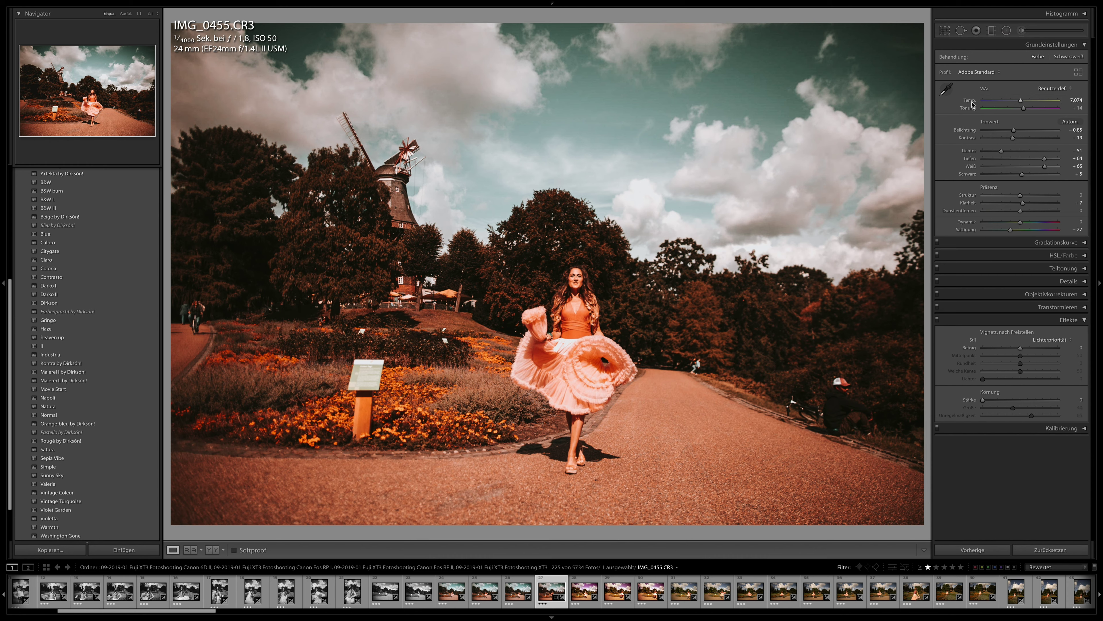
{"action": "left_click_drag", "start_coordinate": [1015, 102], "coordinate": [1017, 103]}
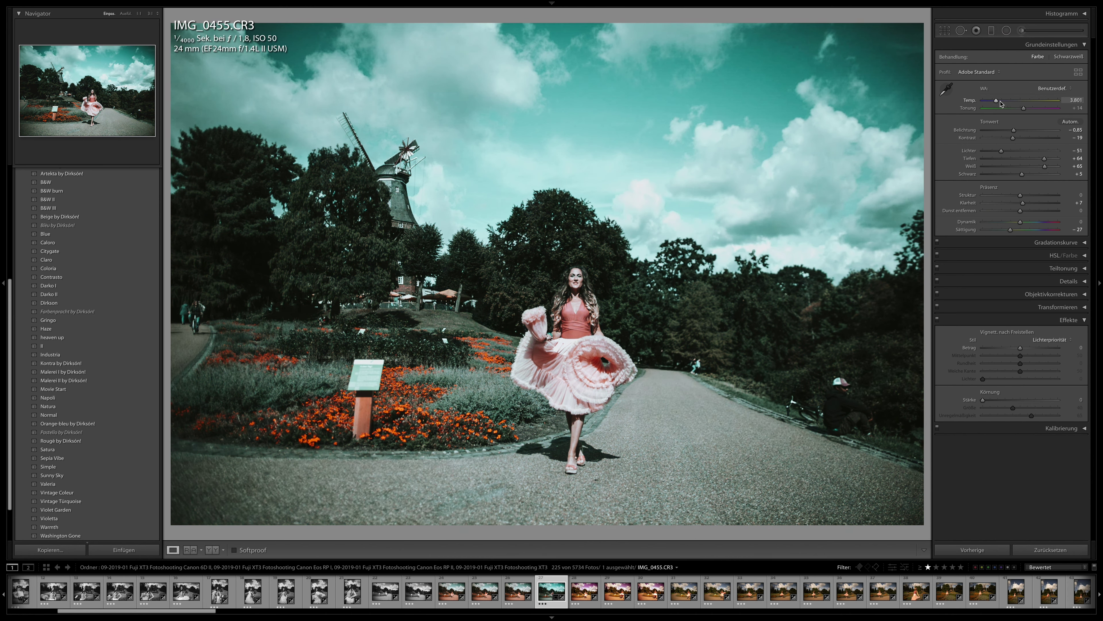
Auto-straighten the photo and bring the exposure to −0,60.
{"action": "left_click", "coordinate": [945, 31]}
{"action": "left_click", "coordinate": [1013, 120]}
{"action": "key", "text": "Return"}
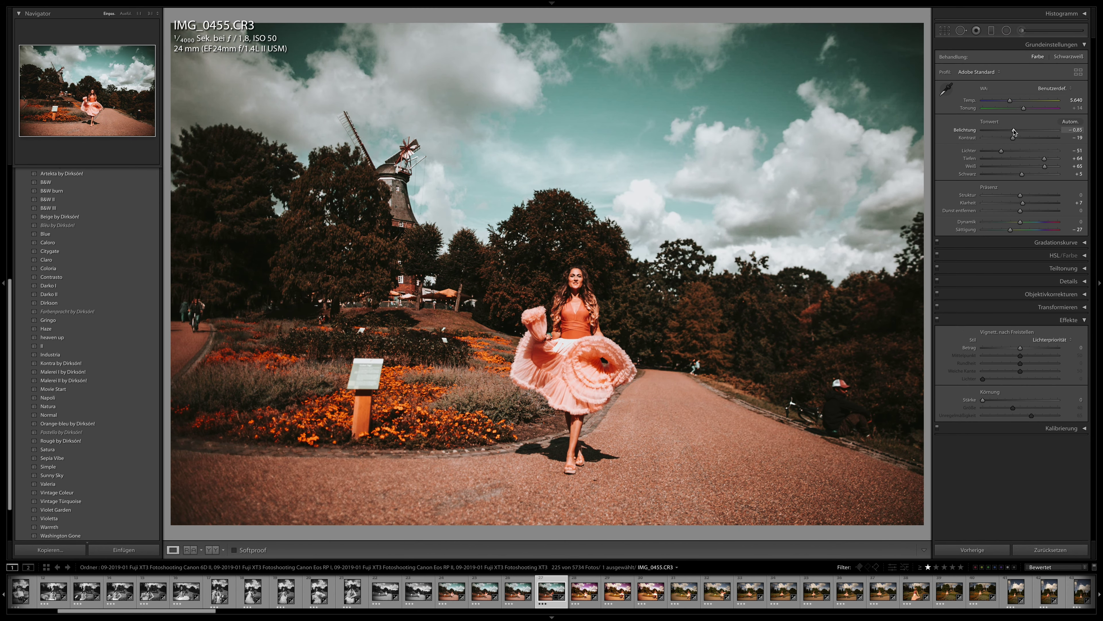
{"action": "left_click_drag", "start_coordinate": [1014, 132], "coordinate": [1017, 131]}
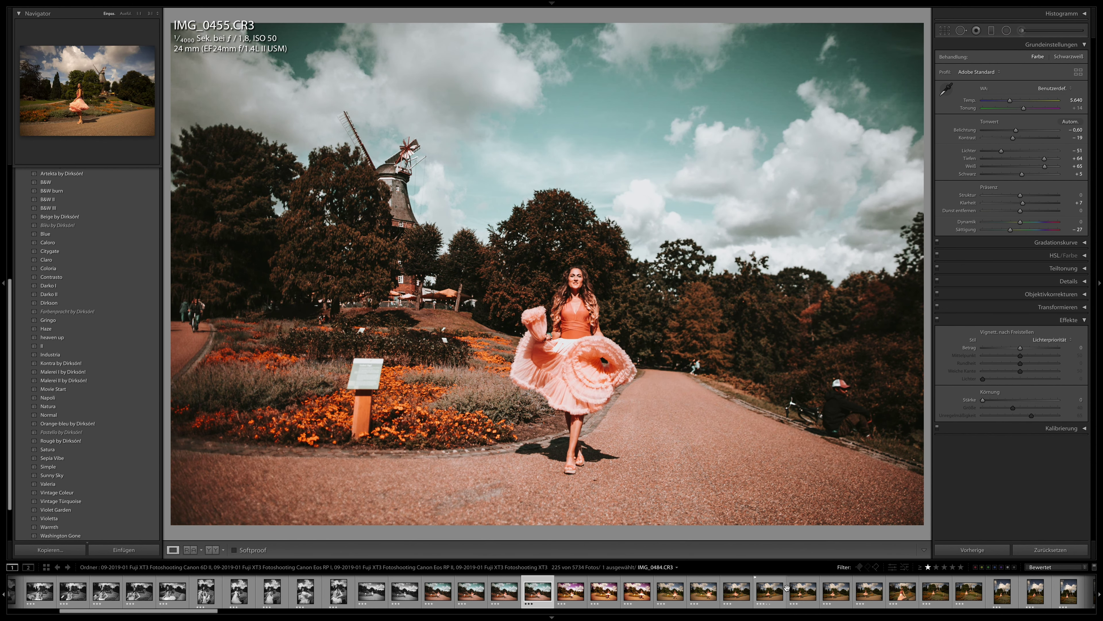
Give the dancing photo IMG_0496 the Blue preset and warm its temperature to 6.524.
{"action": "left_click", "coordinate": [870, 590]}
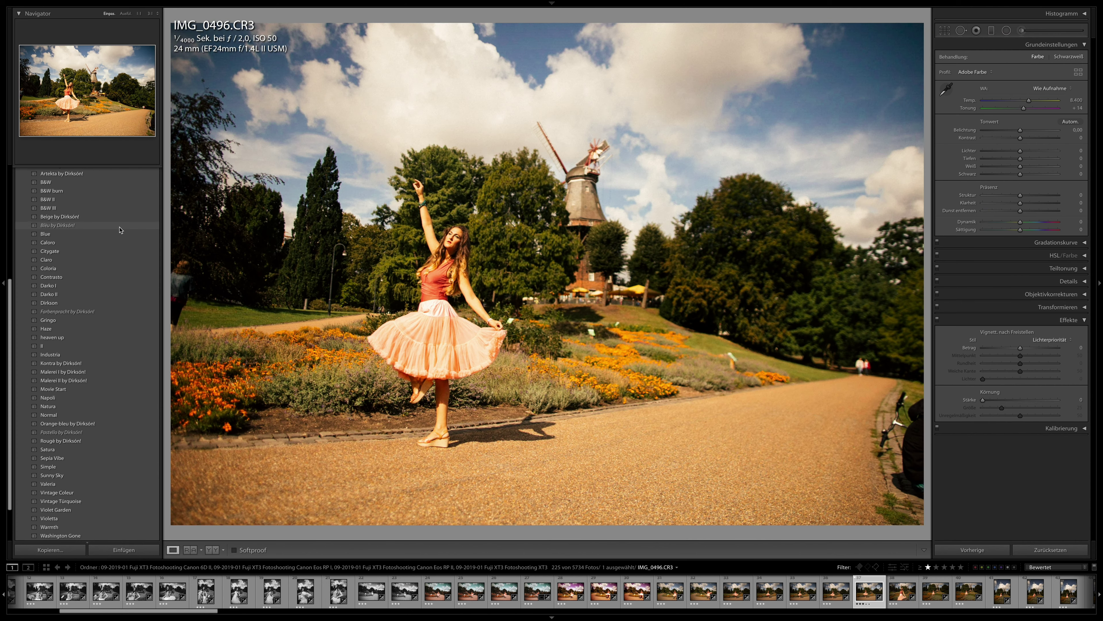
{"action": "left_click", "coordinate": [121, 226]}
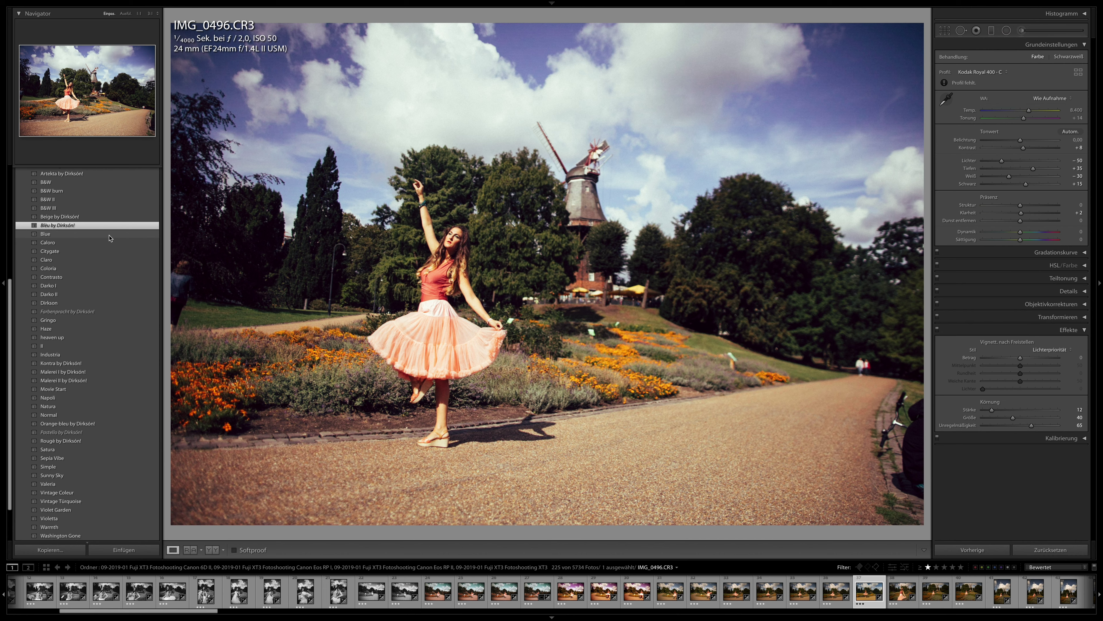
{"action": "left_click", "coordinate": [110, 235]}
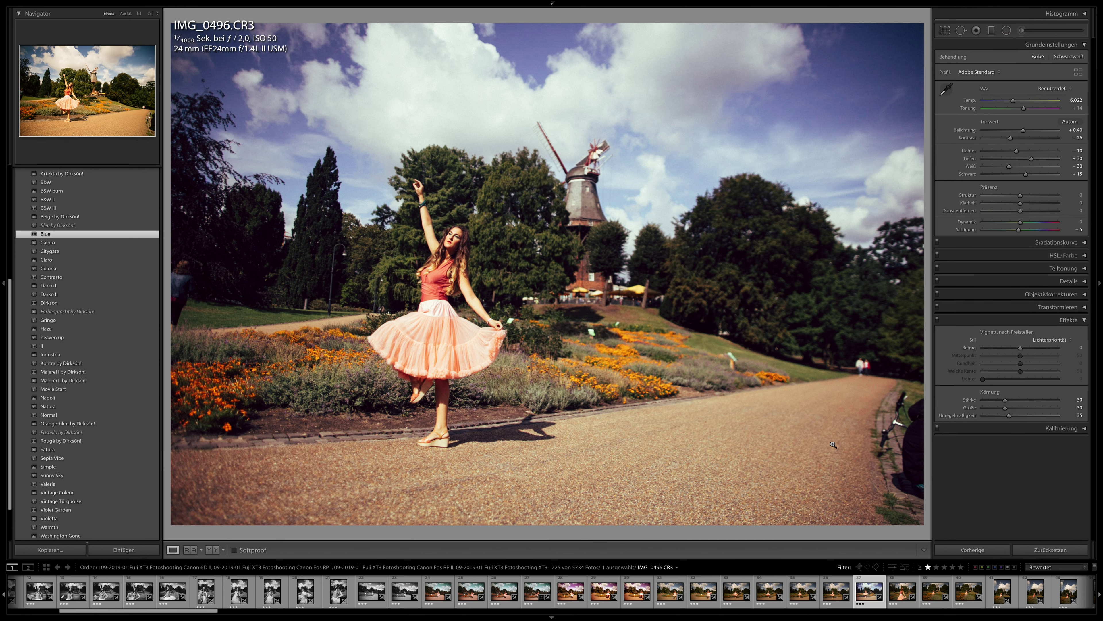
{"action": "left_click_drag", "start_coordinate": [1014, 101], "coordinate": [1017, 102]}
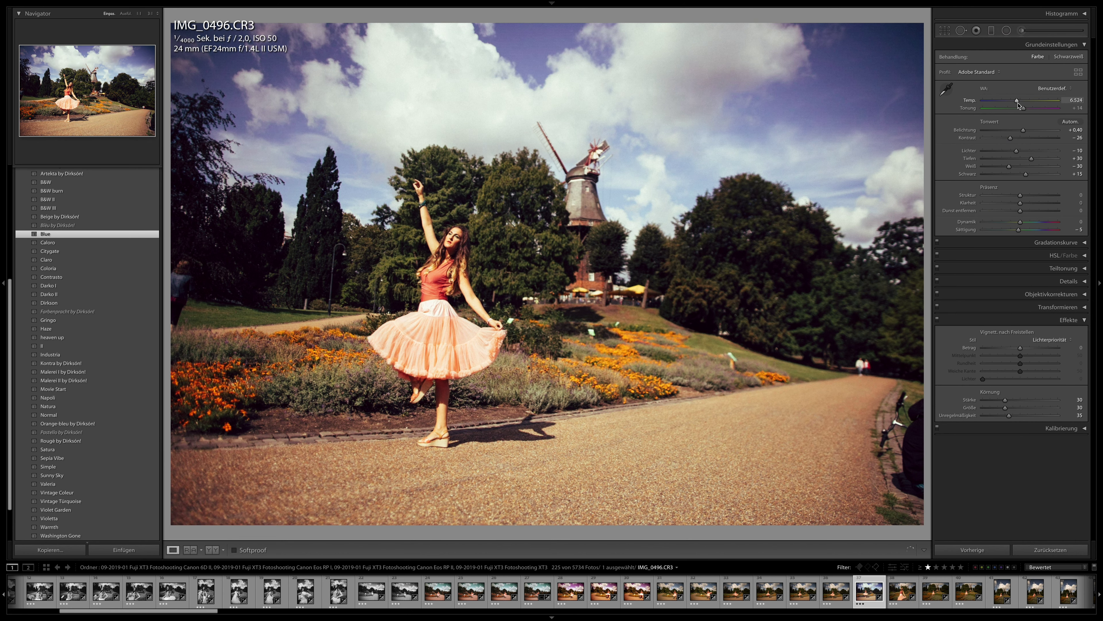
Select all 26 photos of the set and synchronize the Blue look to them.
{"action": "scroll", "coordinate": [926, 595], "scroll_direction": "down", "scroll_amount": 5}
{"action": "scroll", "coordinate": [925, 594], "scroll_direction": "down", "scroll_amount": 5}
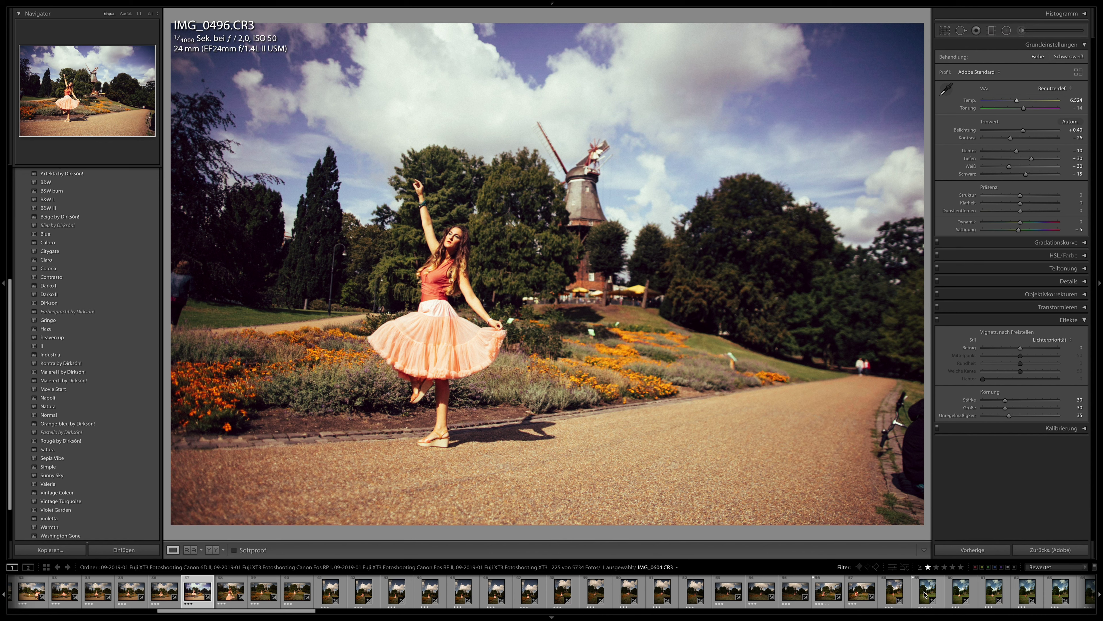
{"action": "left_click", "coordinate": [1028, 591], "text": "shift"}
{"action": "left_click", "coordinate": [978, 550]}
{"action": "left_click", "coordinate": [959, 356]}
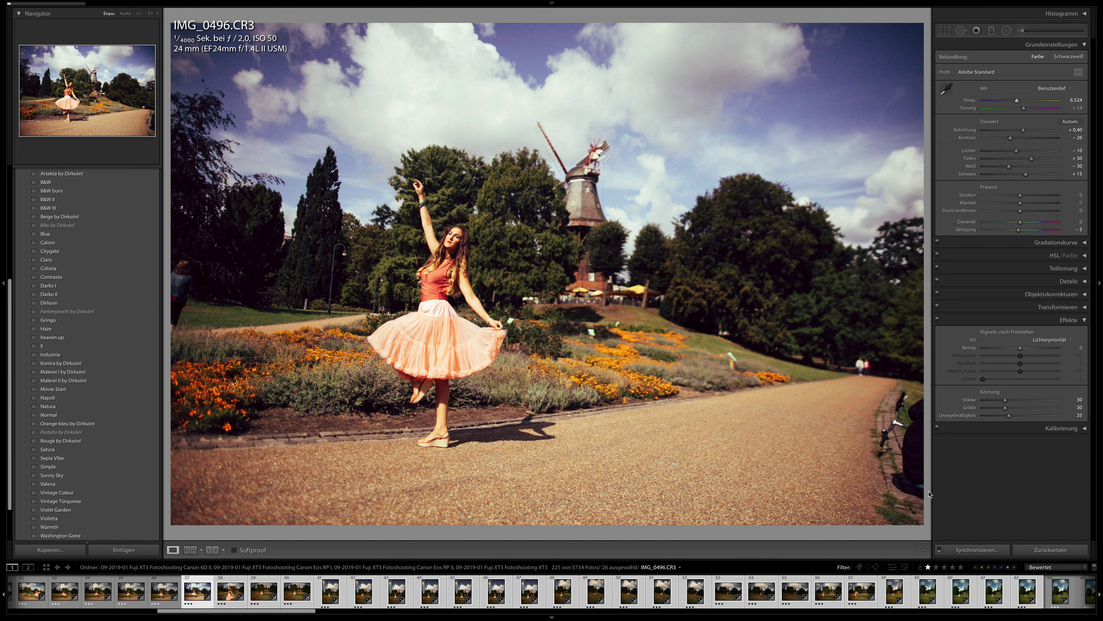
Review the synced Blue look starting at IMG_0529 and stepping through the next photos.
{"action": "left_click", "coordinate": [464, 591]}
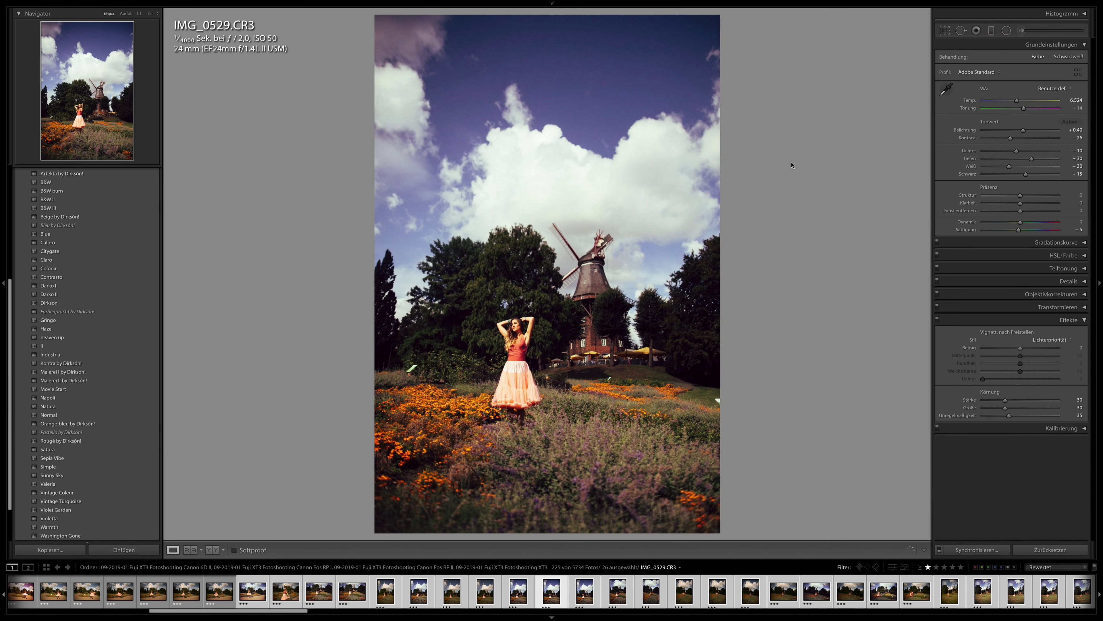
{"action": "key", "text": "Right"}
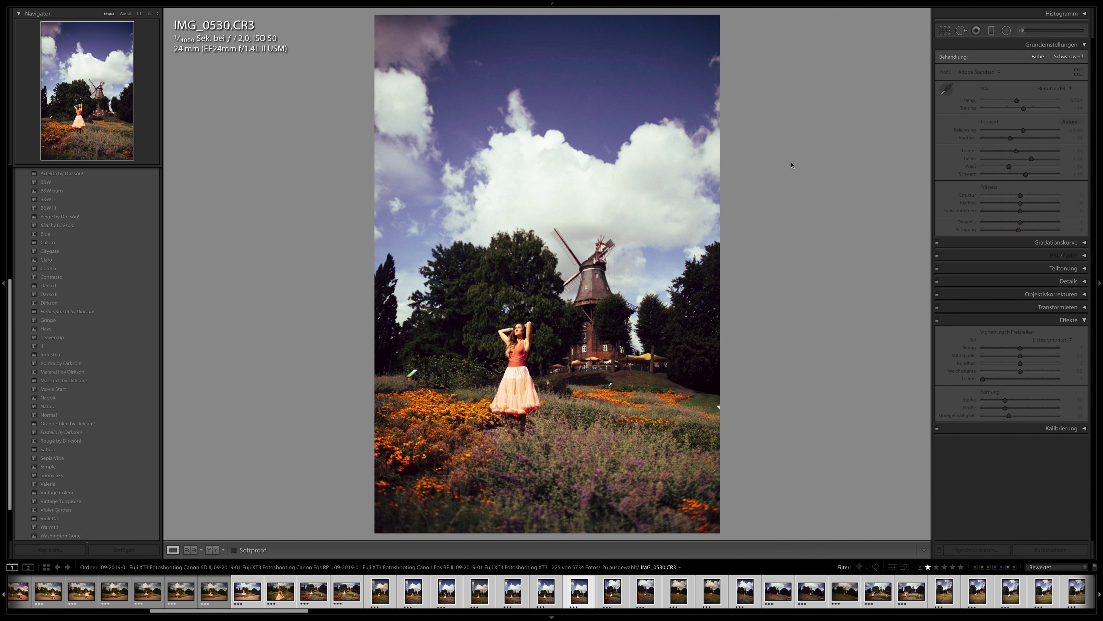
{"action": "key", "text": "Right"}
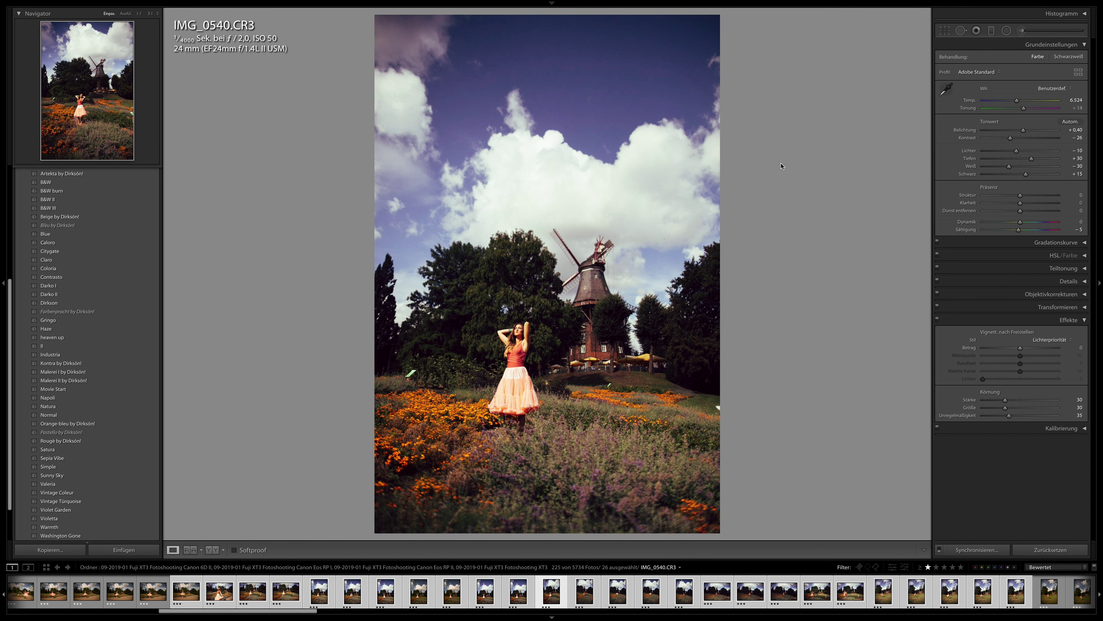
{"action": "key", "text": "Right"}
{"action": "key", "text": "Right"}
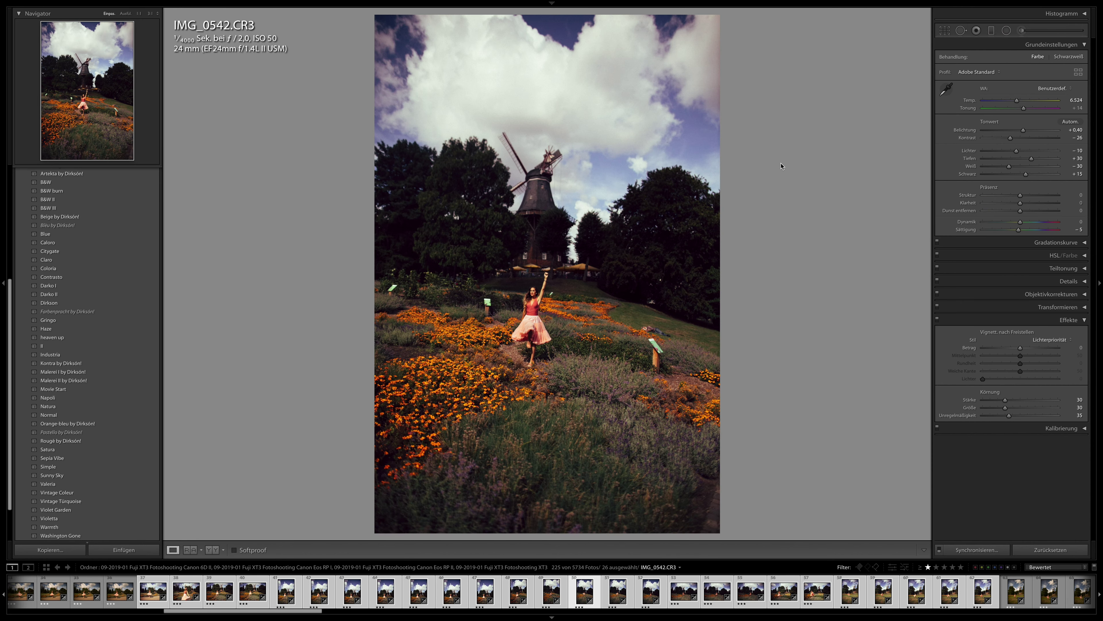
{"action": "key", "text": "Right"}
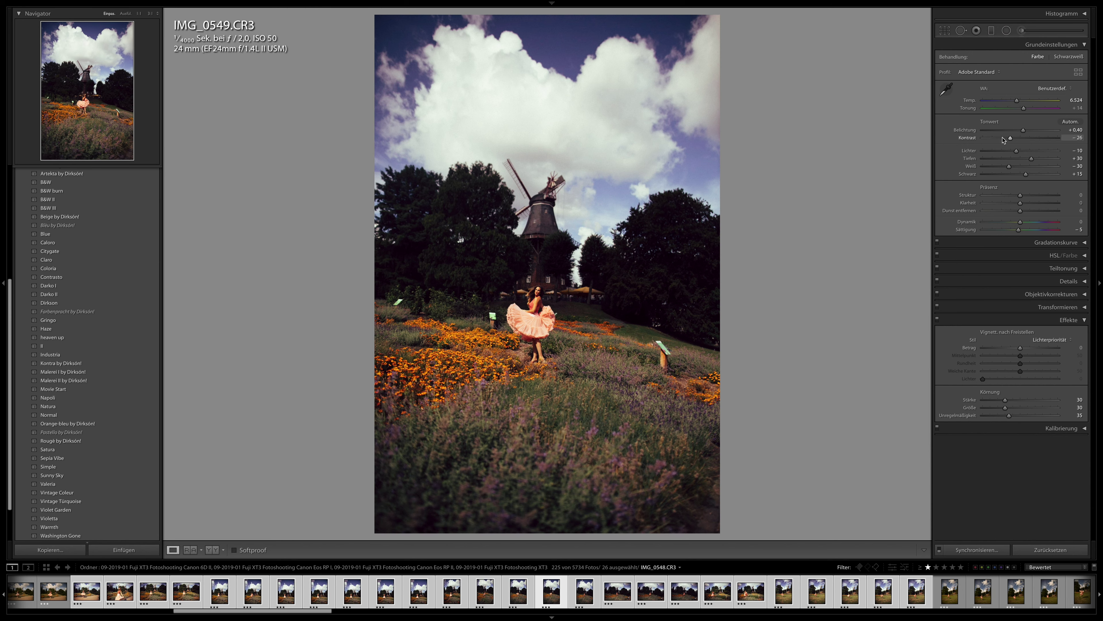
Raise exposure to +0,85, apply the Gringo preset, and sync it to the selected photos.
{"action": "left_click_drag", "start_coordinate": [1023, 130], "coordinate": [1029, 131]}
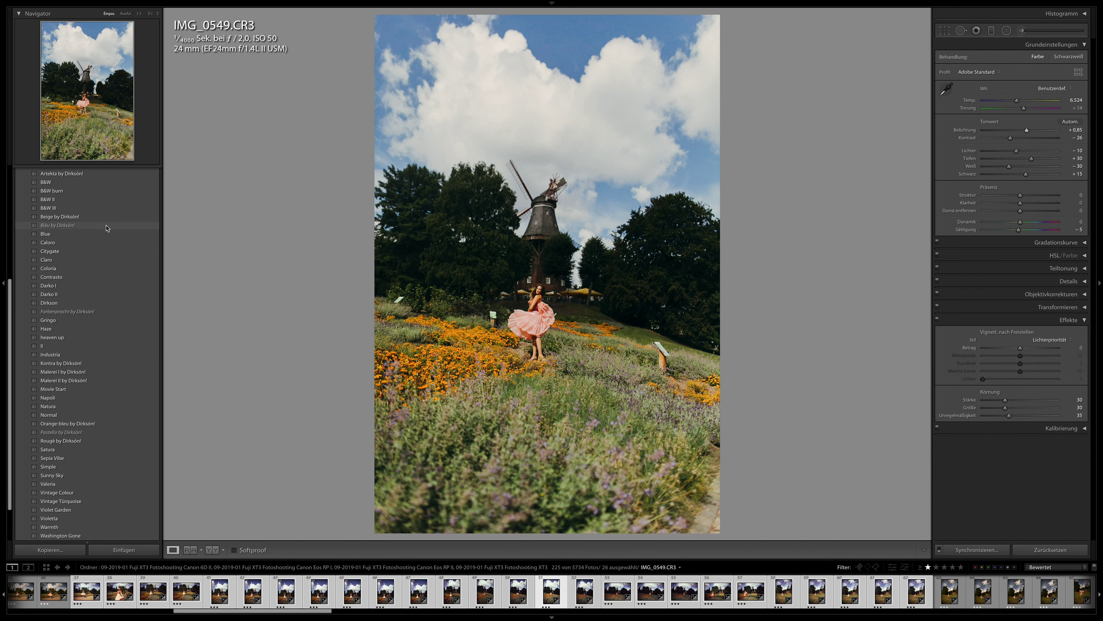
{"action": "left_click", "coordinate": [58, 320]}
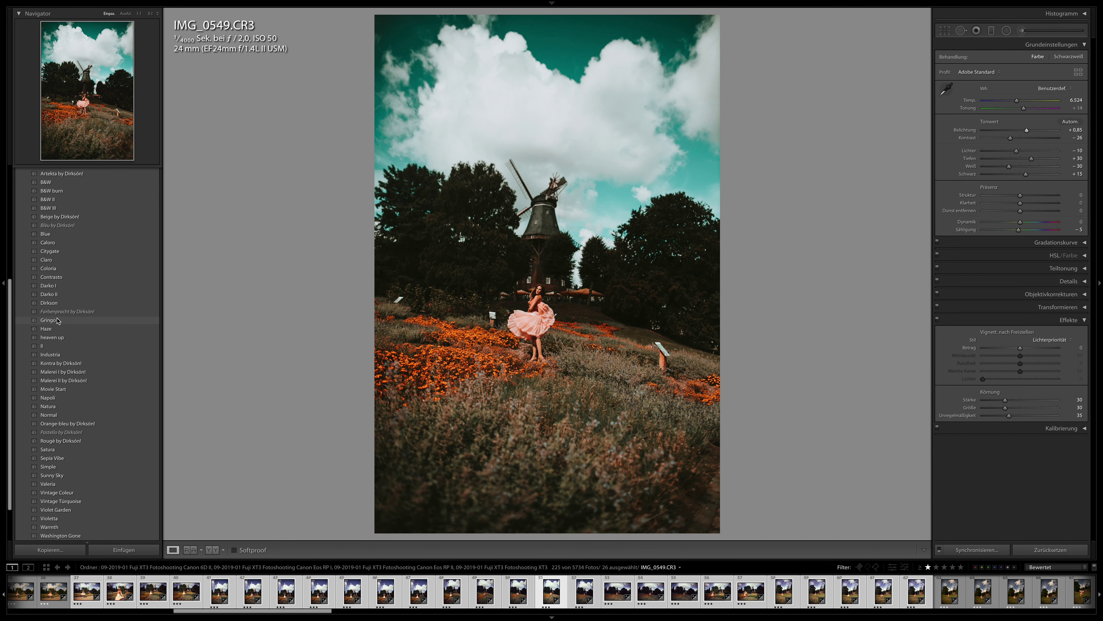
{"action": "left_click", "coordinate": [972, 549]}
{"action": "key", "text": "Return"}
Step from IMG_0496 through IMG_0498 and IMG_0512 to the portrait IMG_0529.
{"action": "left_click", "coordinate": [198, 589]}
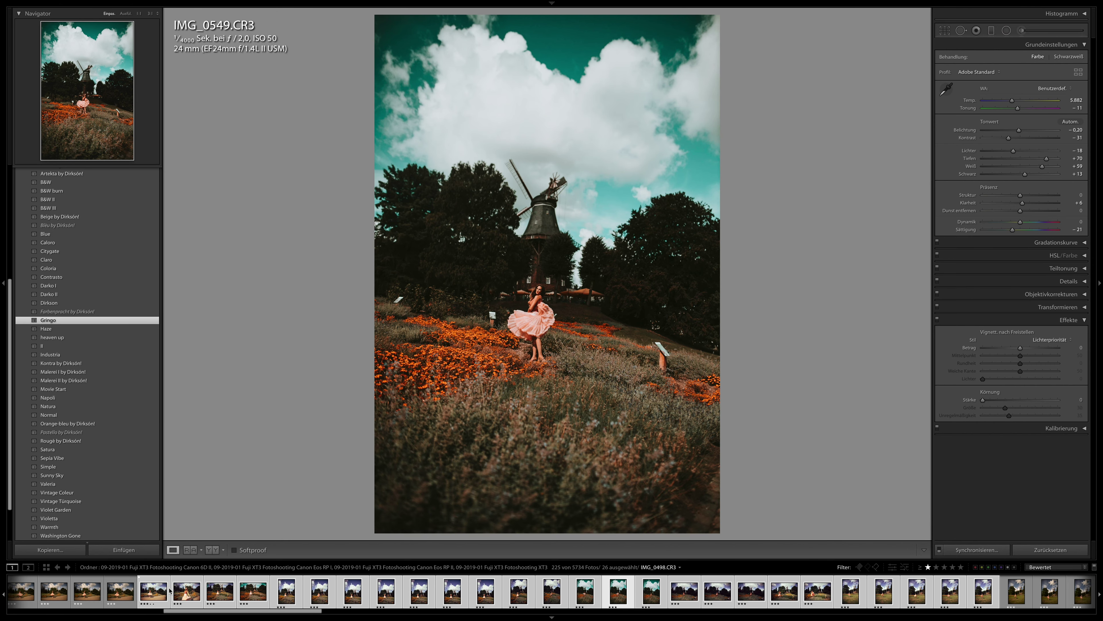
{"action": "left_click", "coordinate": [161, 592]}
{"action": "key", "text": "Right"}
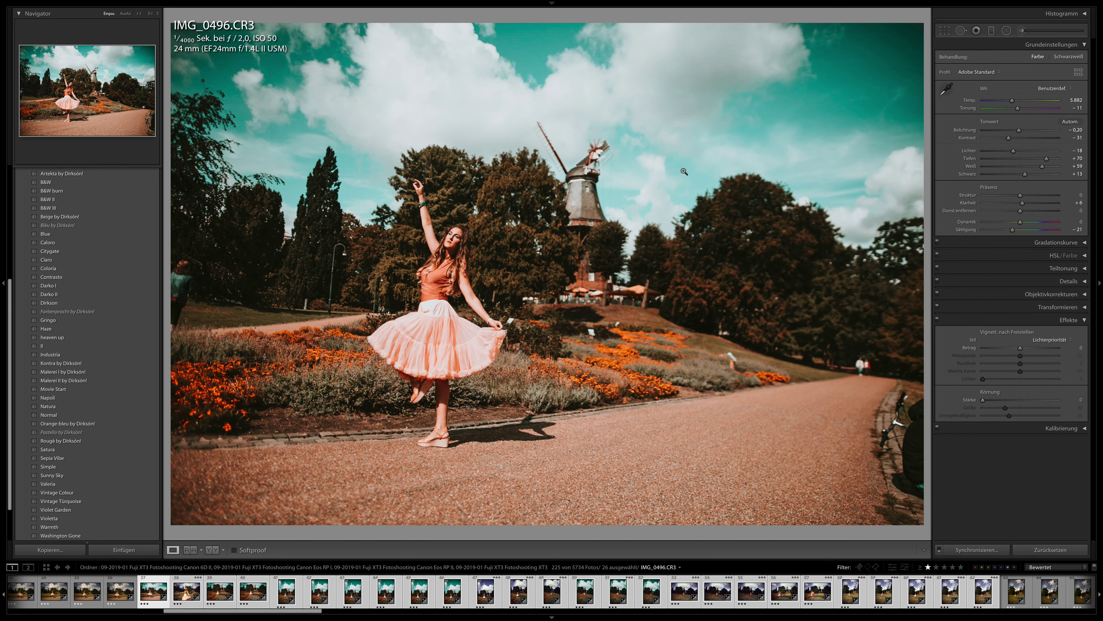
{"action": "key", "text": "Right"}
{"action": "key", "text": "Right"}
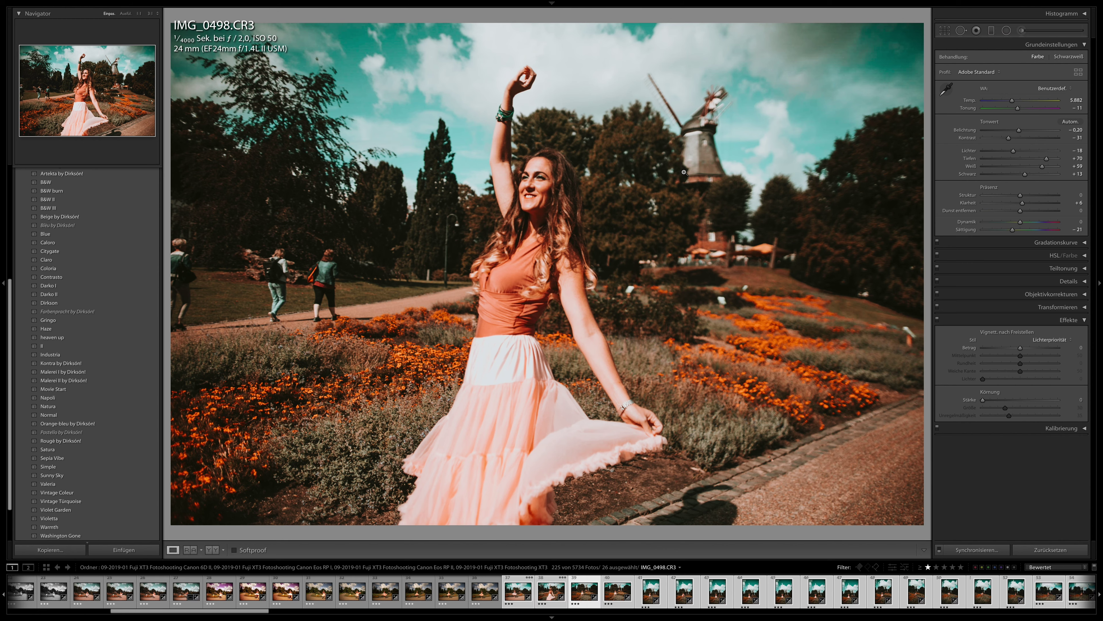
{"action": "key", "text": "Right"}
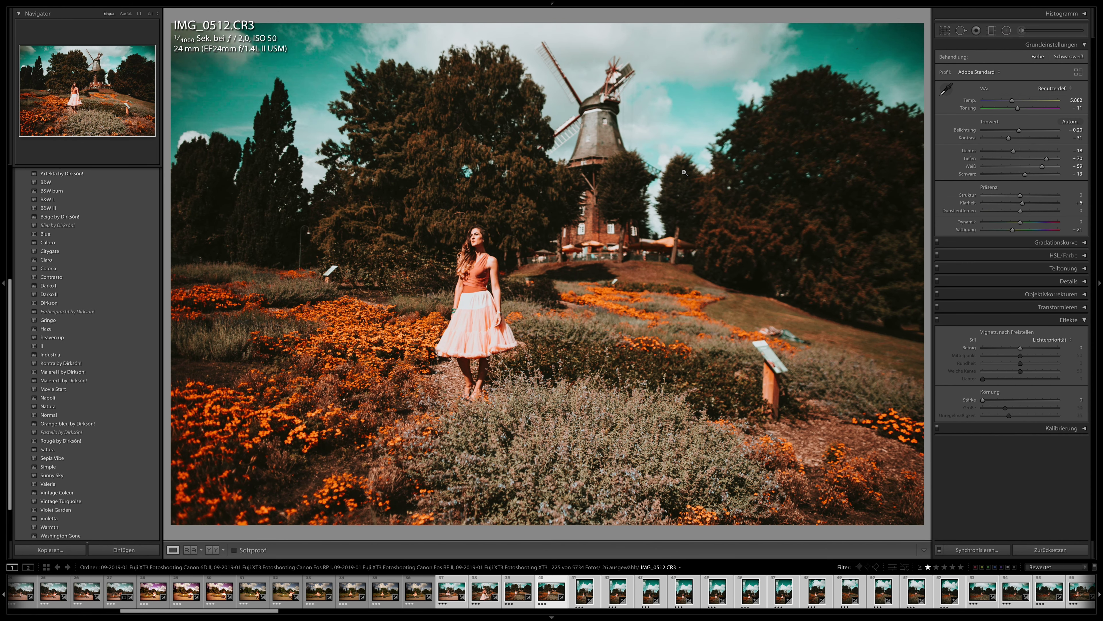
{"action": "key", "text": "Right"}
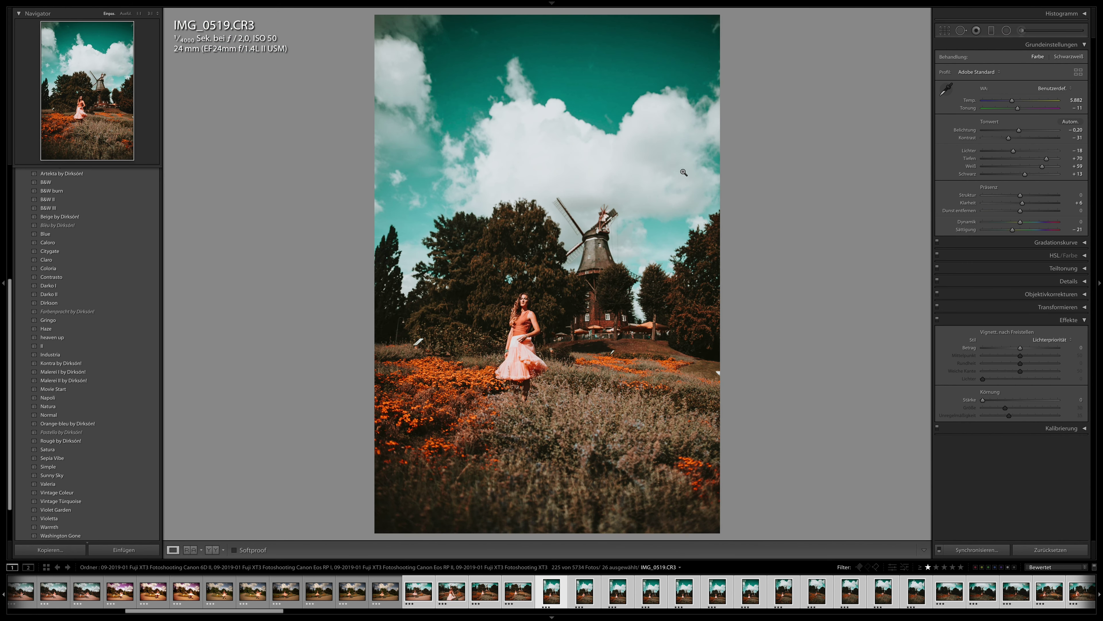
{"action": "key", "text": "Right"}
{"action": "key", "text": "Right"}
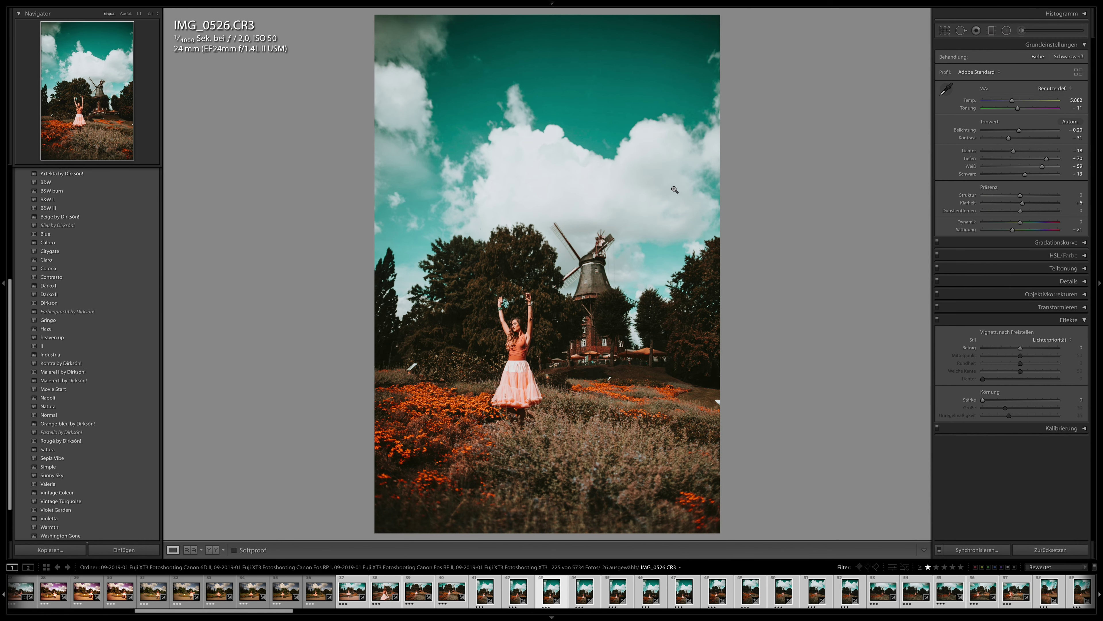
{"action": "key", "text": "Right"}
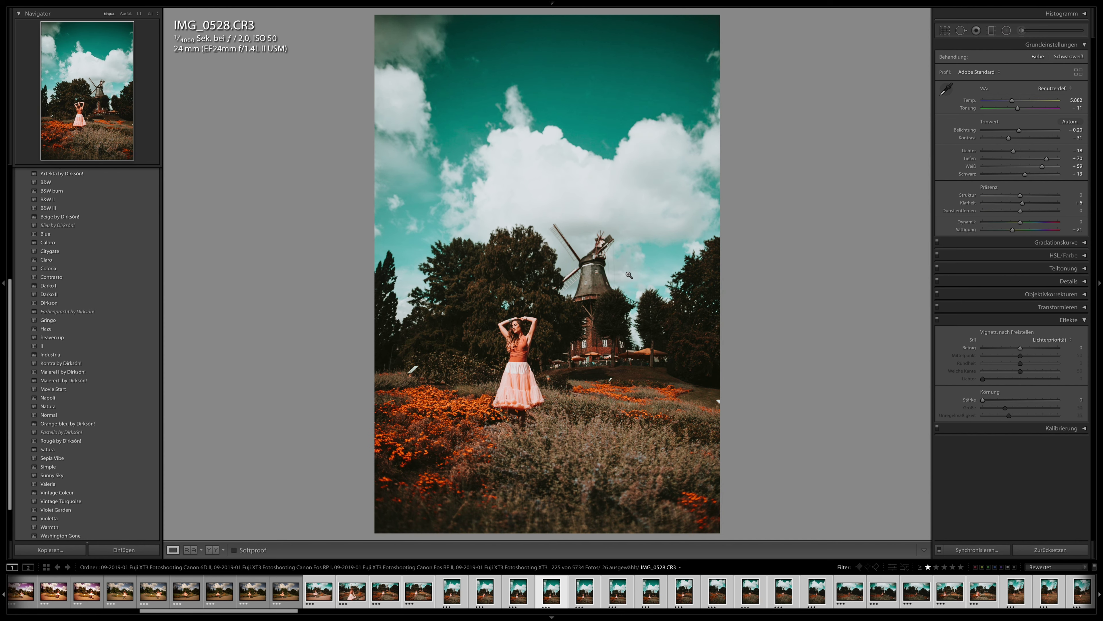
{"action": "key", "text": "Right"}
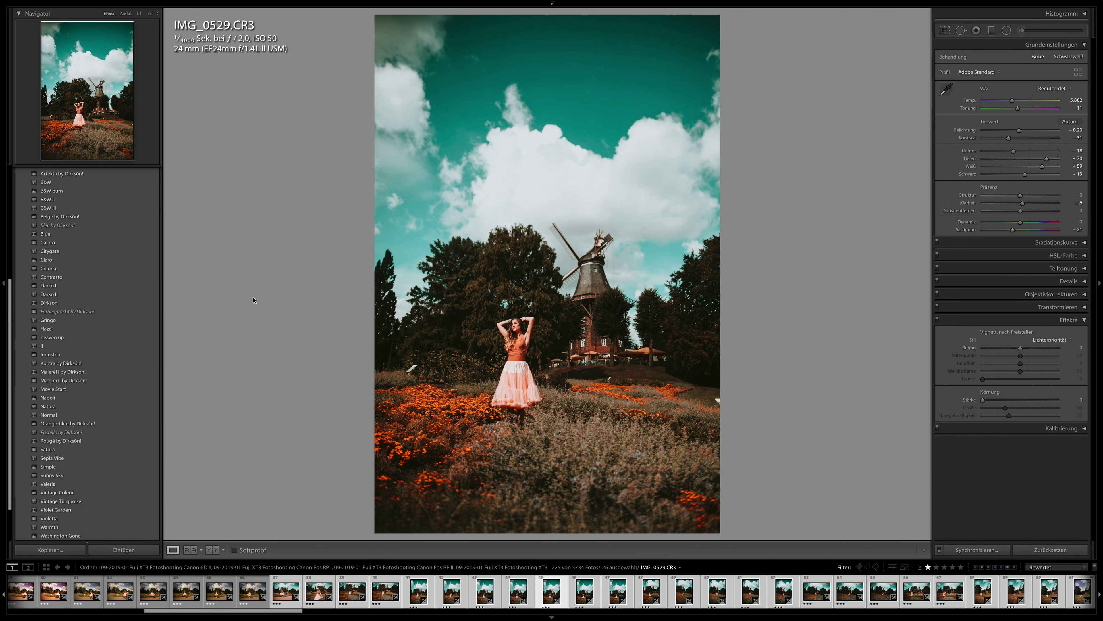
{"action": "left_click", "coordinate": [63, 371]}
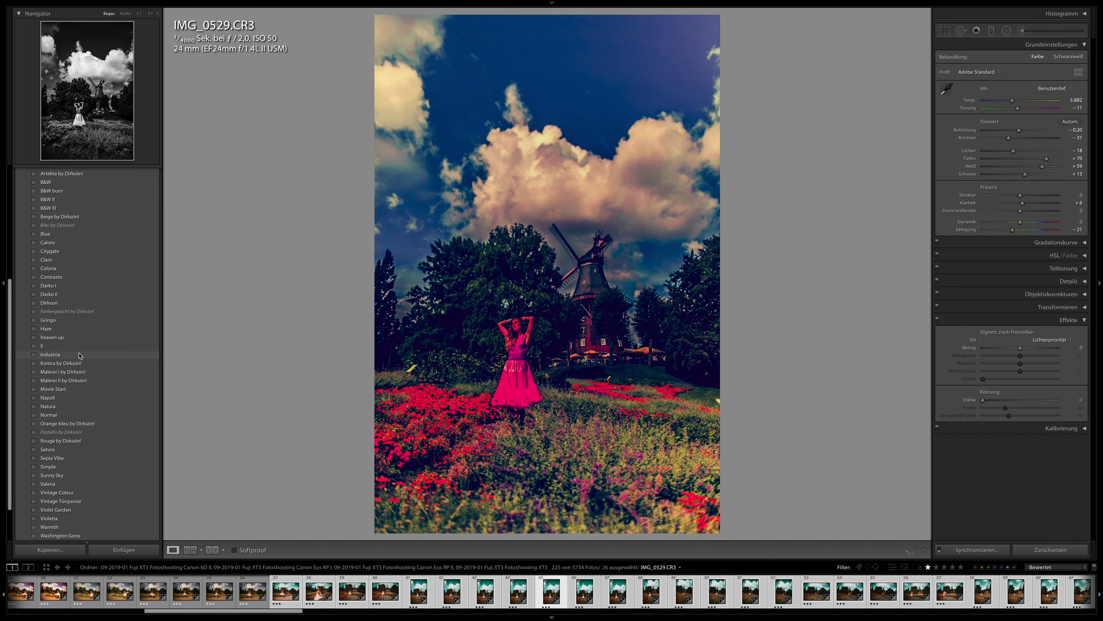
{"action": "left_click", "coordinate": [92, 312]}
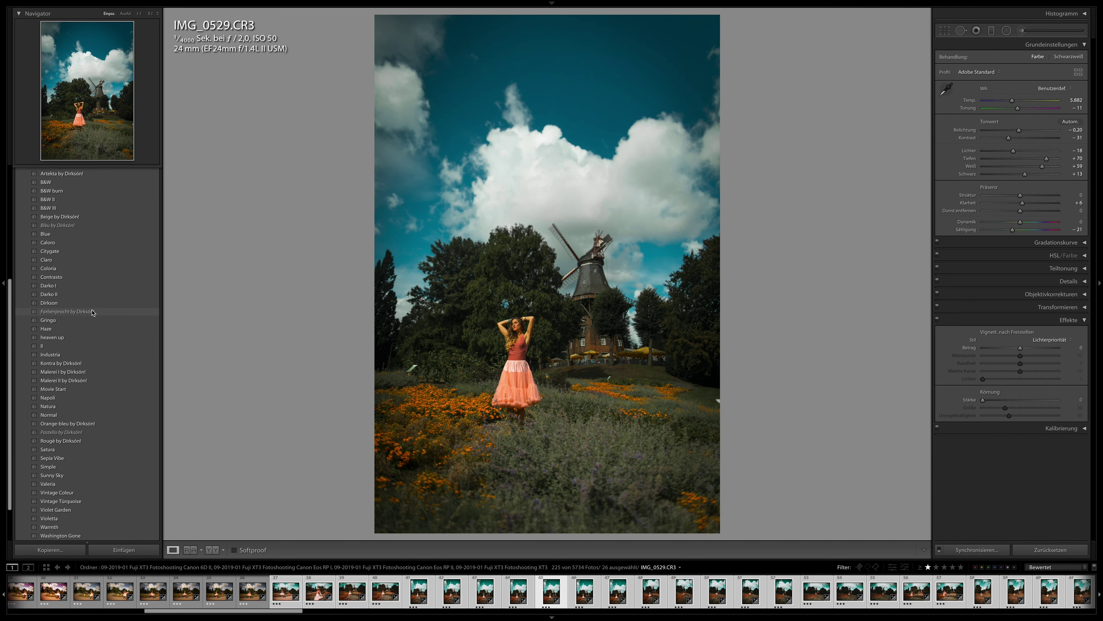
{"action": "left_click", "coordinate": [93, 303]}
{"action": "left_click", "coordinate": [95, 296]}
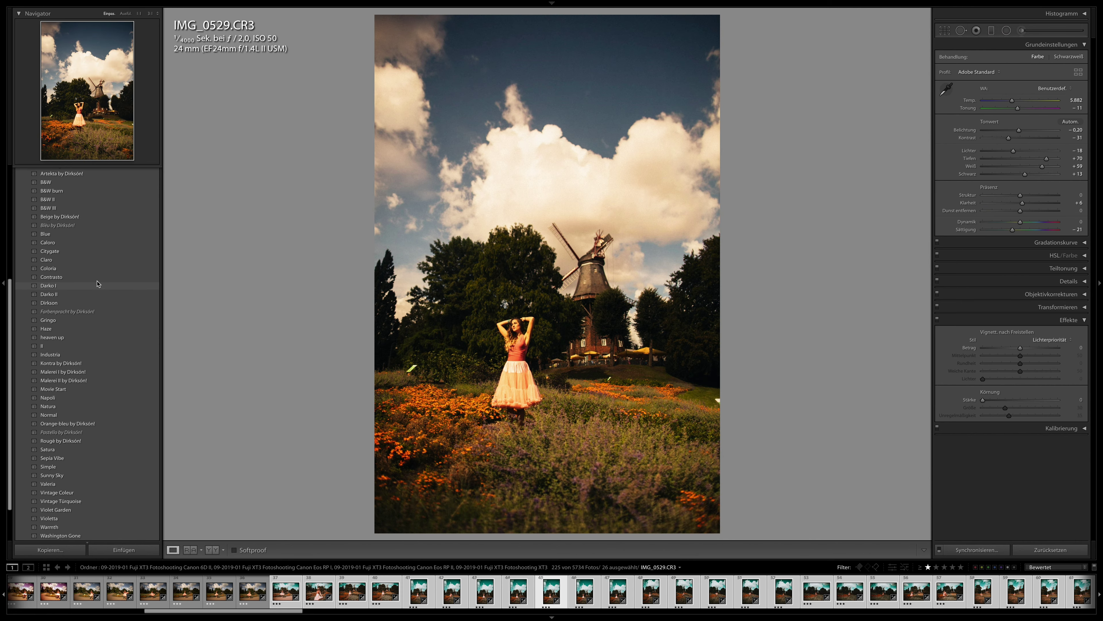
{"action": "left_click", "coordinate": [97, 269]}
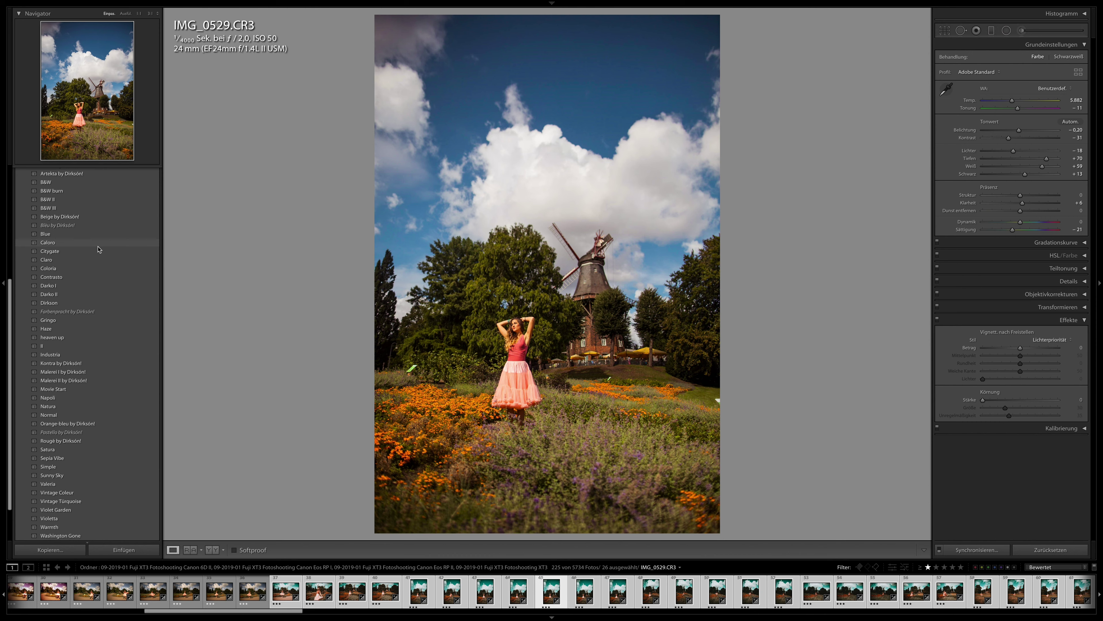
{"action": "left_click", "coordinate": [100, 254]}
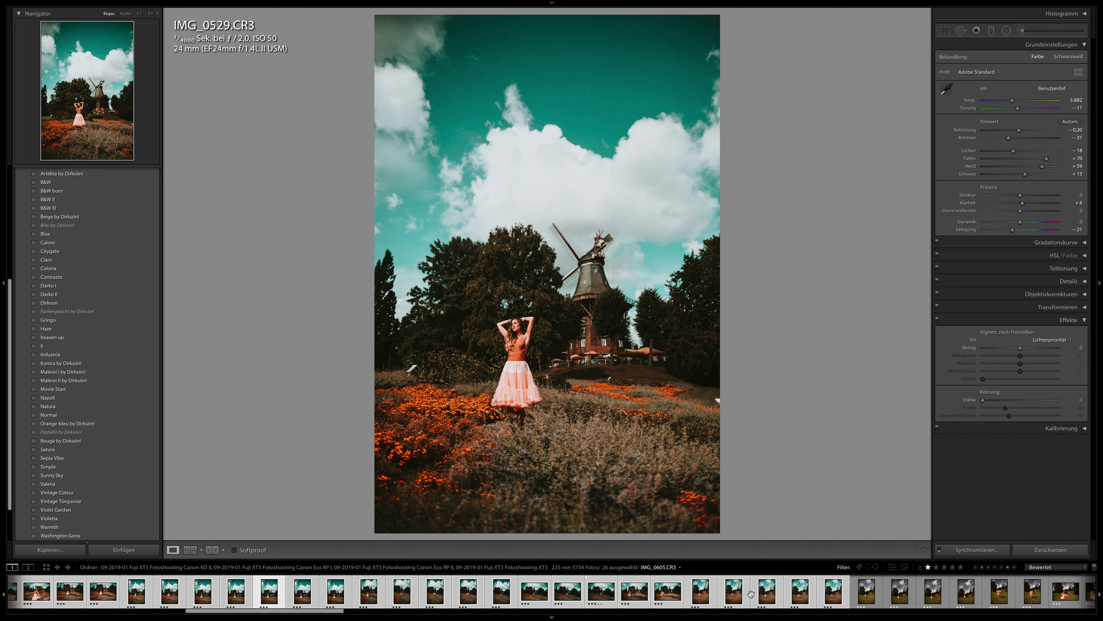
Give the pink-dress park shot IMG_0618 the Citygate preset, comparing it against a reset.
{"action": "left_click", "coordinate": [767, 592]}
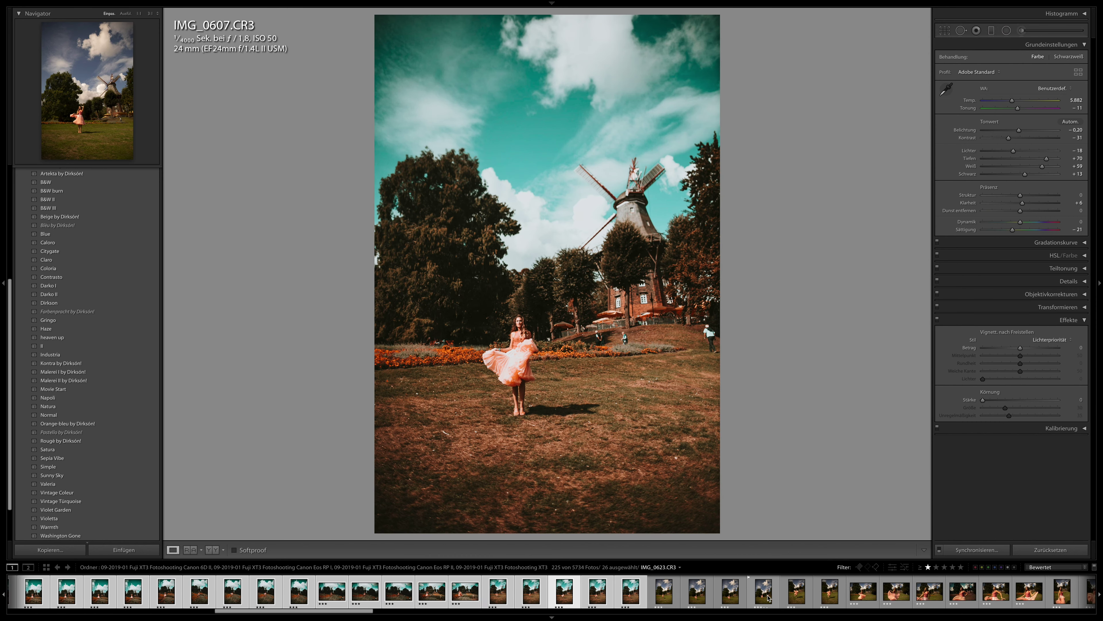
{"action": "left_click", "coordinate": [744, 592]}
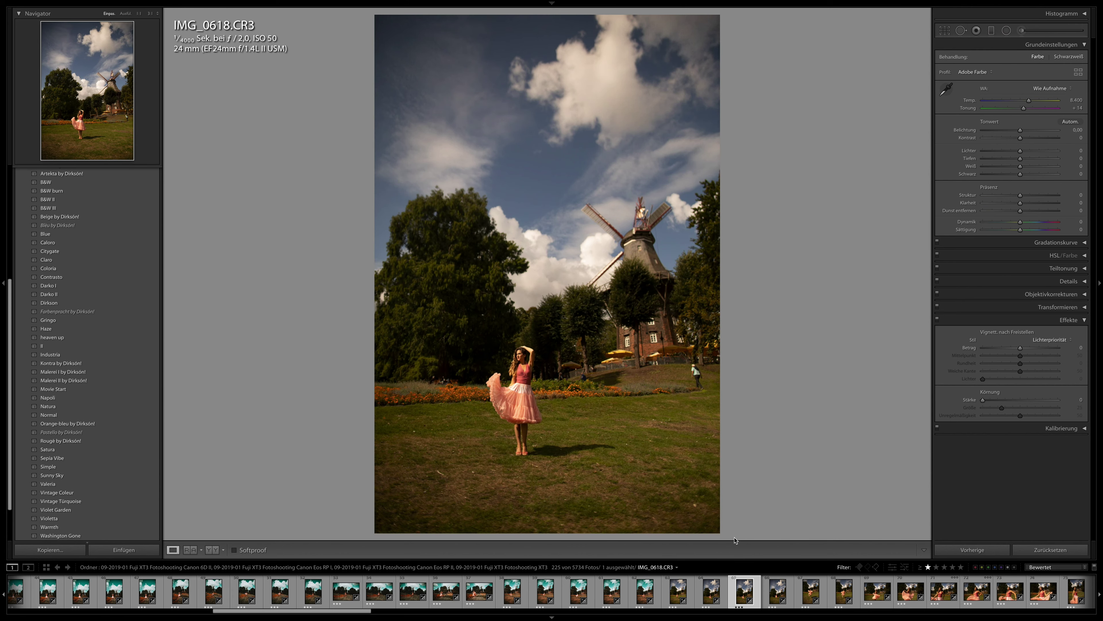
{"action": "left_click", "coordinate": [74, 251]}
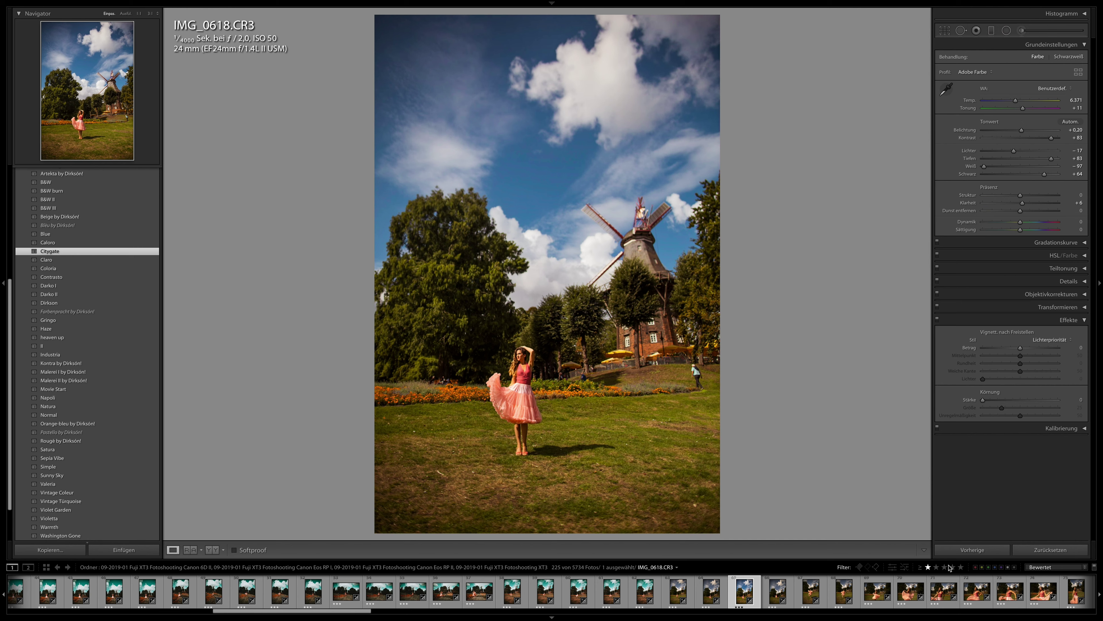
{"action": "left_click", "coordinate": [1036, 550]}
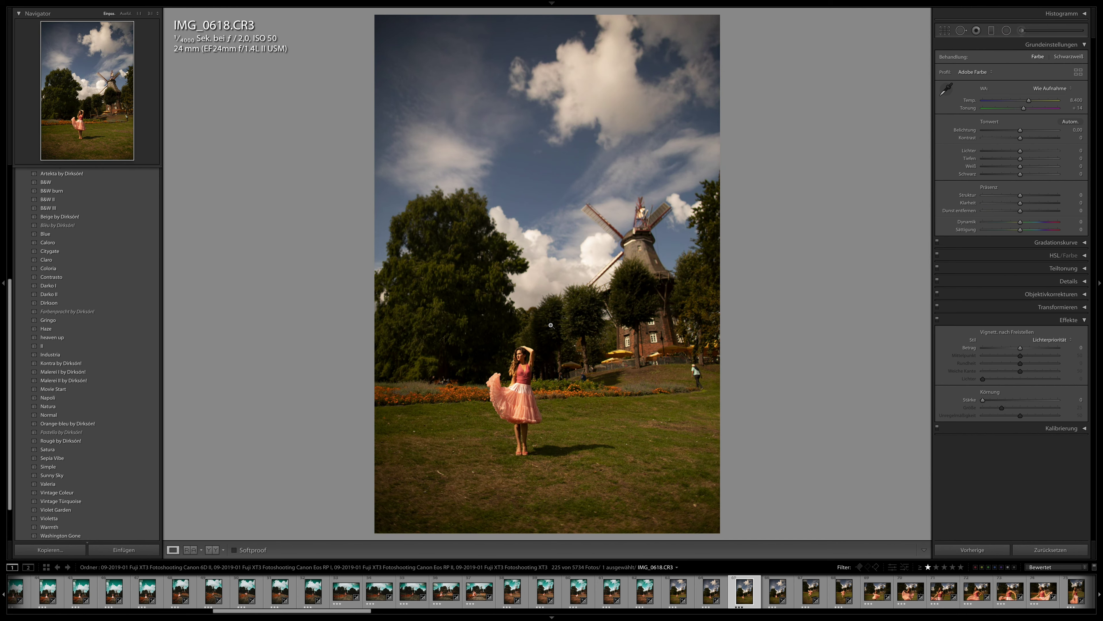
{"action": "left_click", "coordinate": [94, 251]}
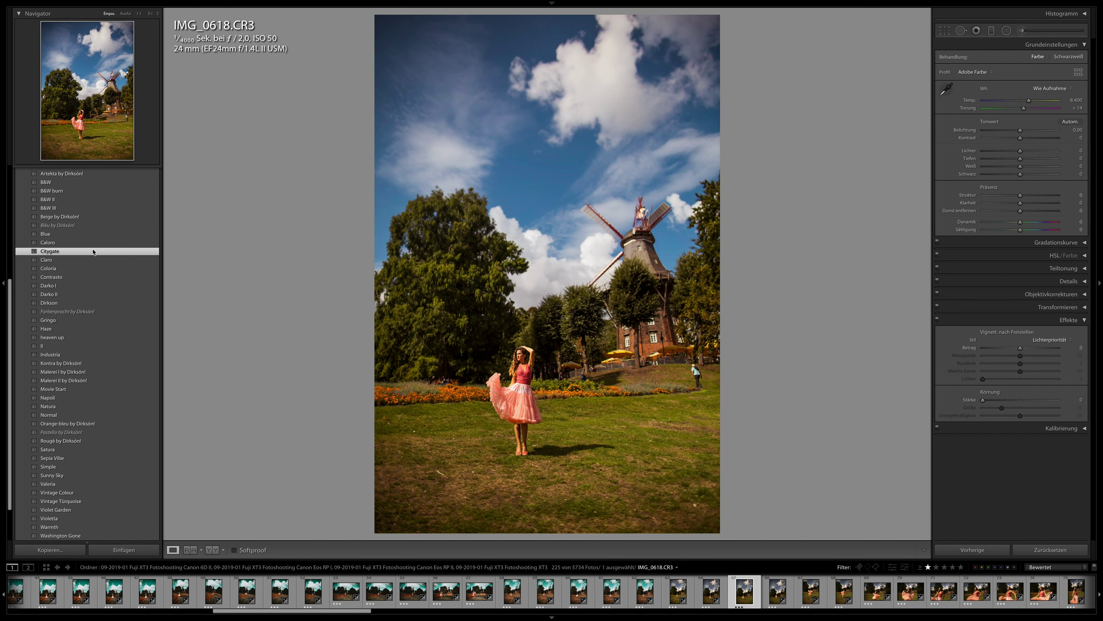
Select the 14-photo batch from IMG_0618 and check the synced look on IMG_0623.
{"action": "scroll", "coordinate": [890, 594], "scroll_direction": "down", "scroll_amount": 5}
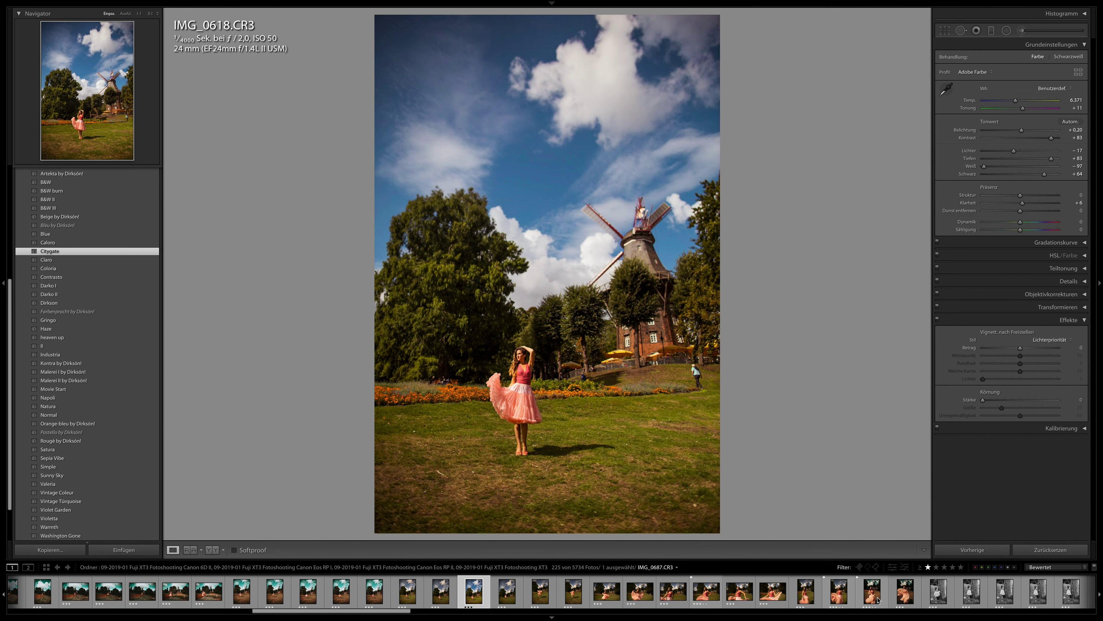
{"action": "left_click", "coordinate": [913, 599], "text": "shift"}
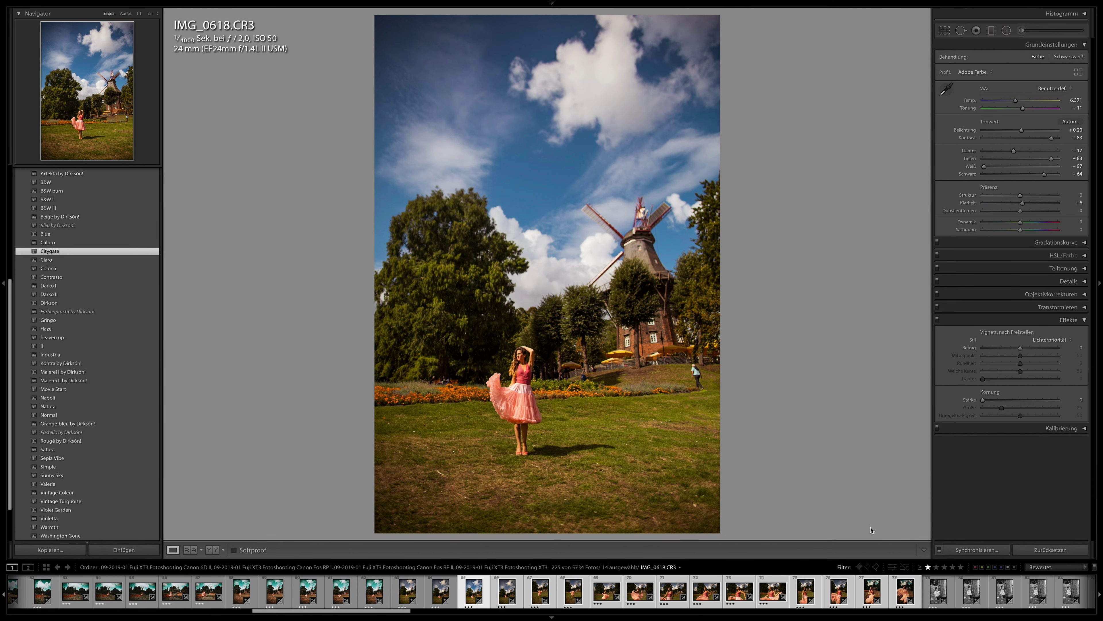
{"action": "key", "text": "Right"}
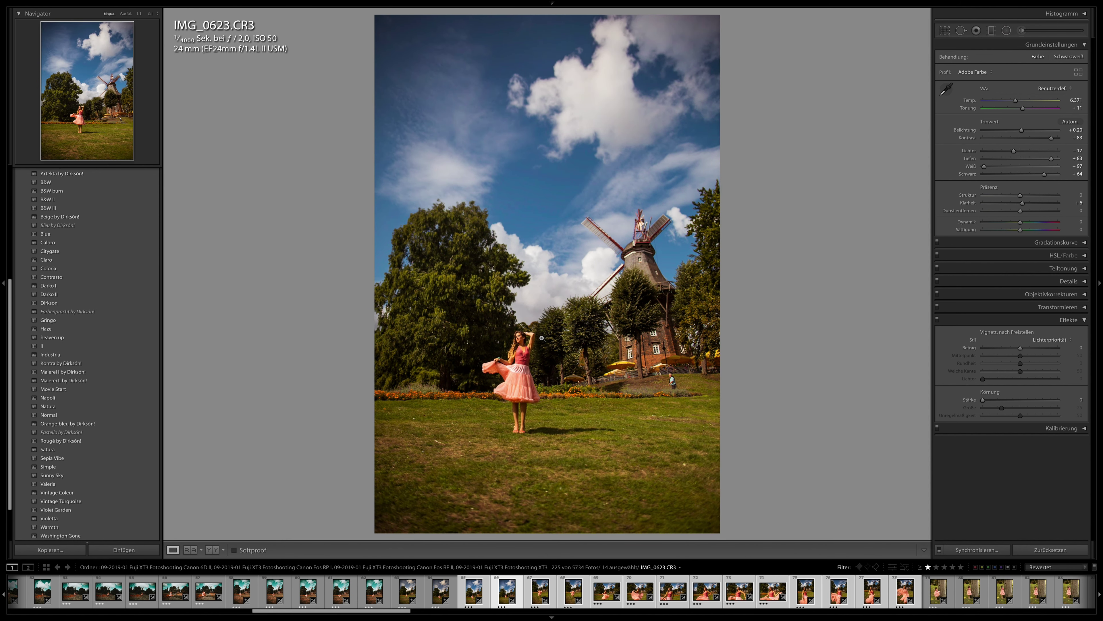
Move through the batch to close-up IMG_0665 and apply the heaven up preset.
{"action": "key", "text": "Right"}
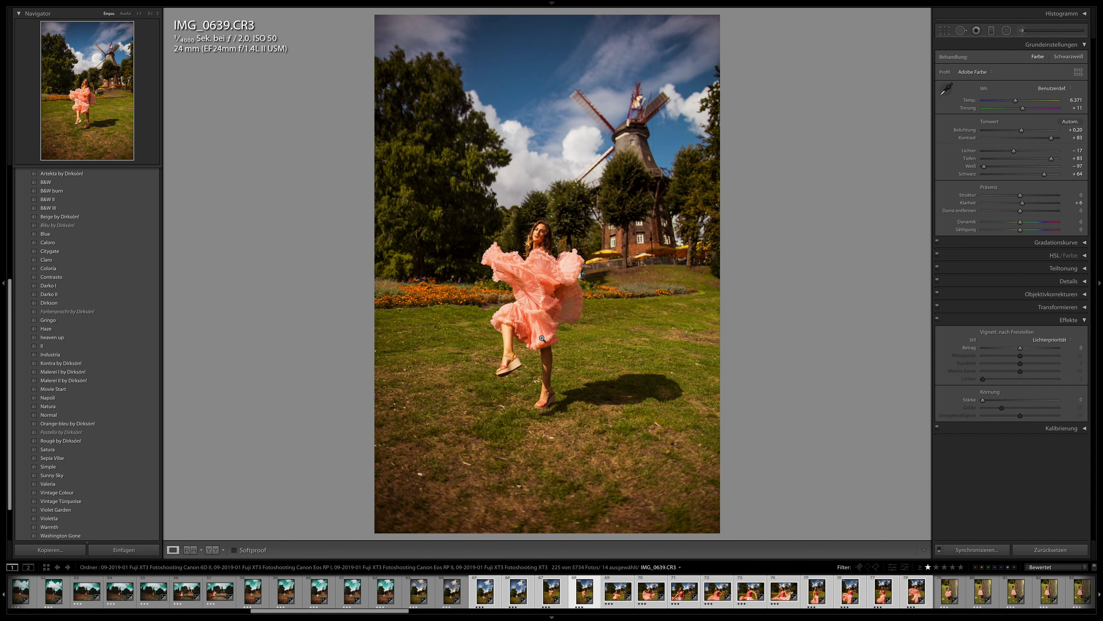
{"action": "key", "text": "Right"}
{"action": "key", "text": "Right"}
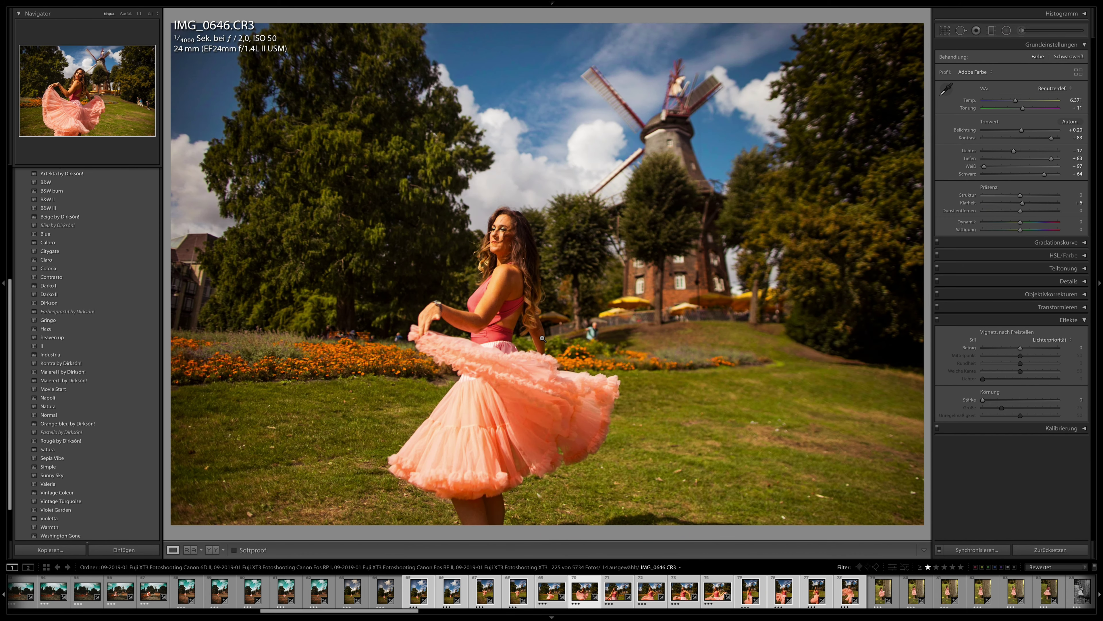
{"action": "key", "text": "Right"}
{"action": "key", "text": "Right"}
{"action": "key", "text": "Right"}
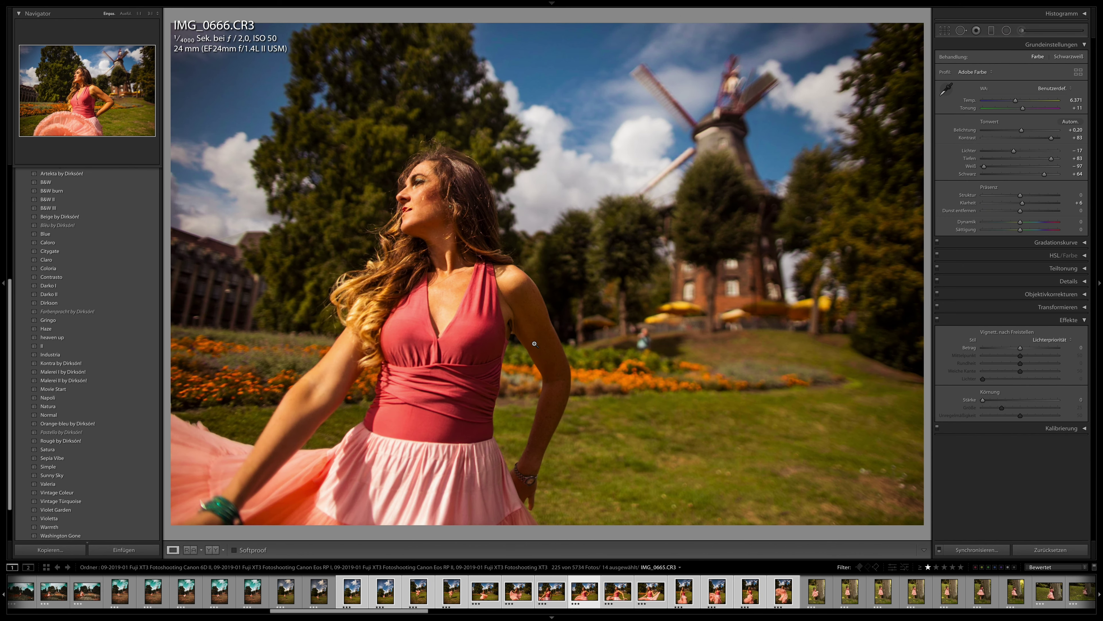
{"action": "key", "text": "Left"}
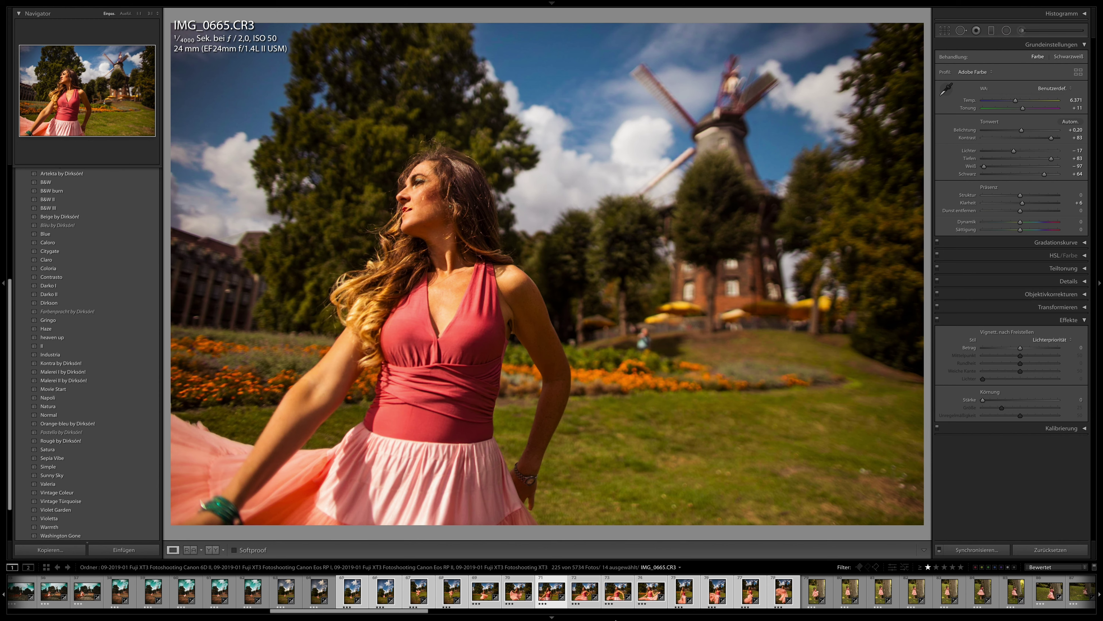
{"action": "left_click", "coordinate": [88, 338]}
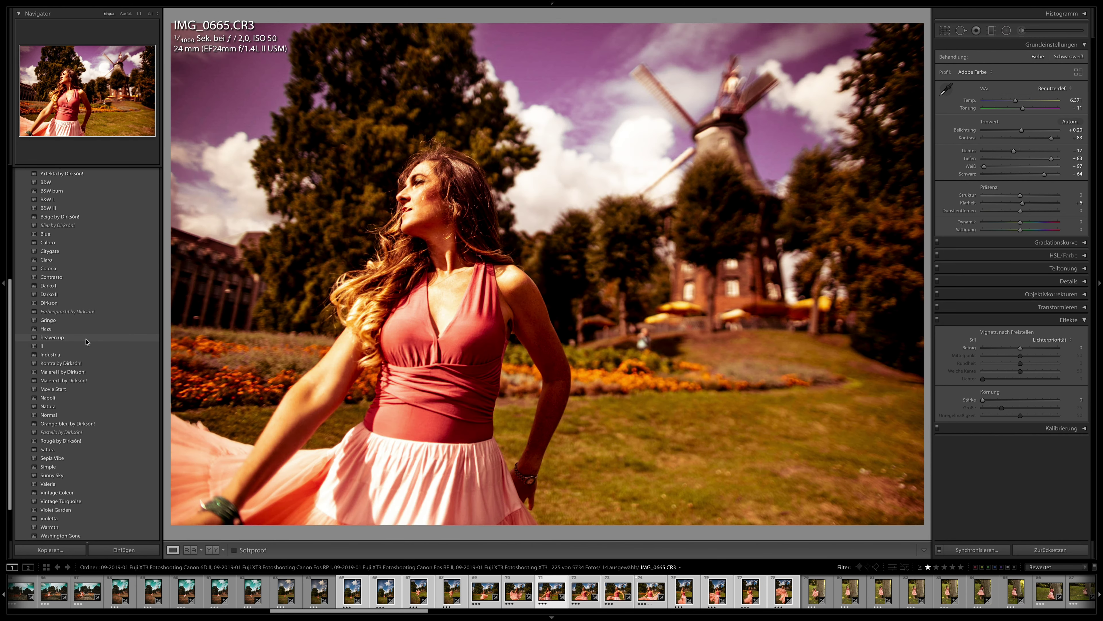
{"action": "left_click", "coordinate": [87, 339]}
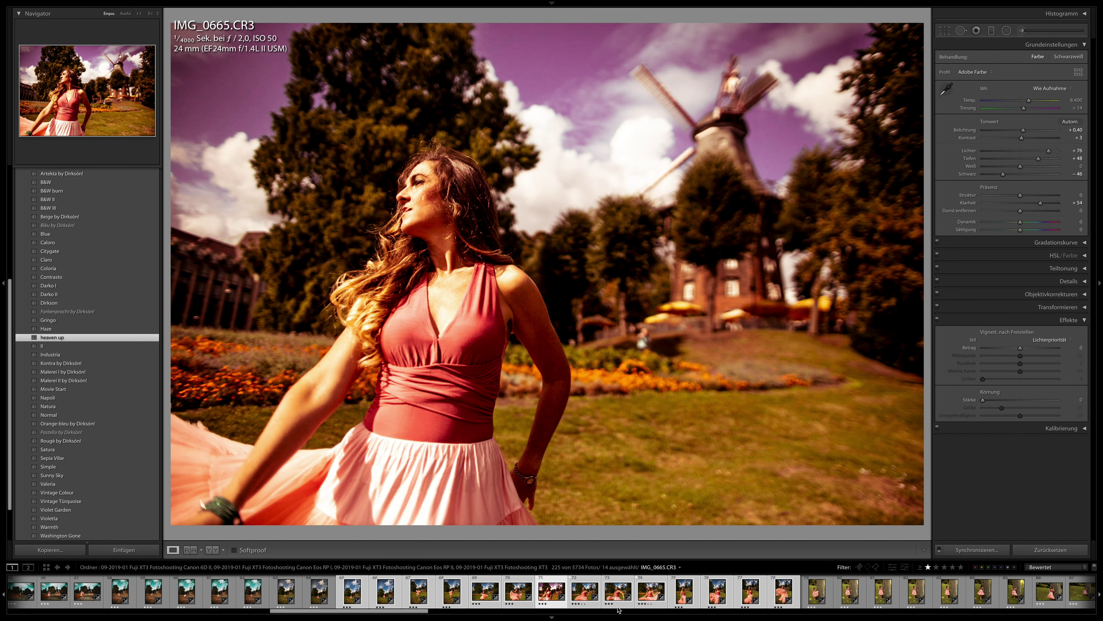
Open the tree-trunk portrait IMG_0758 from further along the filmstrip.
{"action": "scroll", "coordinate": [561, 592], "scroll_direction": "down", "scroll_amount": 3}
{"action": "scroll", "coordinate": [560, 592], "scroll_direction": "down", "scroll_amount": 3}
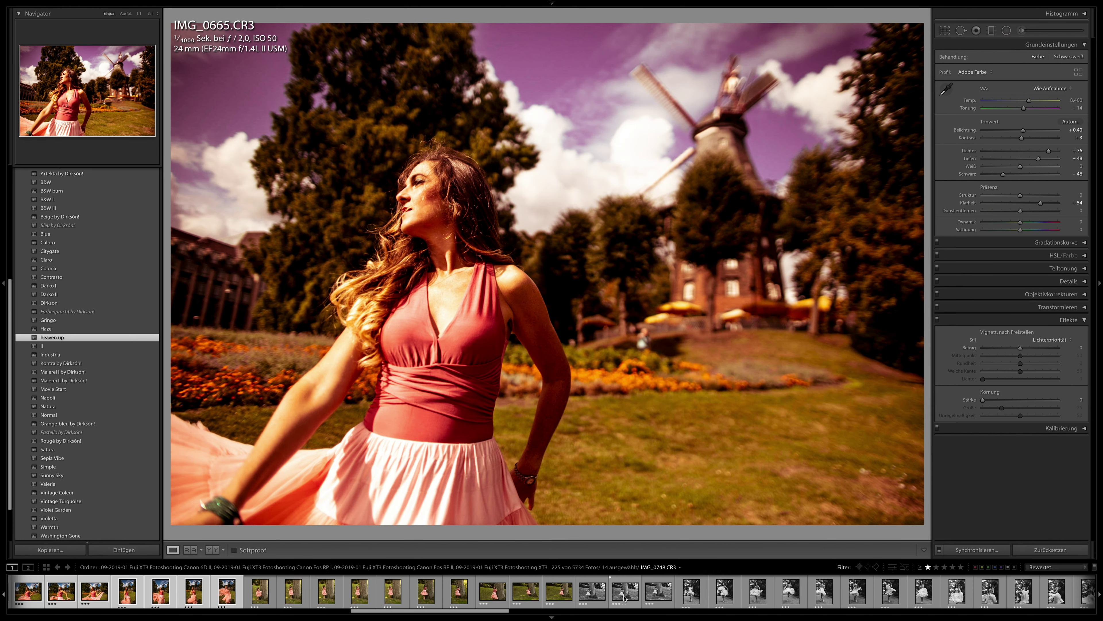
{"action": "left_click", "coordinate": [559, 591]}
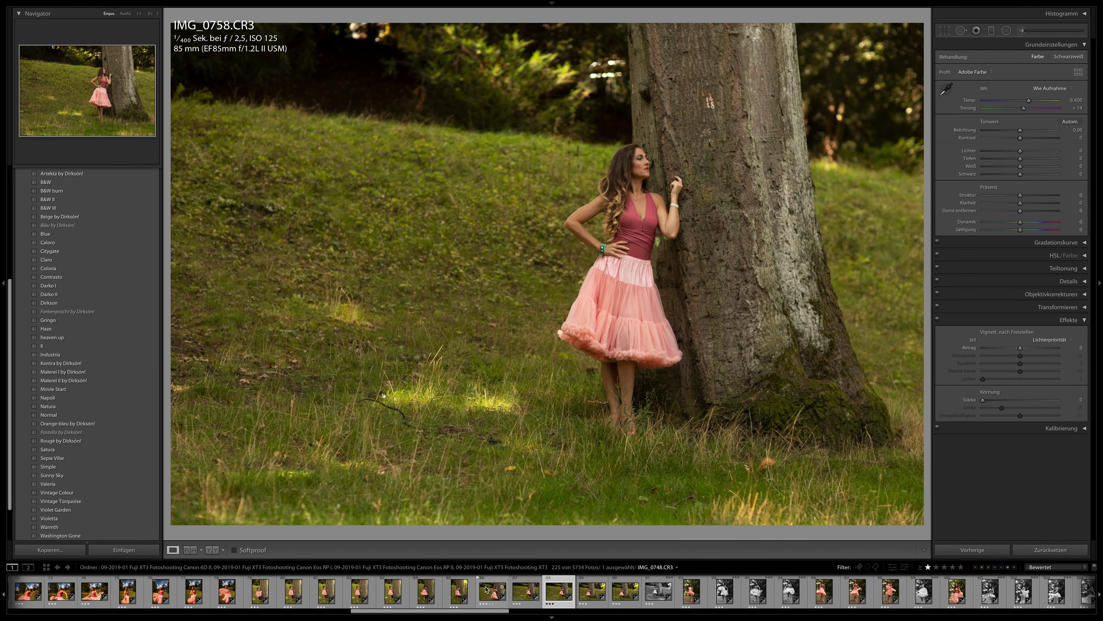
Give IMG_0767 the Blue preset and warm its temperature to 7427.
{"action": "left_click", "coordinate": [485, 591]}
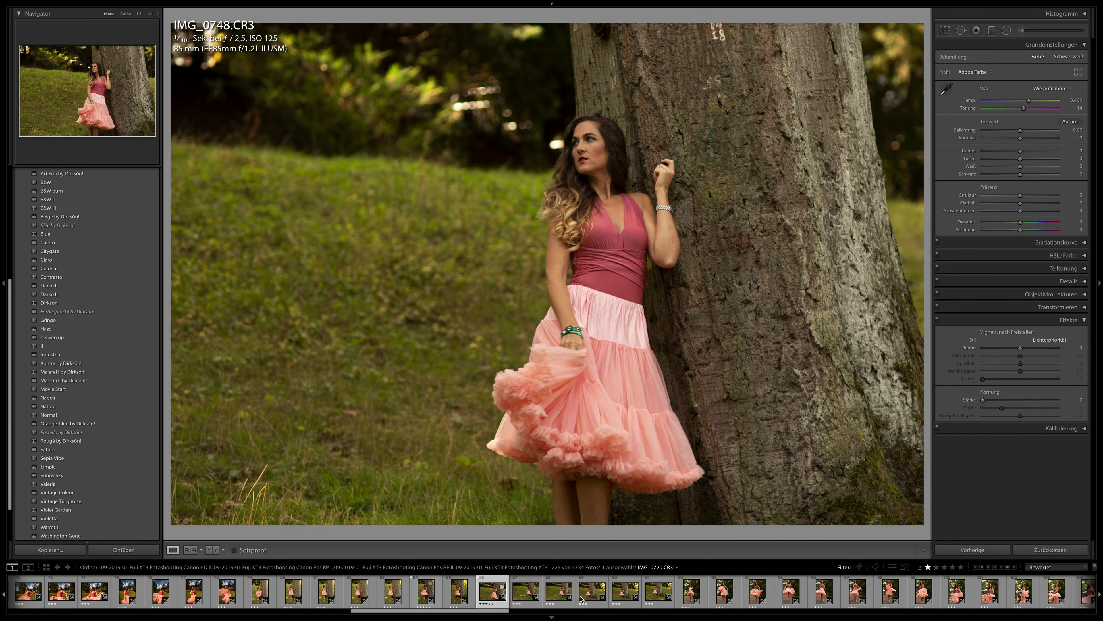
{"action": "left_click", "coordinate": [626, 591]}
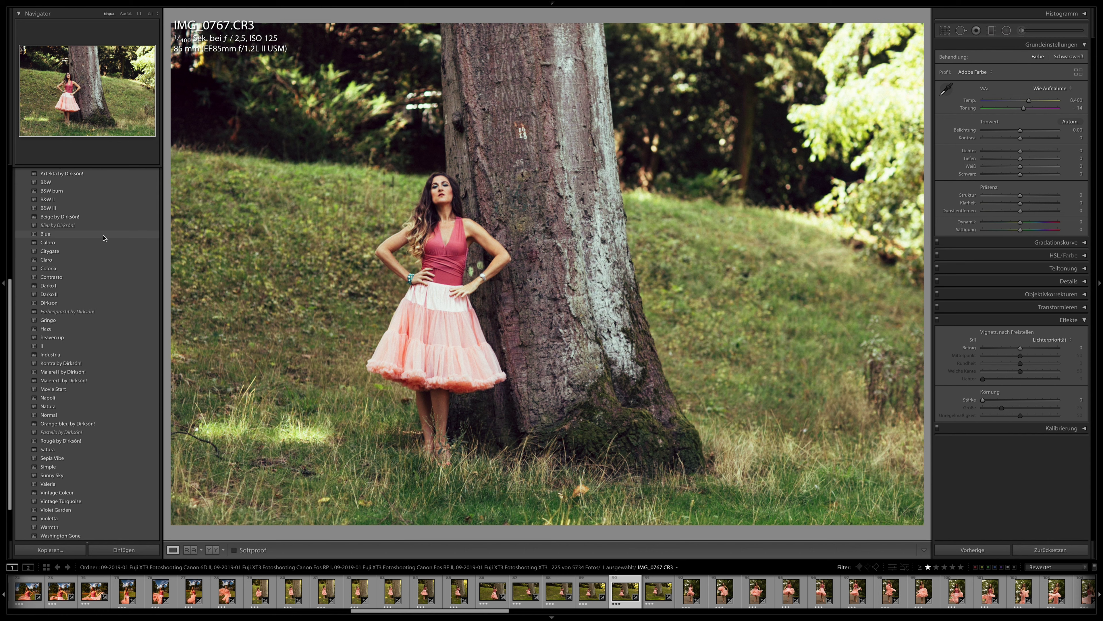
{"action": "left_click", "coordinate": [104, 237]}
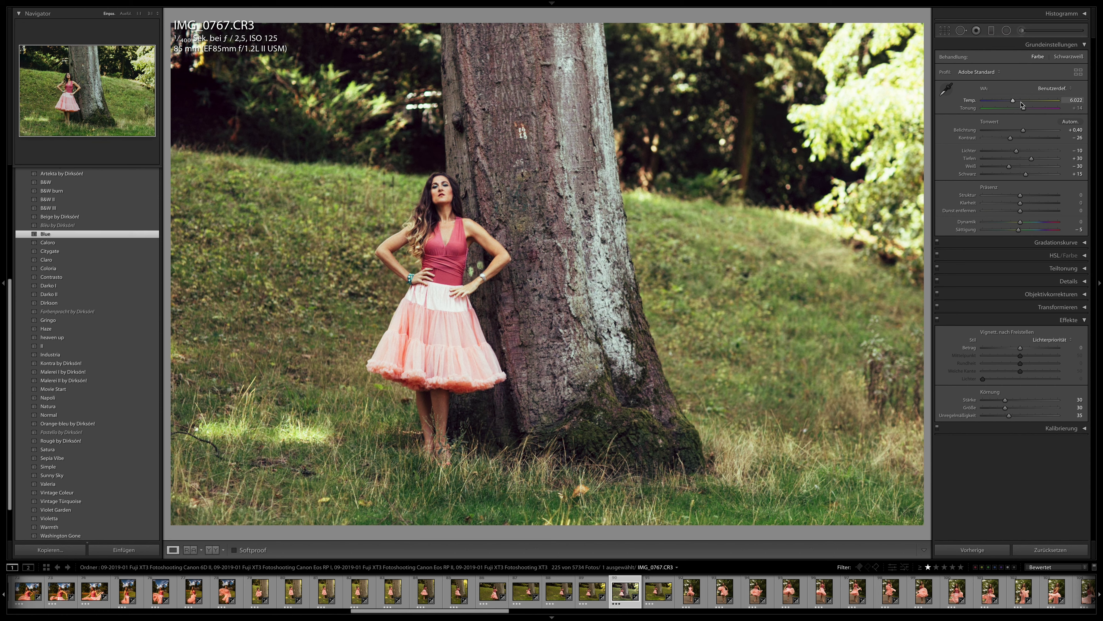
{"action": "left_click_drag", "start_coordinate": [1021, 103], "coordinate": [1023, 100]}
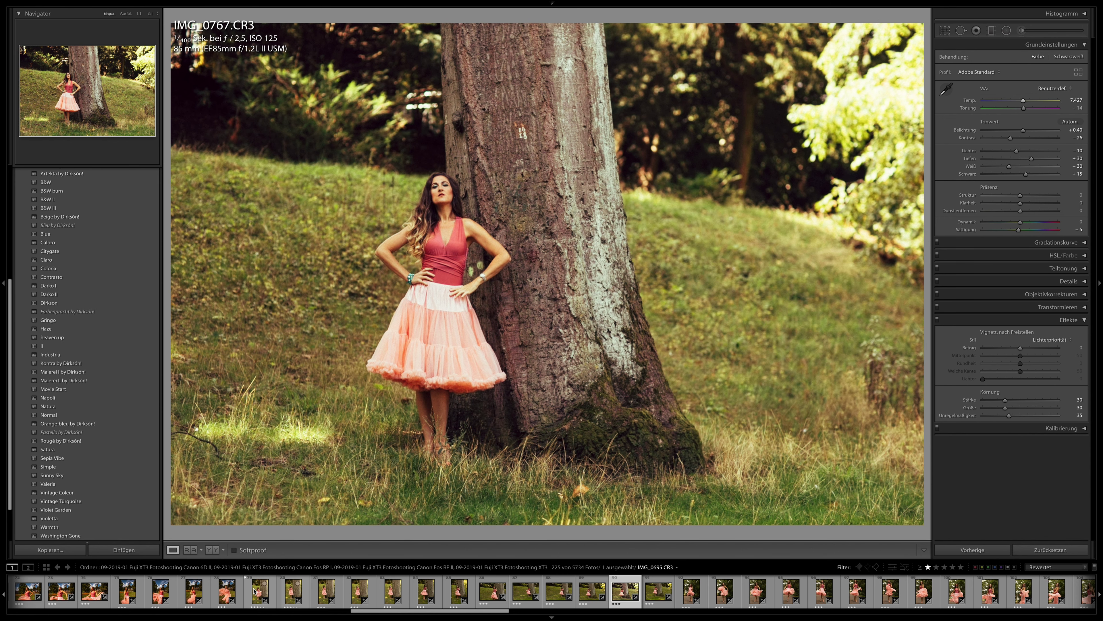
Sync IMG_0767's settings across all 12 pink-dress tree photos.
{"action": "left_click", "coordinate": [262, 593], "text": "shift"}
{"action": "left_click", "coordinate": [978, 550]}
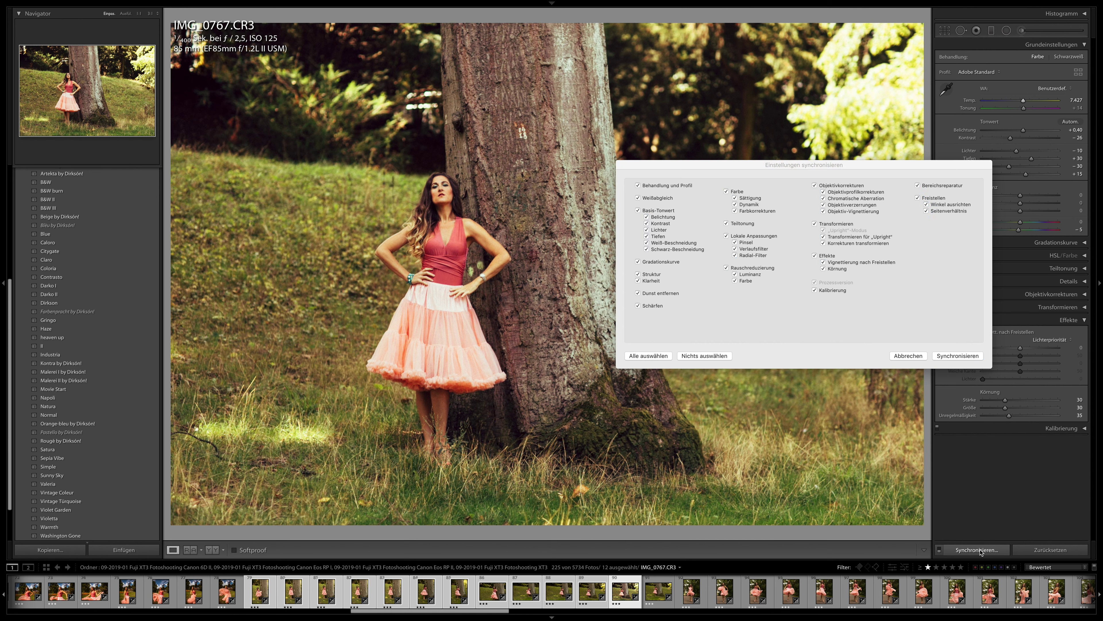
{"action": "key", "text": "Return"}
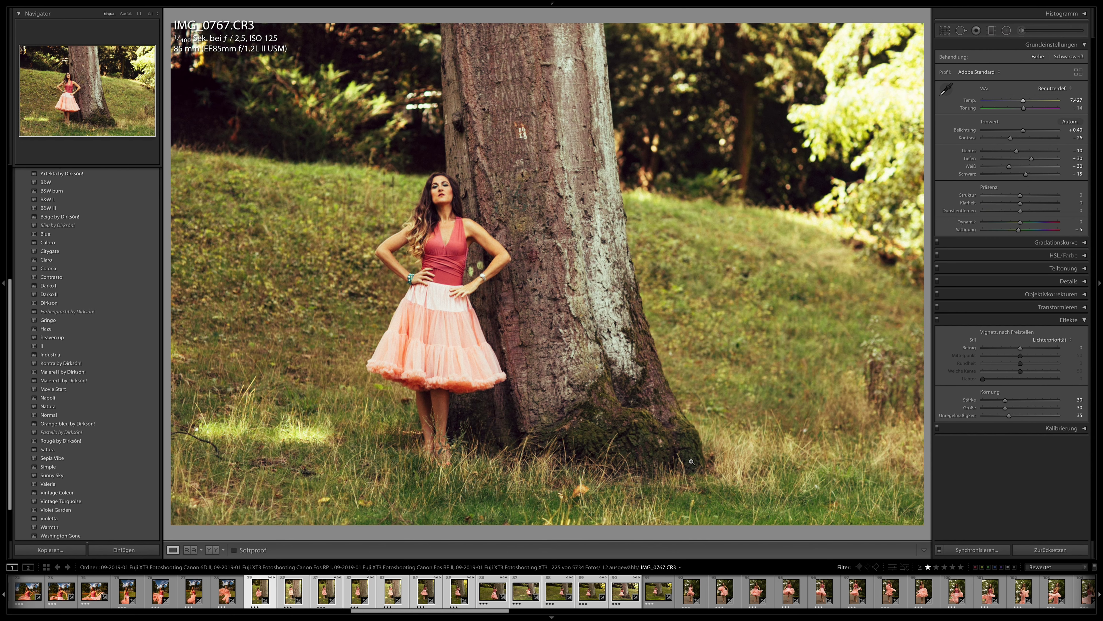
Review four synced tree photos and reset IMG_0738 to its unedited original.
{"action": "key", "text": "Right"}
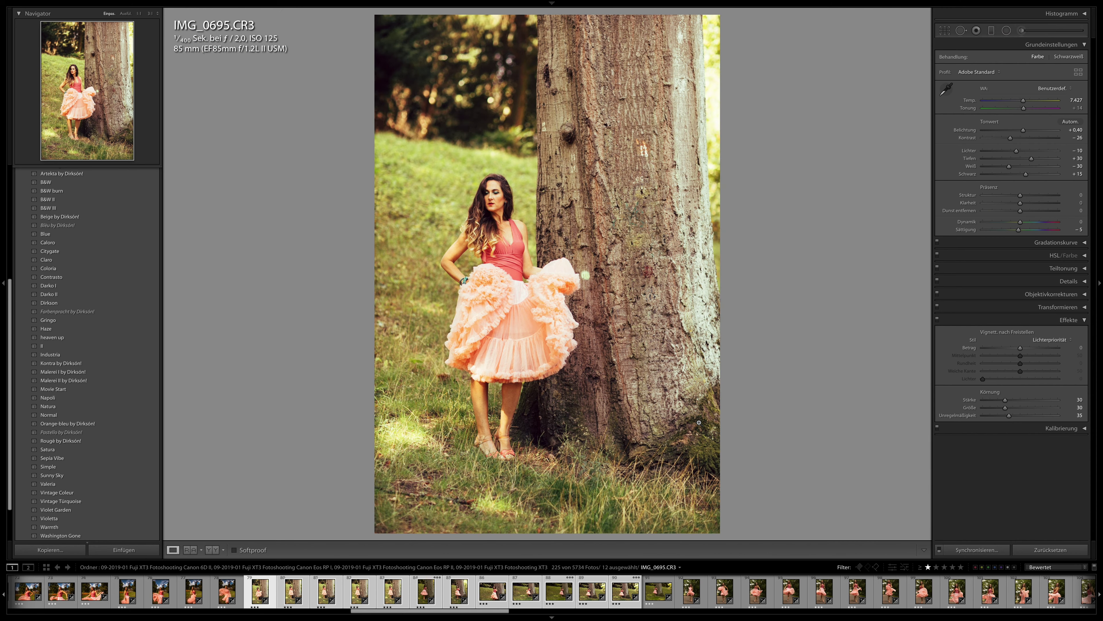
{"action": "key", "text": "Right"}
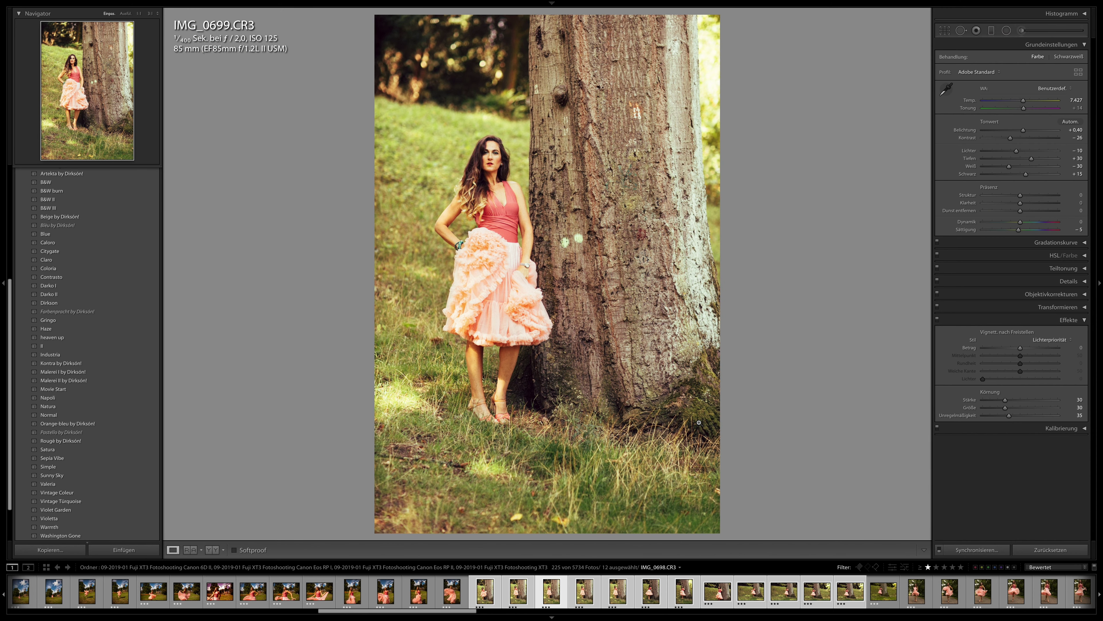
{"action": "key", "text": "Right"}
{"action": "key", "text": "Right"}
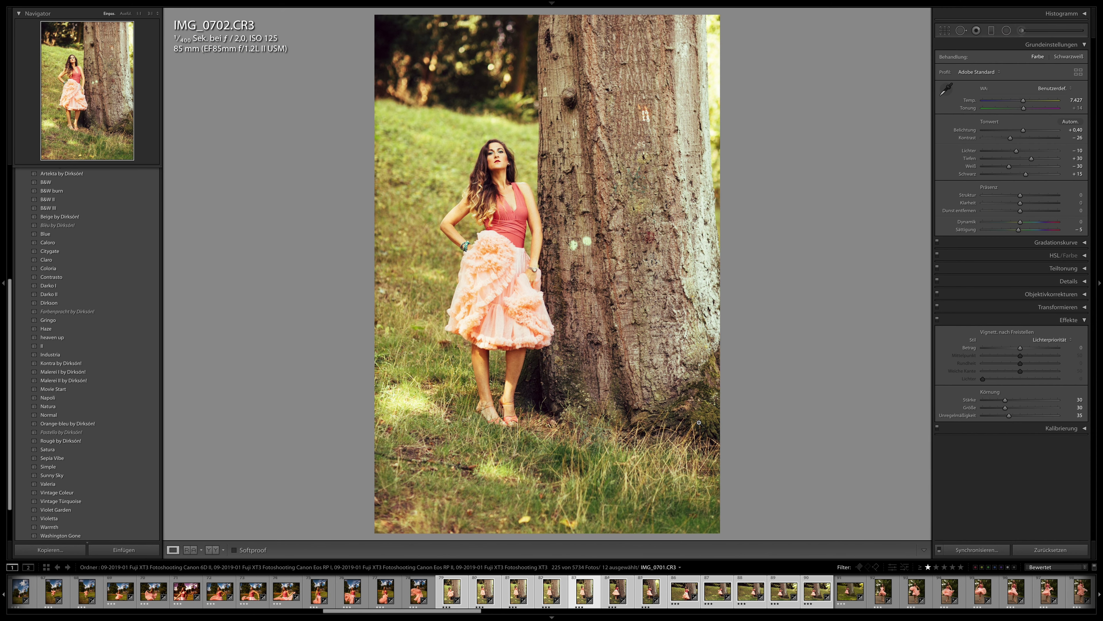
{"action": "key", "text": "Right"}
{"action": "key", "text": "Right"}
{"action": "key", "text": "Right"}
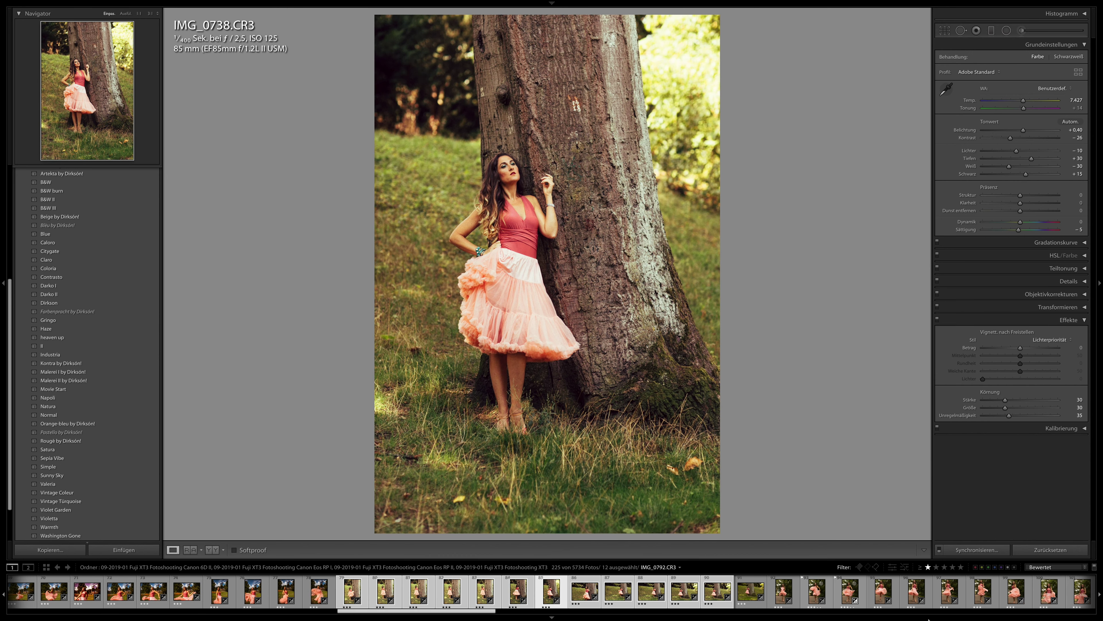
{"action": "left_click", "coordinate": [1054, 551]}
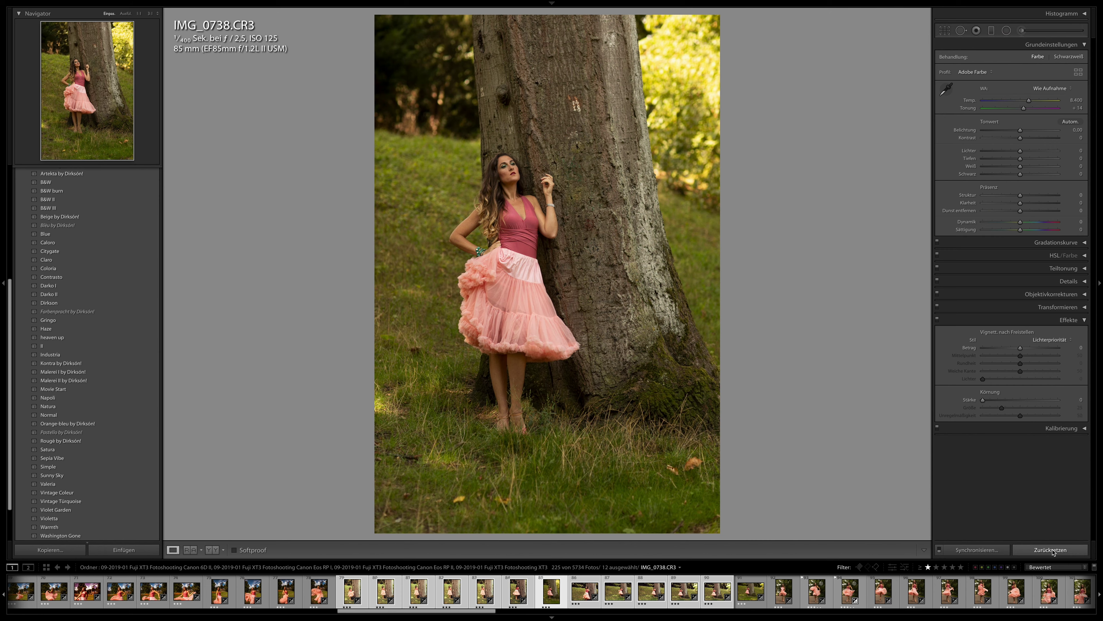
Step forward past the tree batch to the twirling-dress path shot IMG_0789.
{"action": "key", "text": "Right"}
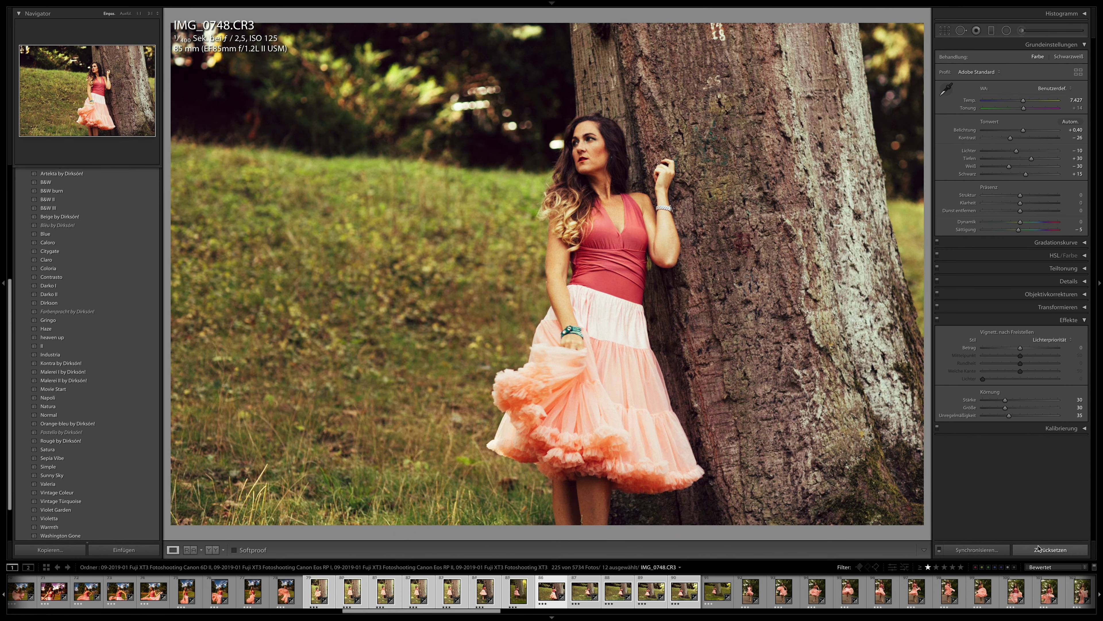
{"action": "key", "text": "Right"}
{"action": "key", "text": "Right"}
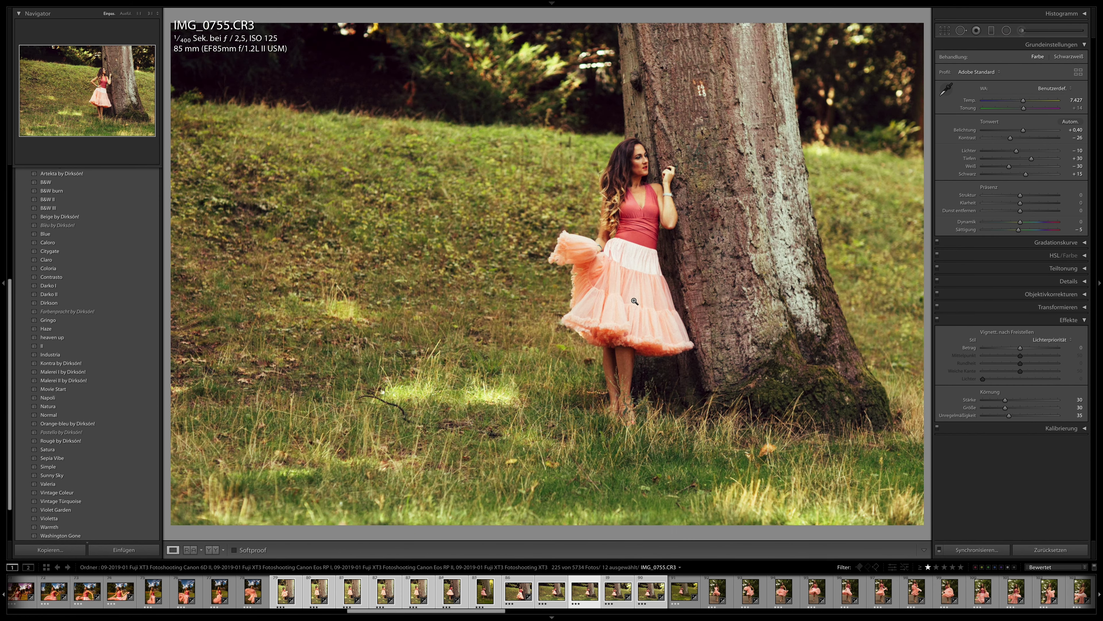
{"action": "key", "text": "Right"}
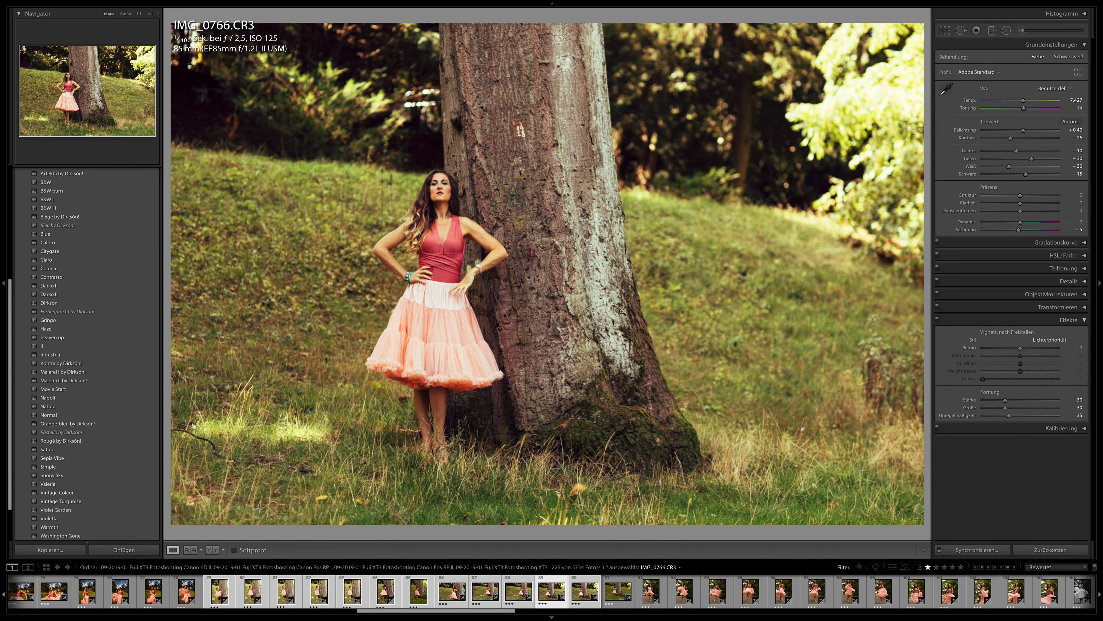
{"action": "key", "text": "Right"}
{"action": "key", "text": "Right"}
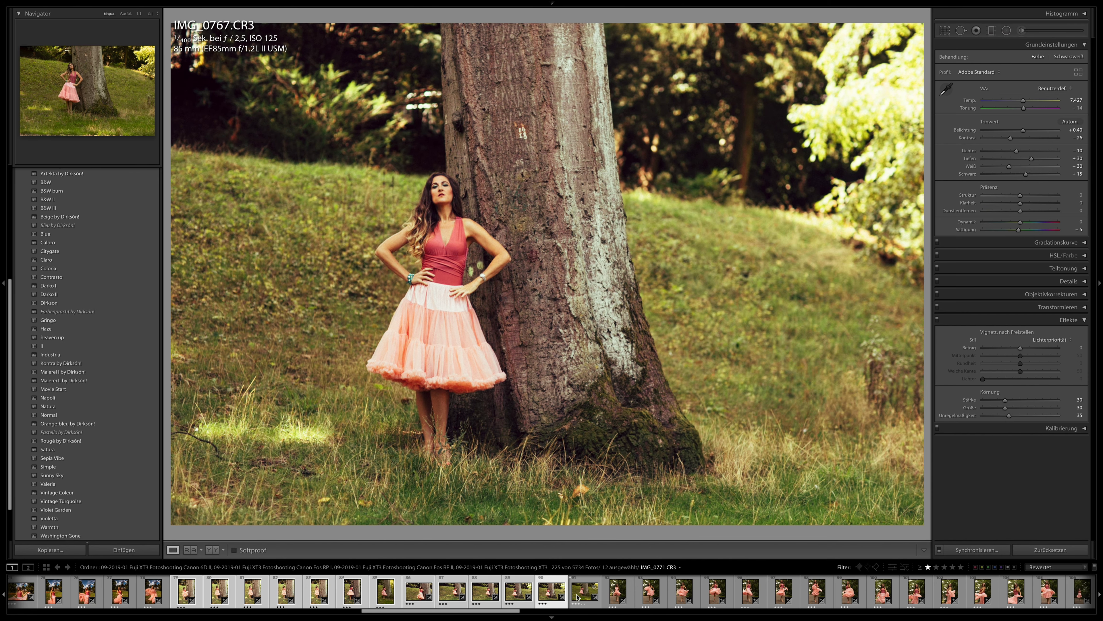
{"action": "key", "text": "Right"}
{"action": "key", "text": "Right"}
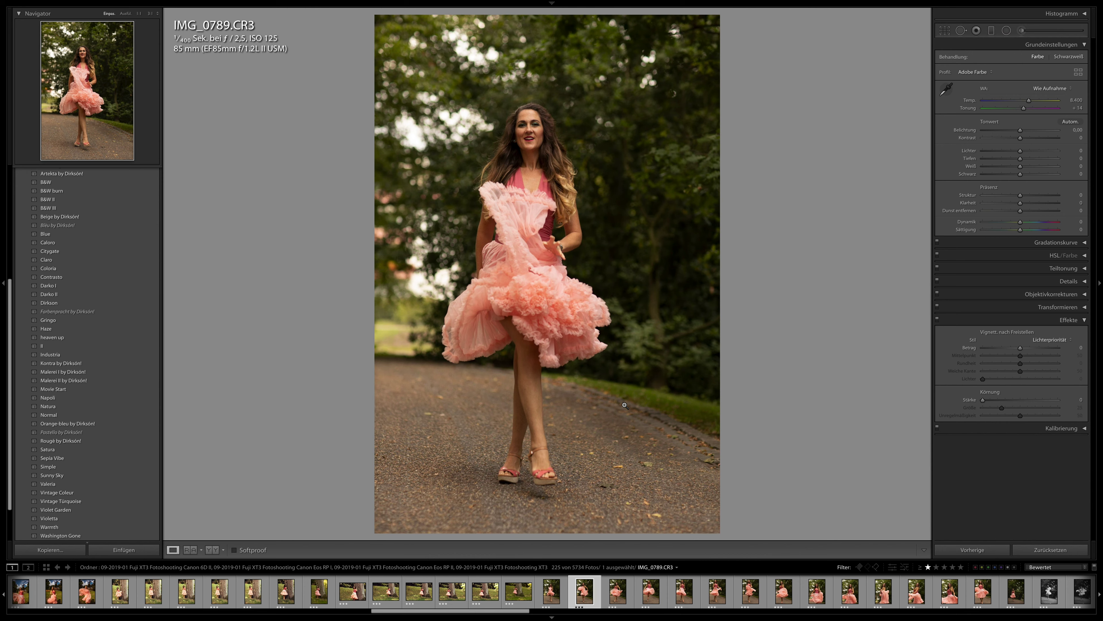
{"action": "key", "text": "Right"}
{"action": "key", "text": "Right"}
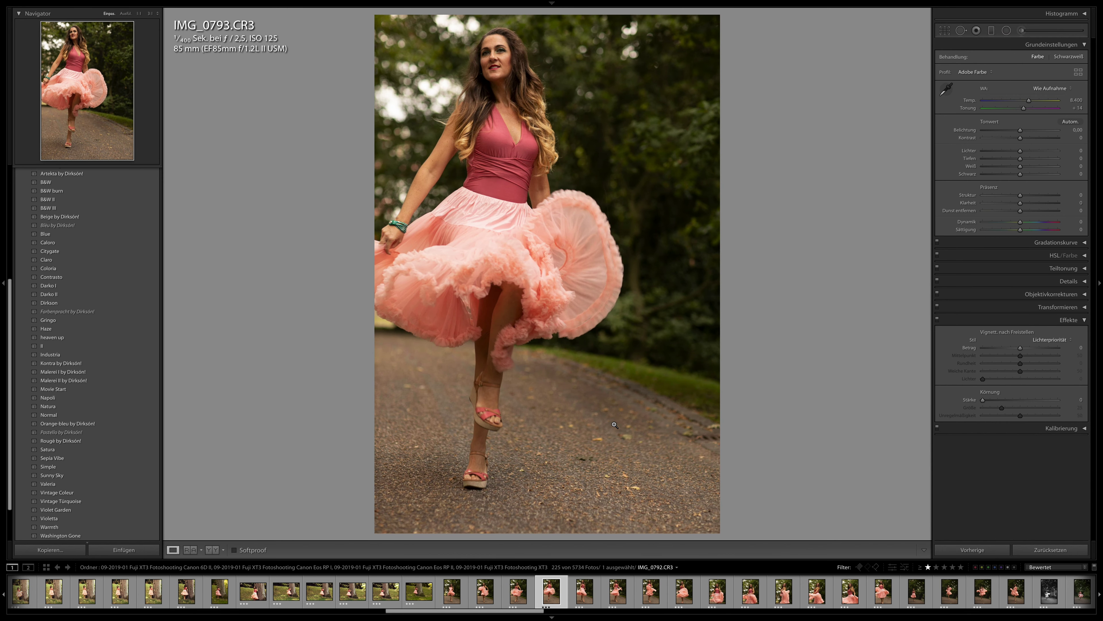
Apply the Dirkson preset to IMG_0793 and sync it across 11 path photos.
{"action": "left_click", "coordinate": [95, 304]}
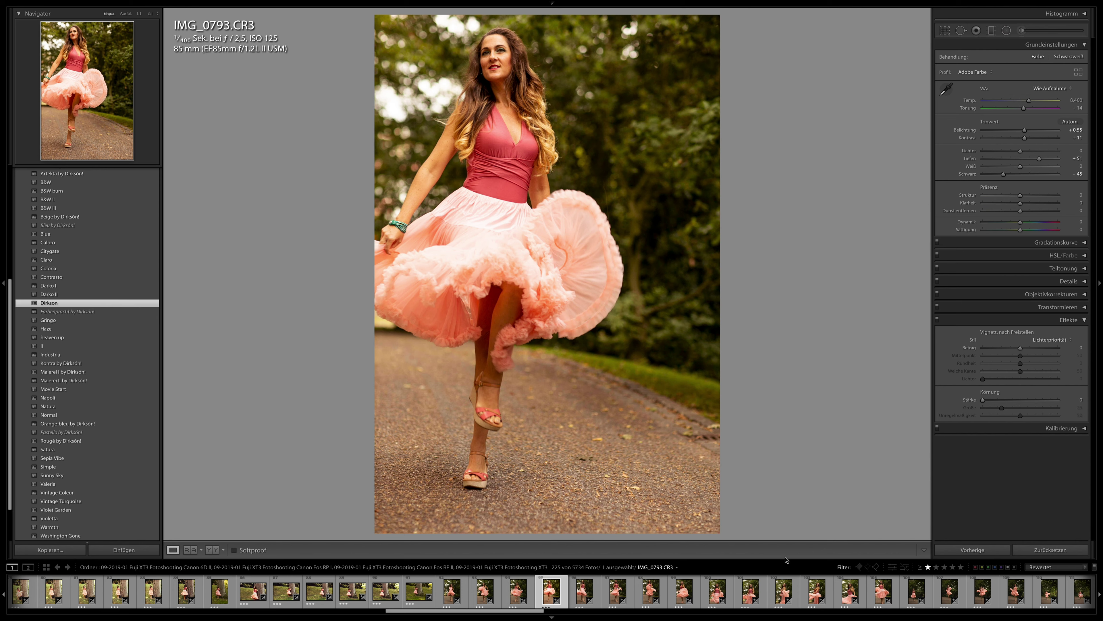
{"action": "left_click", "coordinate": [897, 591], "text": "shift"}
{"action": "left_click", "coordinate": [974, 550]}
{"action": "key", "text": "Return"}
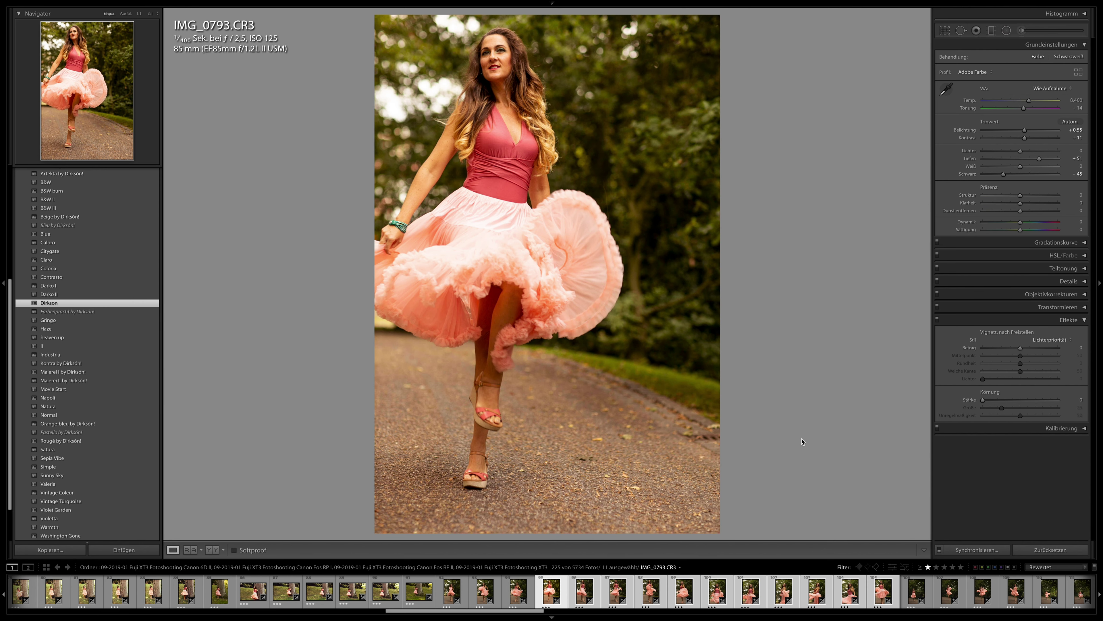
Check the synced Dirkson look on each path photo through IMG_0802.
{"action": "key", "text": "Right"}
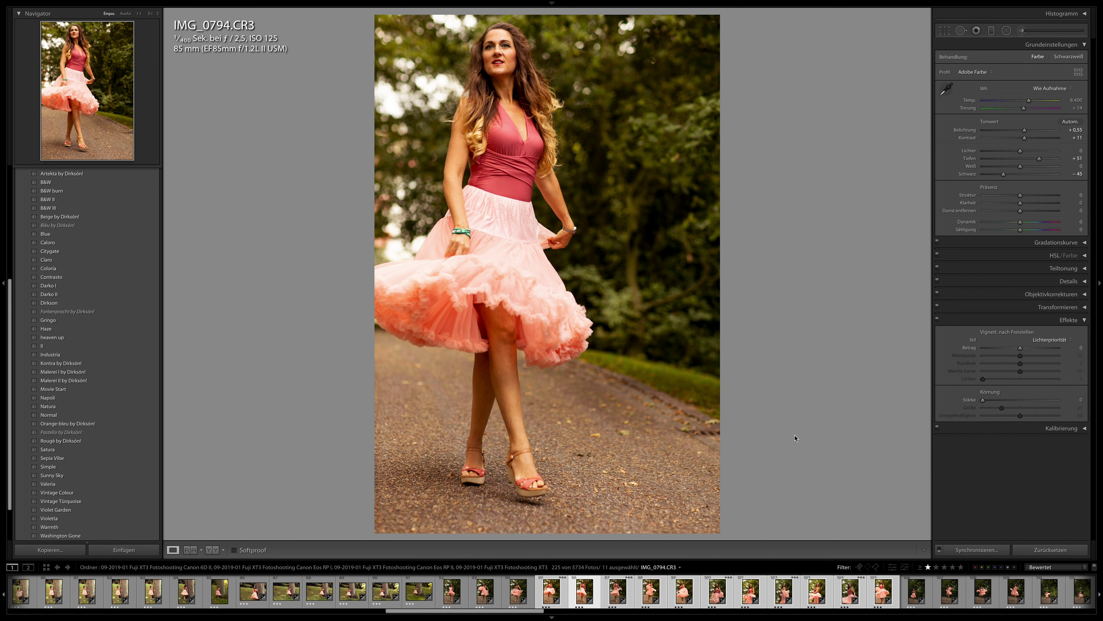
{"action": "key", "text": "Right"}
{"action": "key", "text": "Right"}
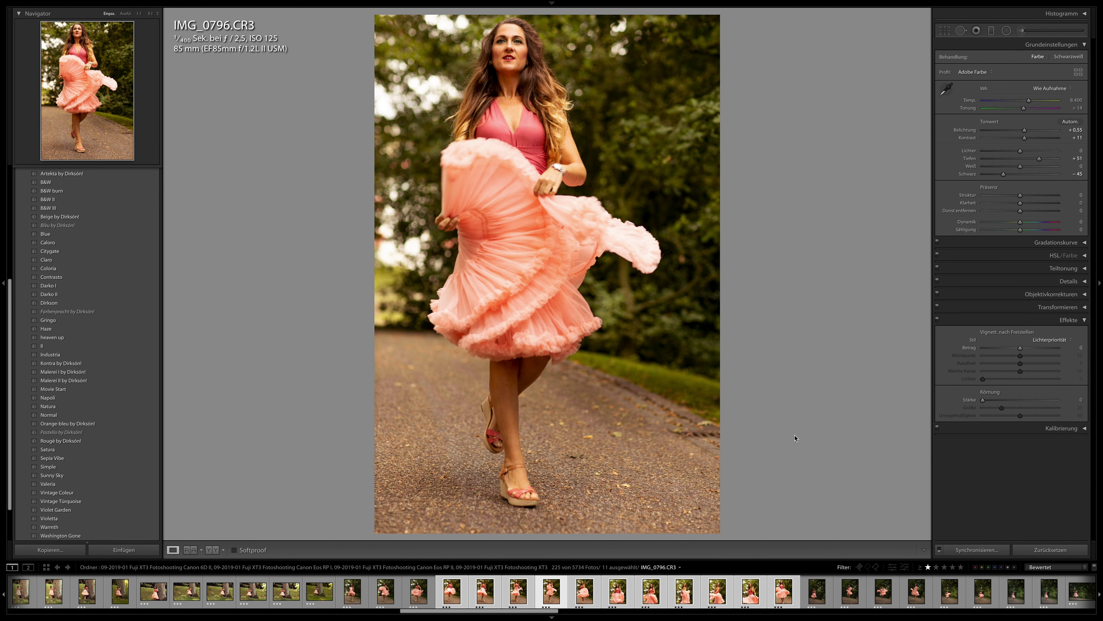
{"action": "key", "text": "Right"}
{"action": "key", "text": "Right"}
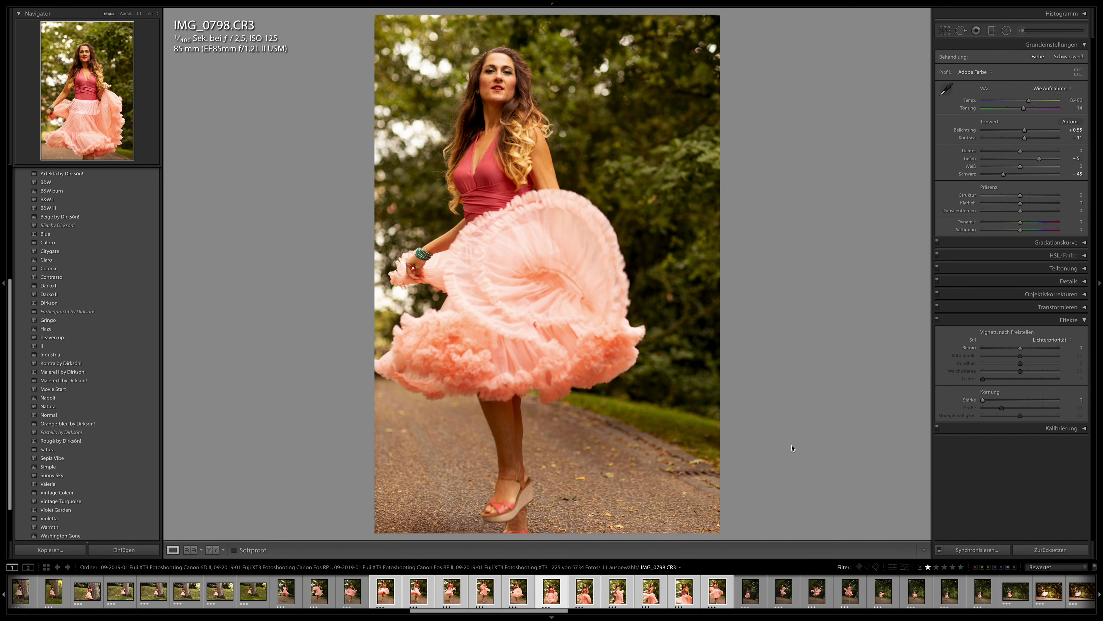
{"action": "key", "text": "Right"}
{"action": "key", "text": "Right"}
{"action": "key", "text": "Right"}
{"action": "key", "text": "Right"}
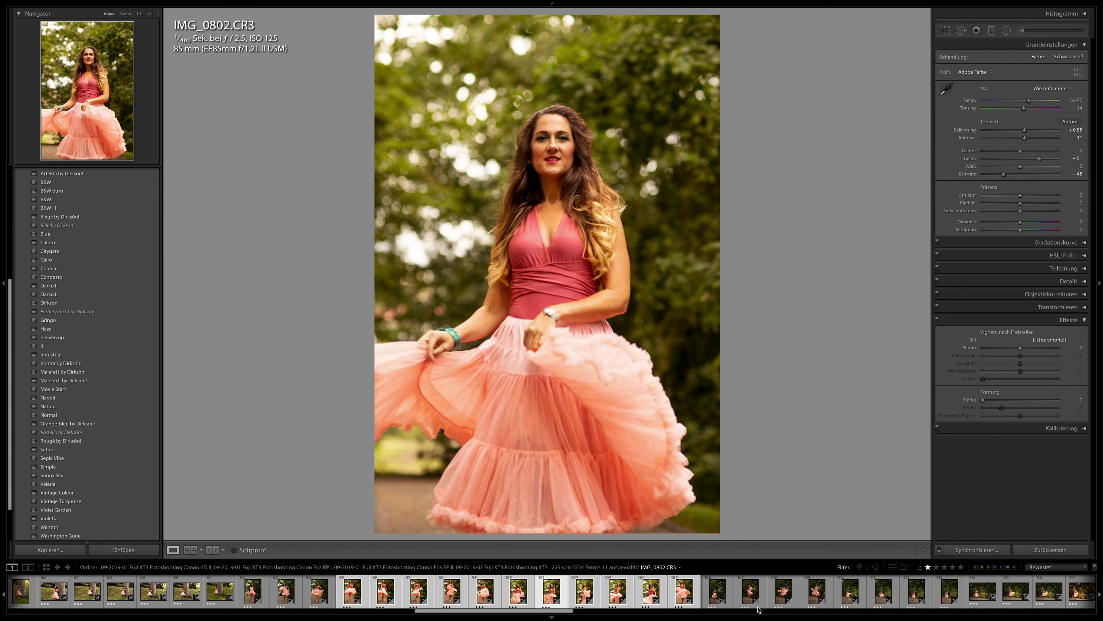
{"action": "key", "text": "Right"}
{"action": "key", "text": "Right"}
{"action": "key", "text": "Right"}
{"action": "key", "text": "Right"}
{"action": "key", "text": "Right"}
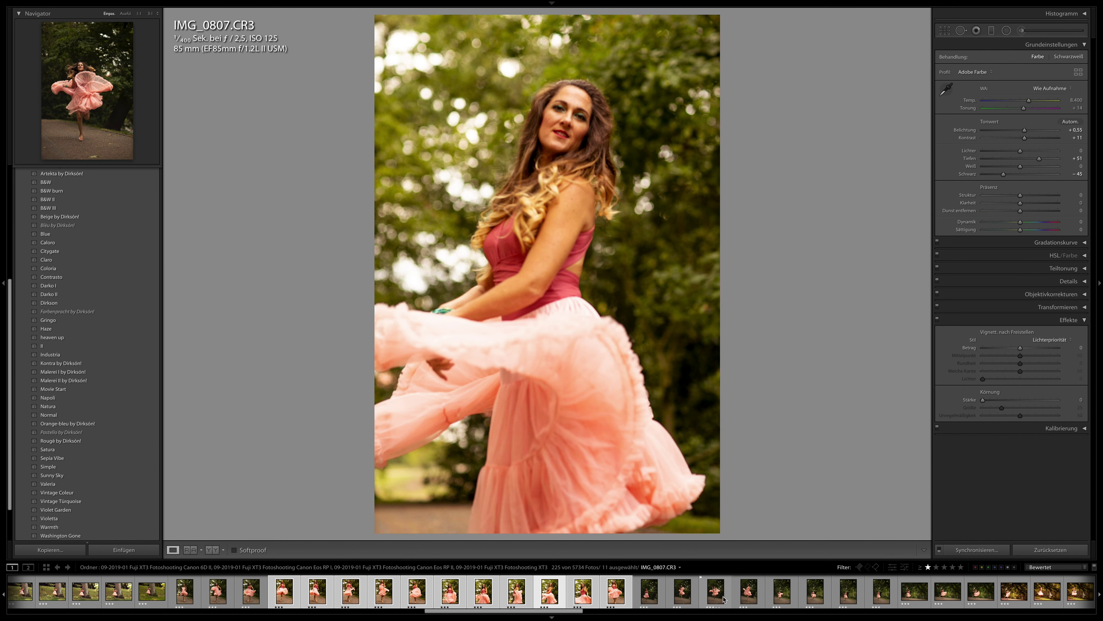
Apply the Caloro preset to IMG_0832.
{"action": "left_click", "coordinate": [748, 591]}
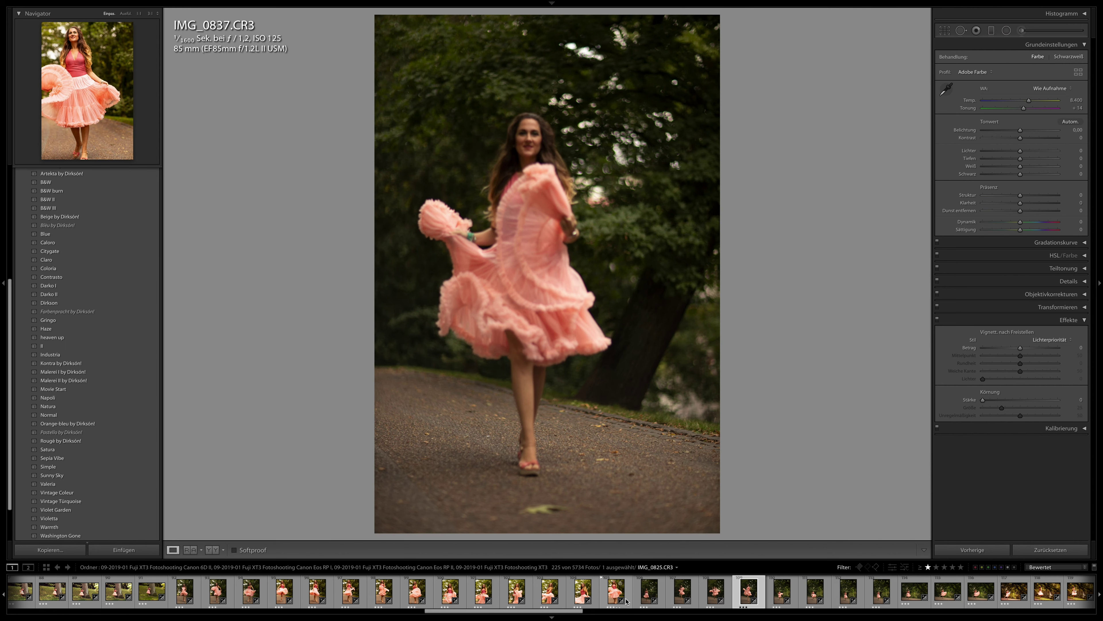
{"action": "key", "text": "Left"}
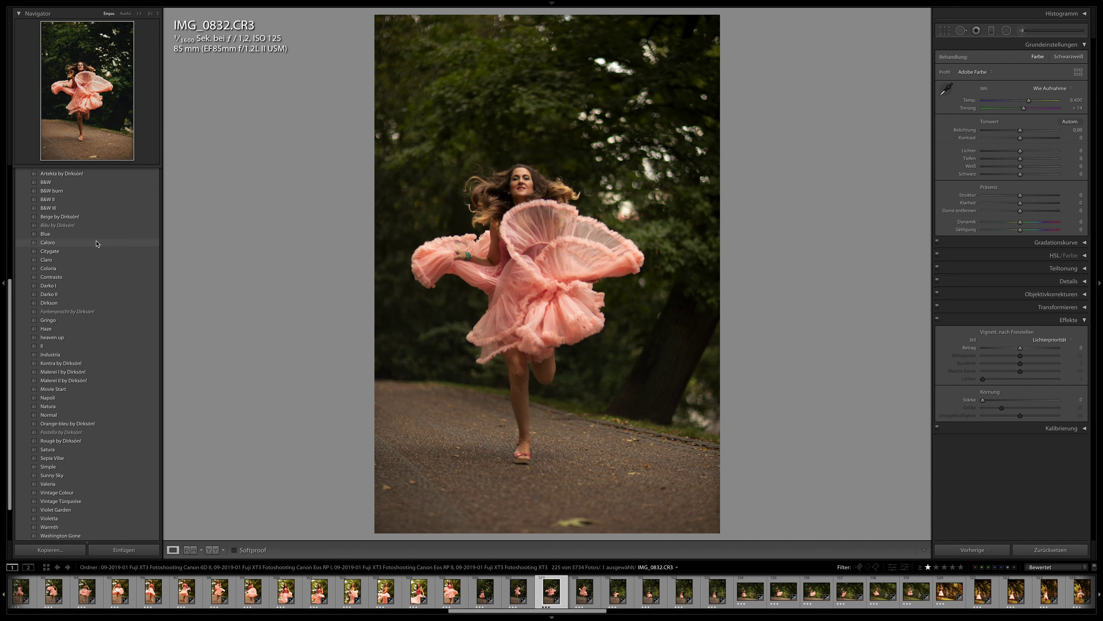
{"action": "left_click", "coordinate": [96, 243]}
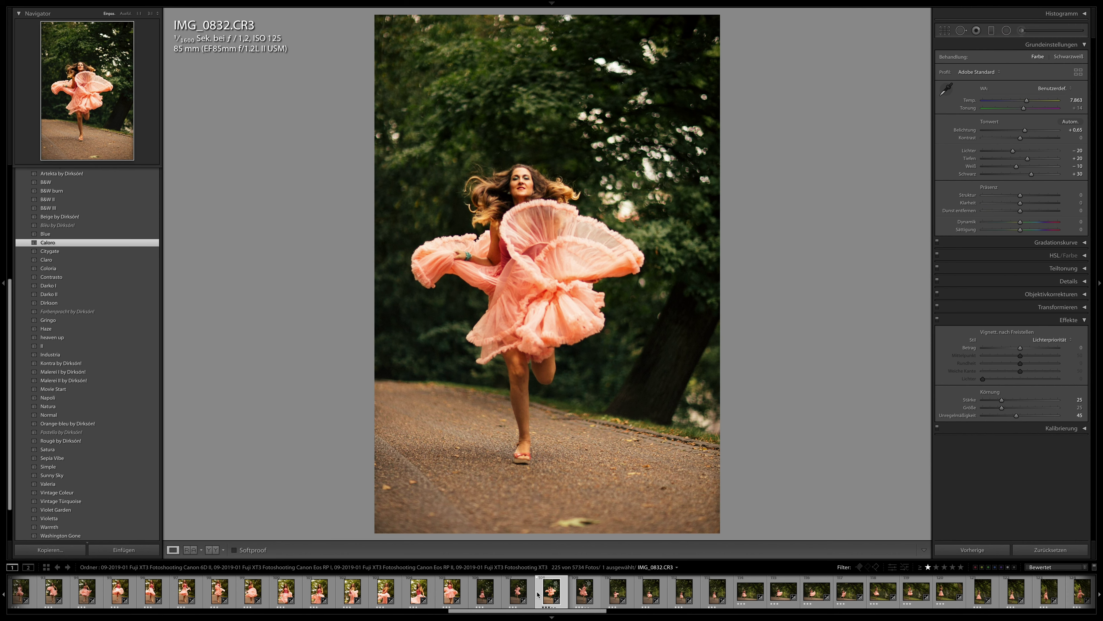
Give IMG_0831 the Contrasto preset after trying Blue, keeping exposure at +0,30.
{"action": "left_click", "coordinate": [516, 591]}
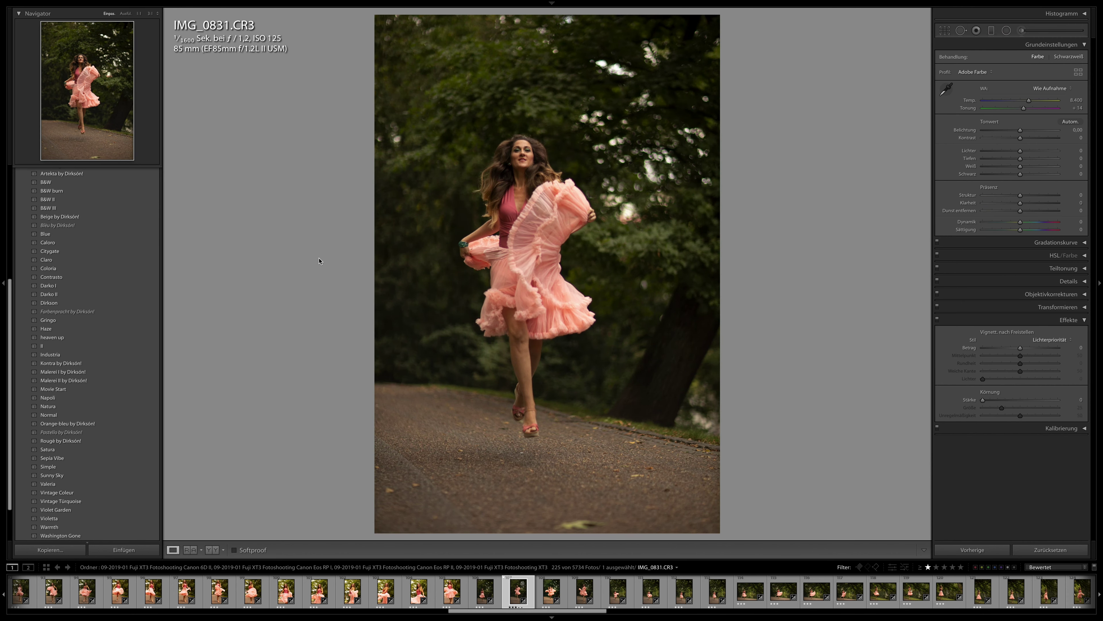
{"action": "left_click", "coordinate": [133, 237]}
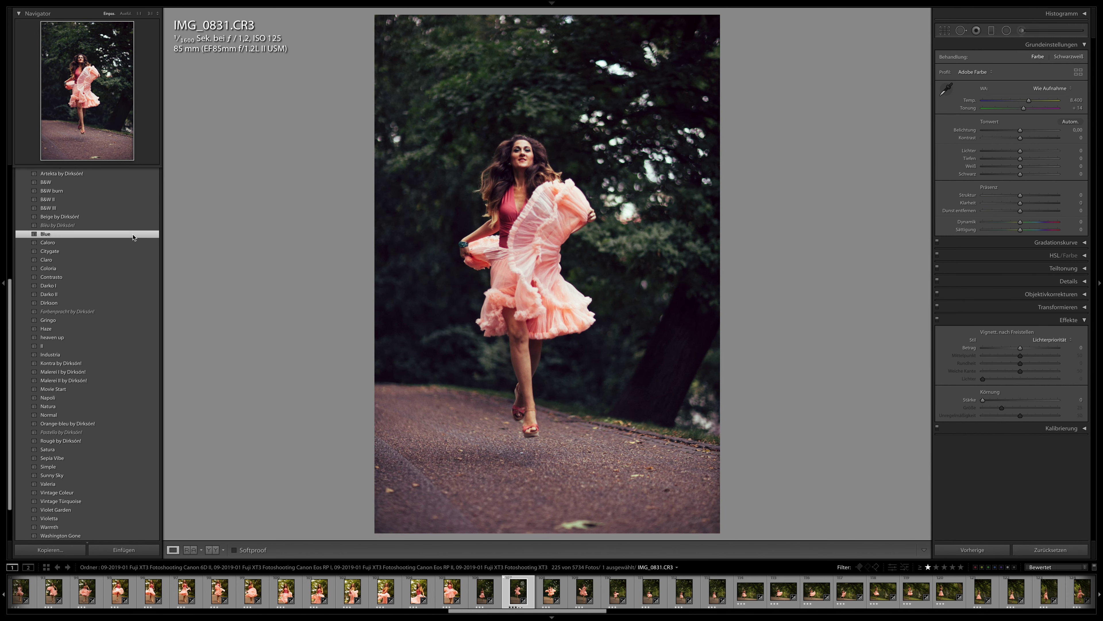
{"action": "left_click", "coordinate": [121, 280]}
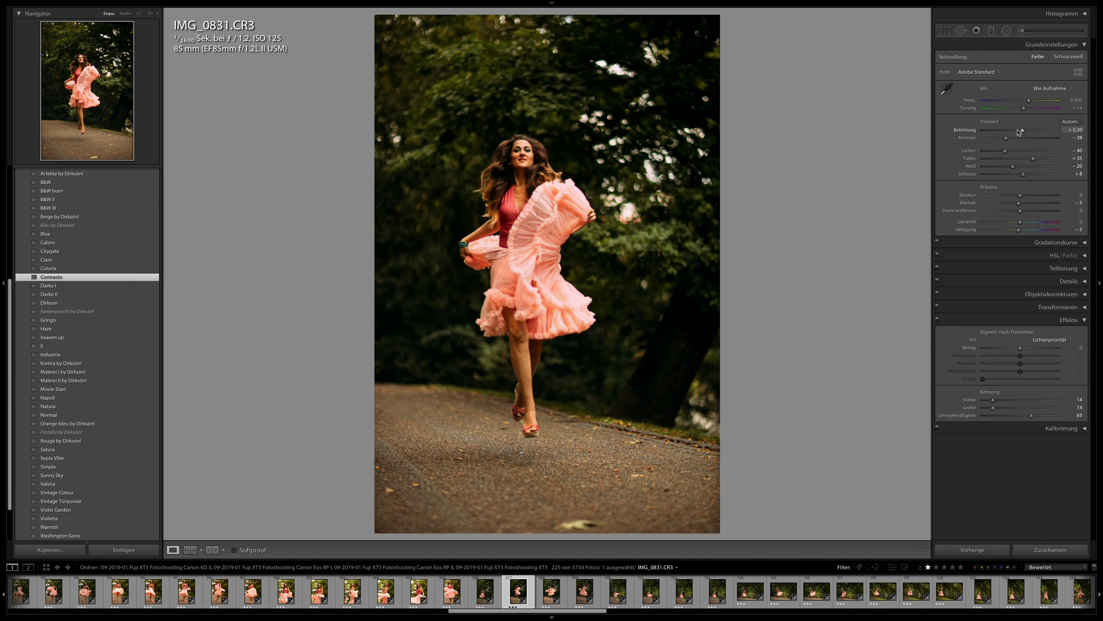
{"action": "left_click_drag", "start_coordinate": [1020, 132], "coordinate": [1023, 131]}
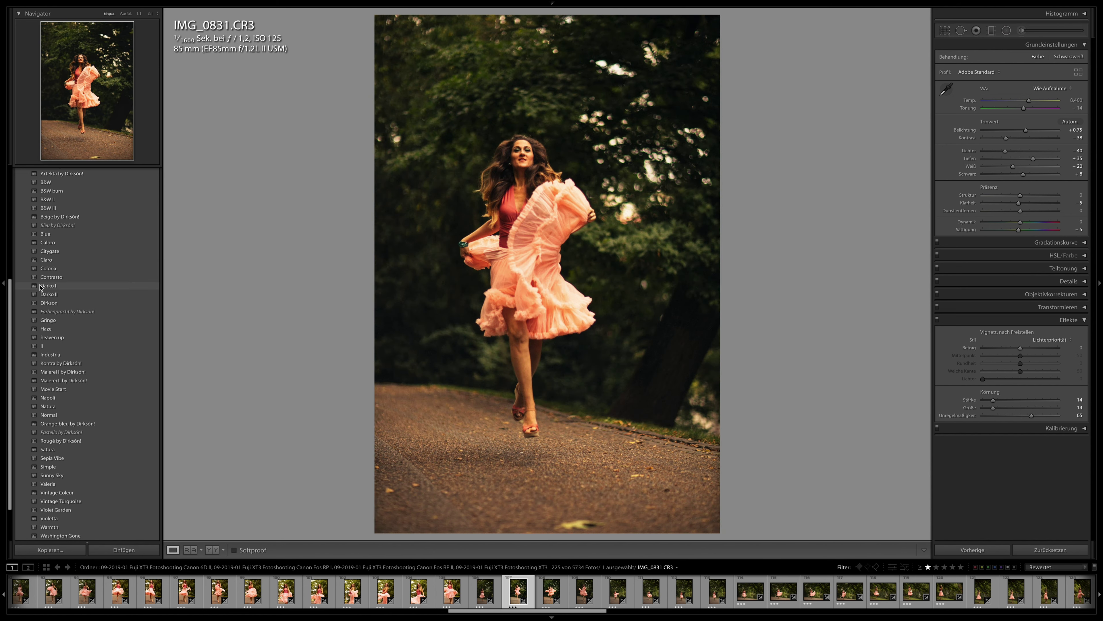
{"action": "left_click", "coordinate": [62, 277]}
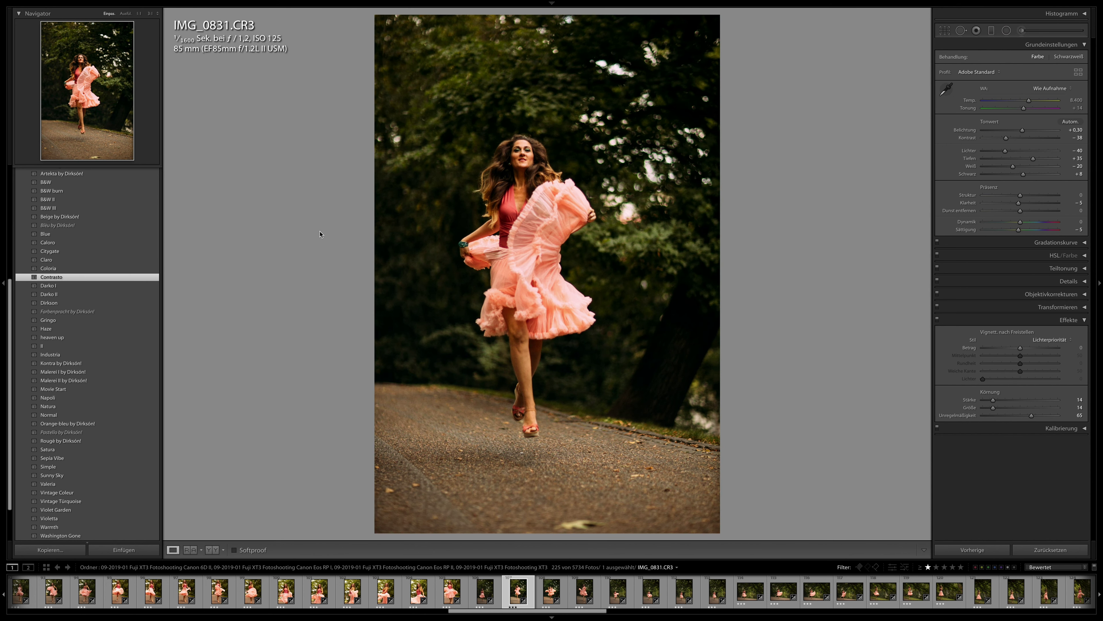
{"action": "left_click", "coordinate": [750, 594]}
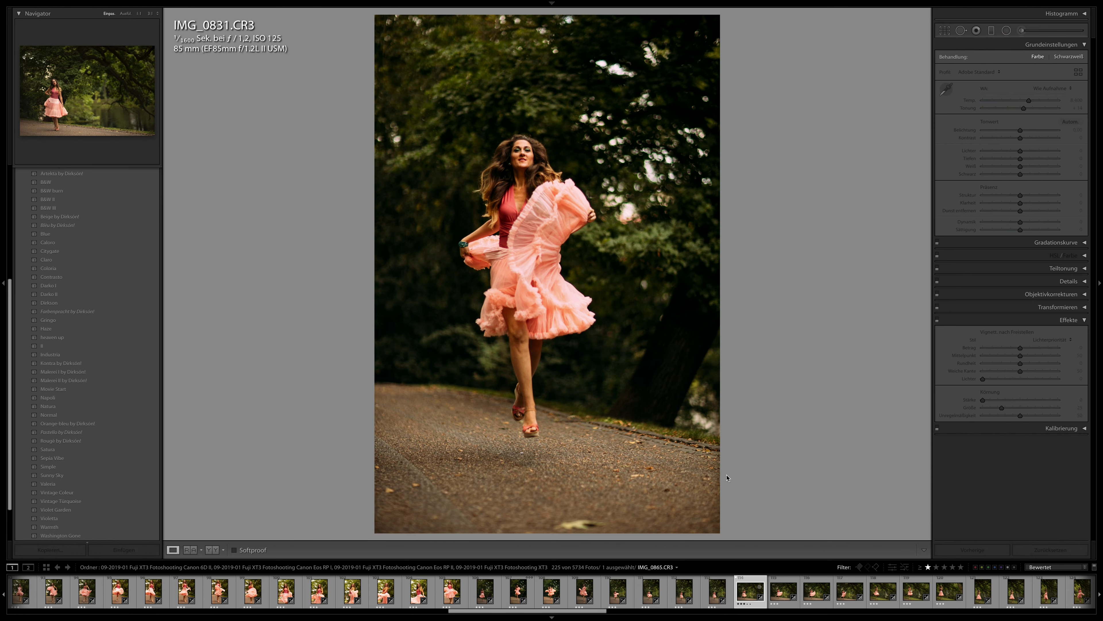
Try Dirkson and Movie Start on IMG_0868, then settle on Napoli with +0,20 exposure.
{"action": "left_click", "coordinate": [818, 601]}
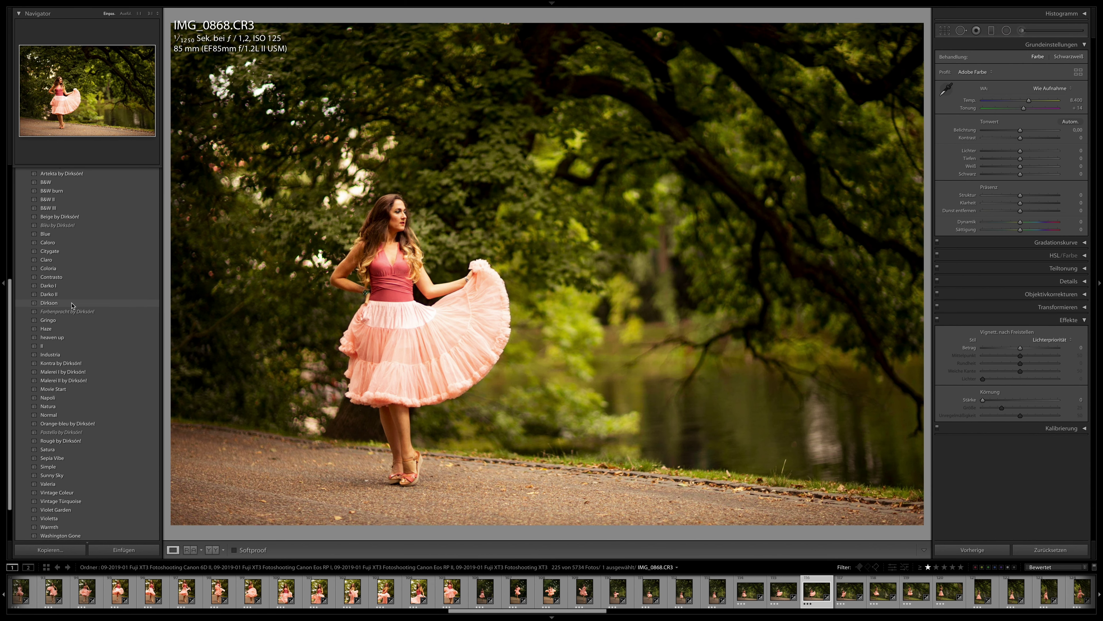
{"action": "left_click", "coordinate": [72, 304]}
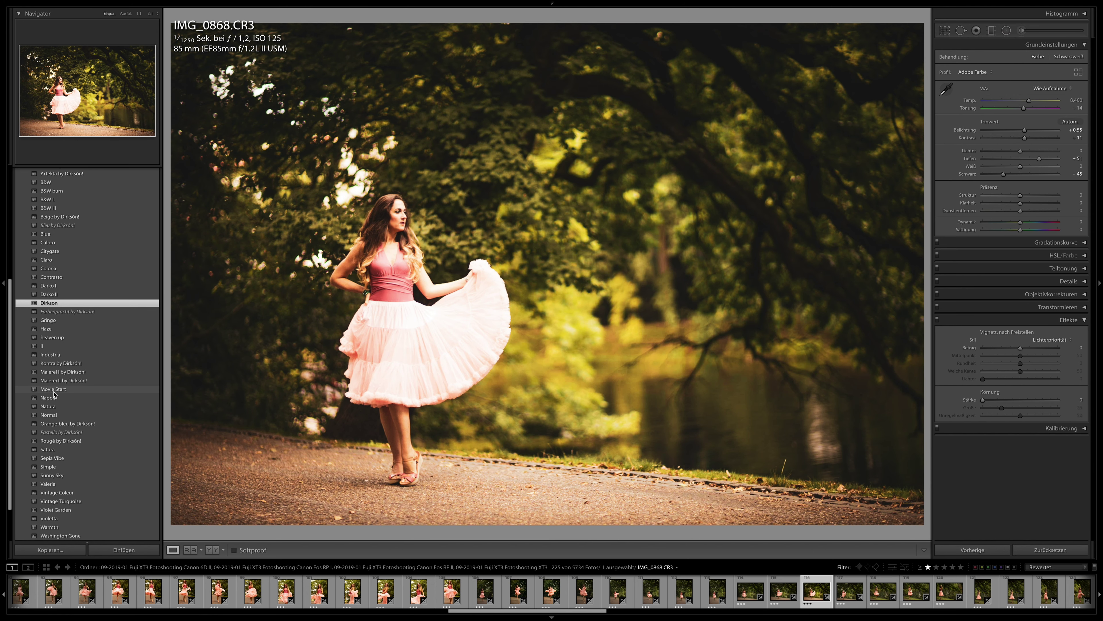
{"action": "left_click", "coordinate": [65, 391]}
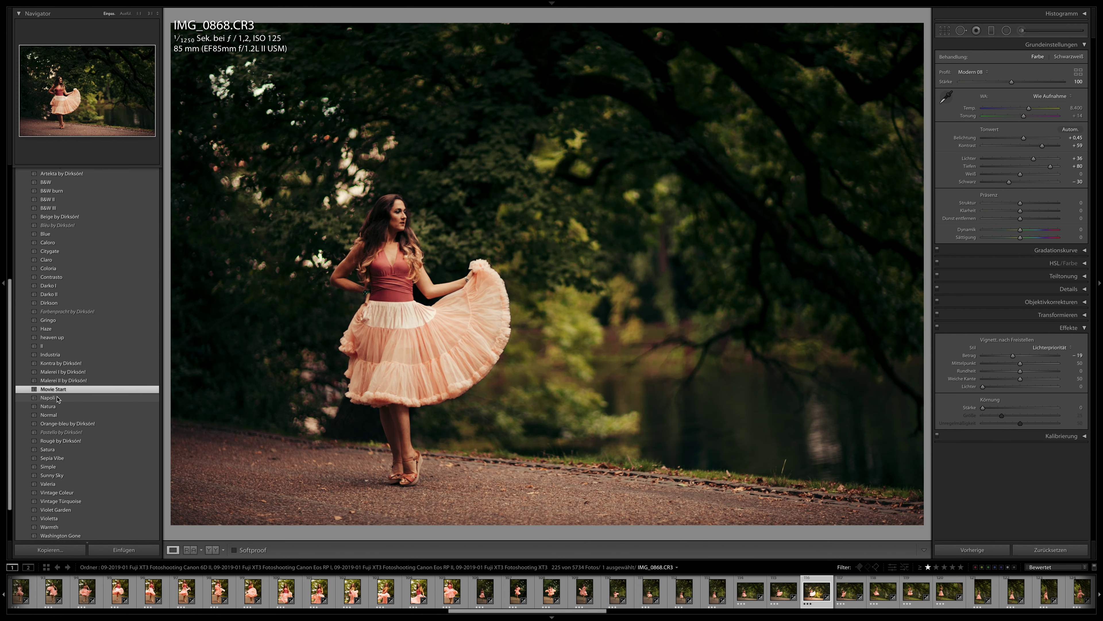
{"action": "left_click", "coordinate": [57, 397]}
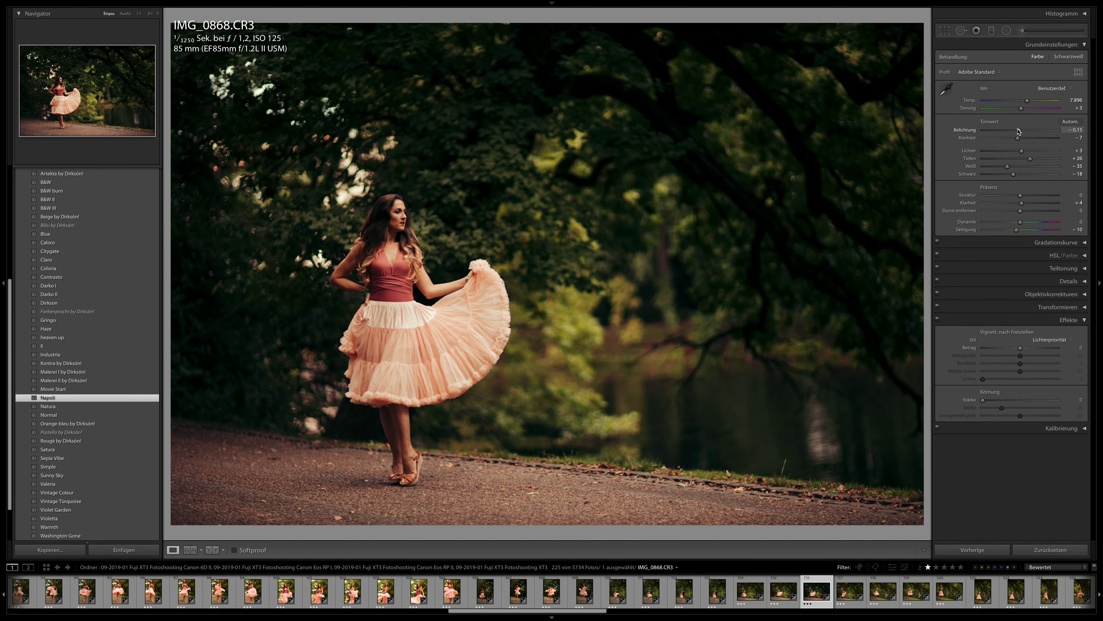
{"action": "left_click_drag", "start_coordinate": [1021, 133], "coordinate": [1021, 133]}
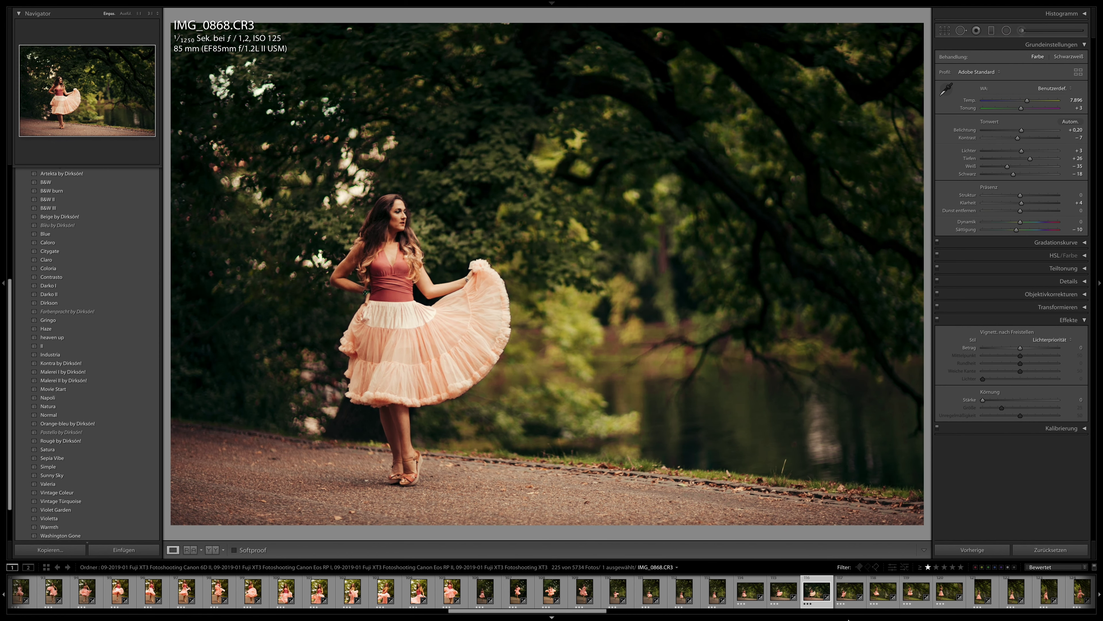
{"action": "scroll", "coordinate": [958, 589], "scroll_direction": "down", "scroll_amount": 3}
{"action": "scroll", "coordinate": [958, 589], "scroll_direction": "down", "scroll_amount": 2}
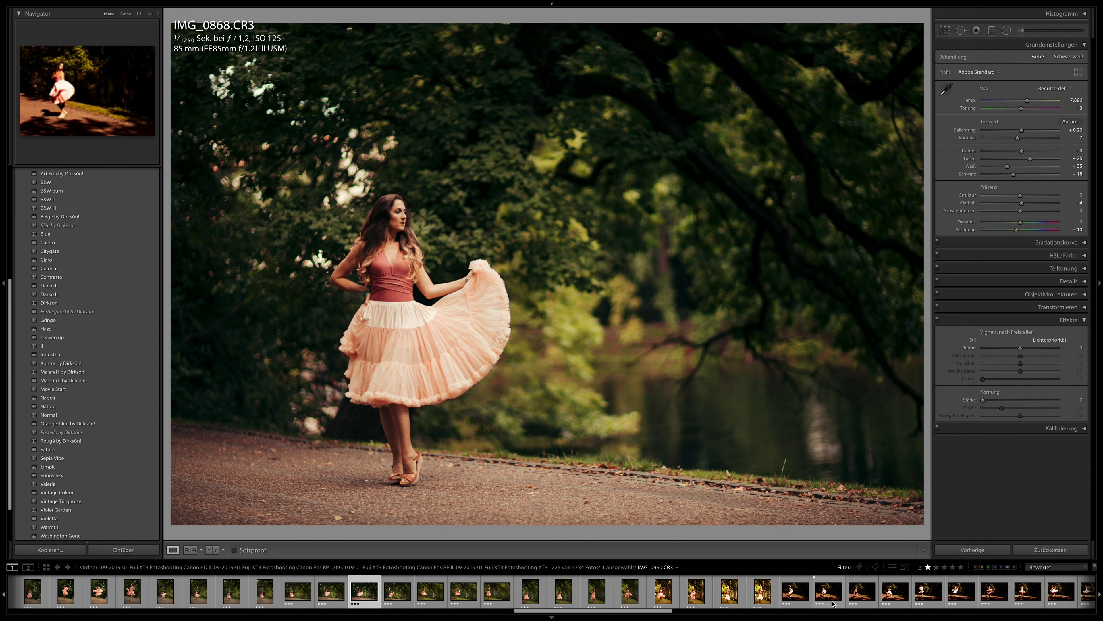
Sync IMG_0868's Napoli grade to 20 selected park photos and step through to check them.
{"action": "left_click", "coordinate": [995, 590], "text": "shift"}
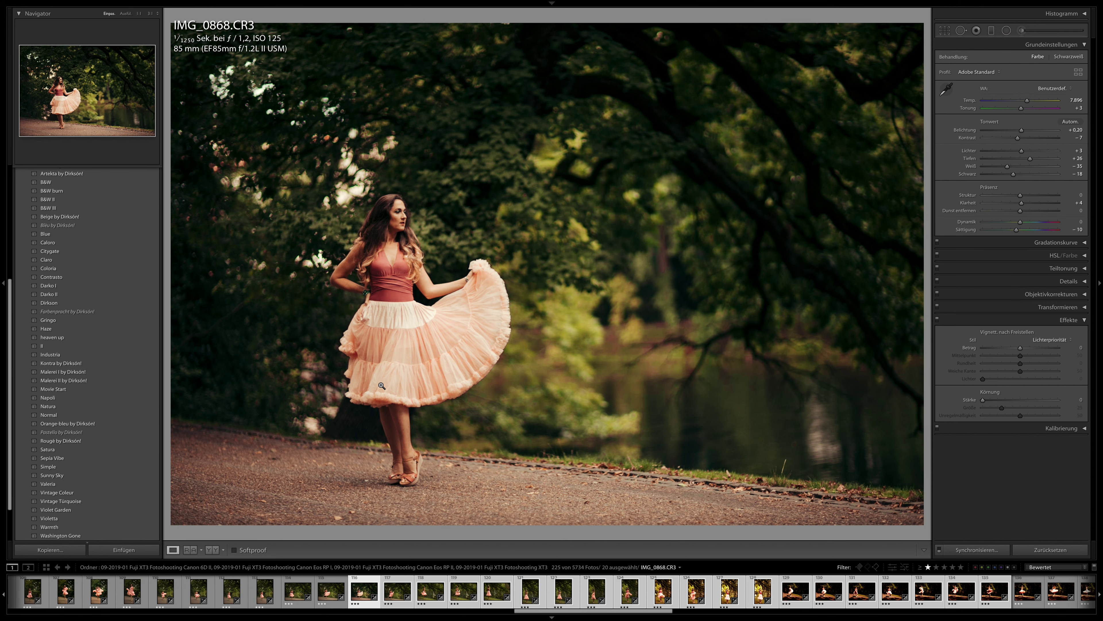
{"action": "key", "text": "ctrl+alt+s"}
{"action": "key", "text": "Right"}
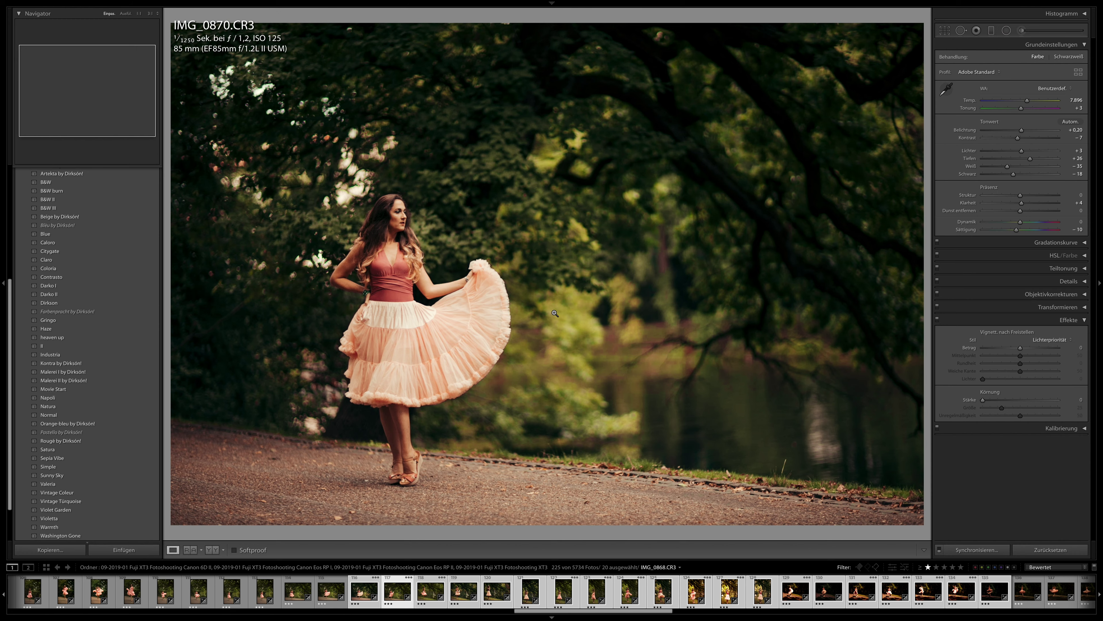
{"action": "key", "text": "Right"}
{"action": "key", "text": "Right"}
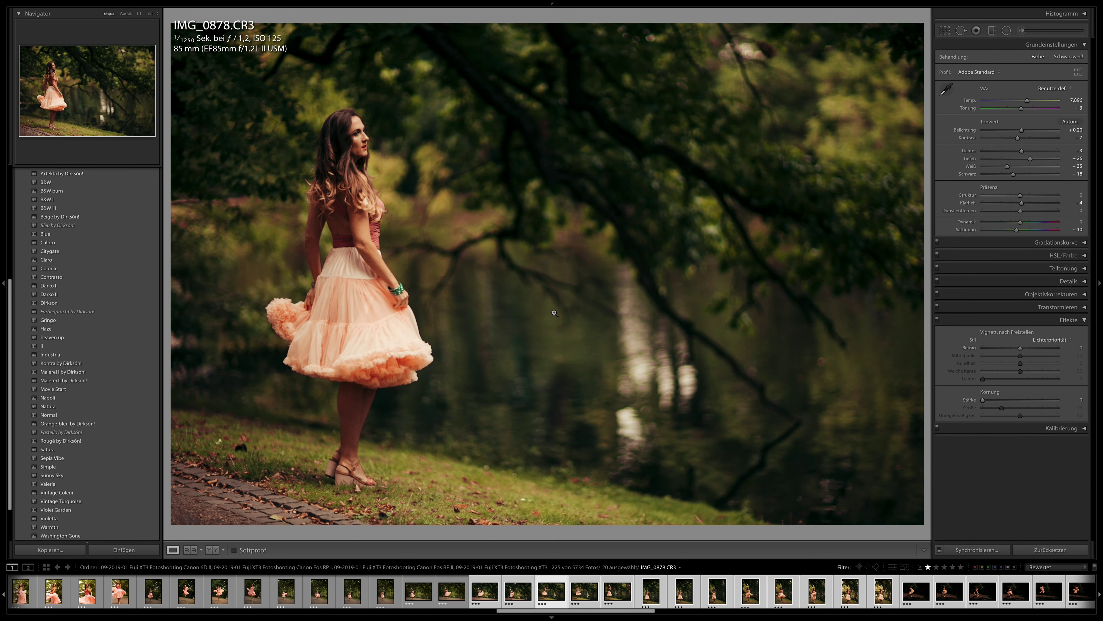
{"action": "key", "text": "Right"}
{"action": "key", "text": "Right"}
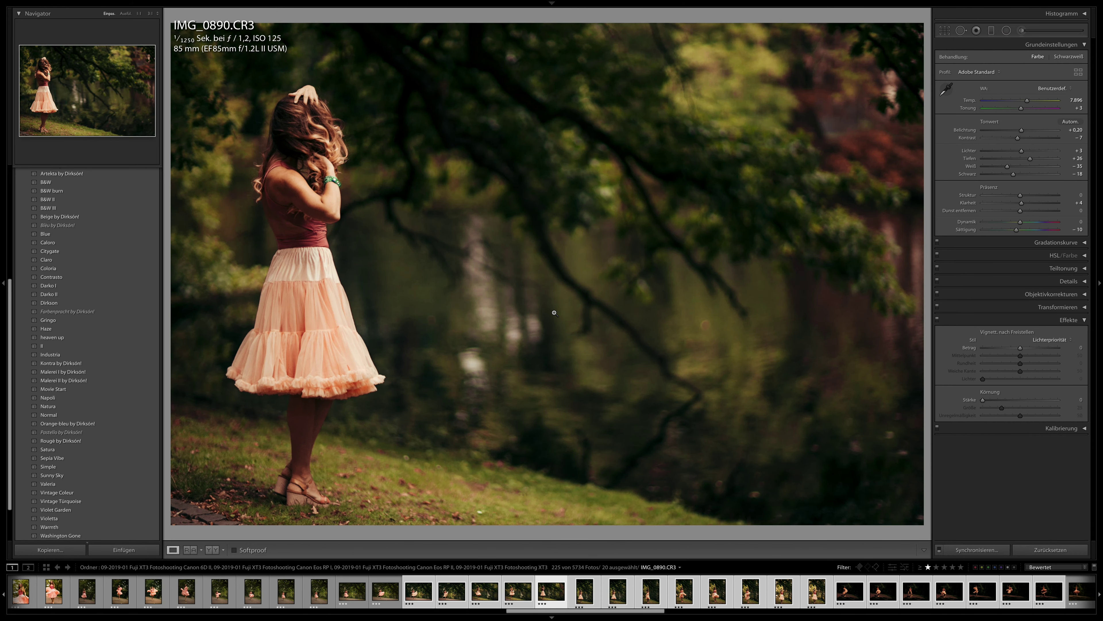
{"action": "key", "text": "Right"}
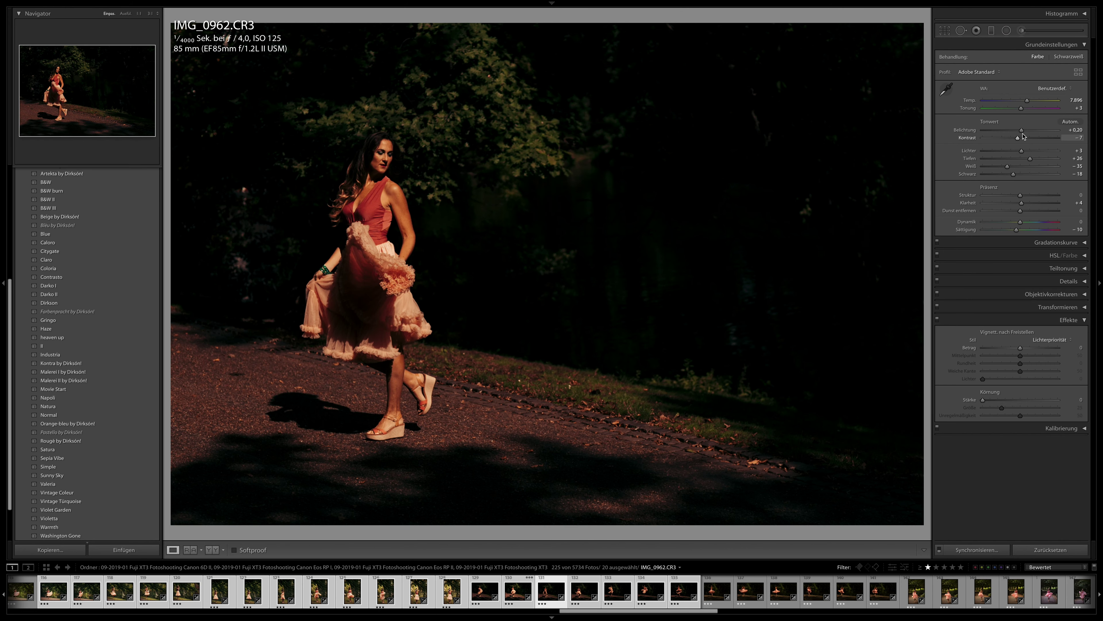
Reset IMG_0962 after an exposure tweak and restyle it with the Simple preset.
{"action": "left_click_drag", "start_coordinate": [1026, 132], "coordinate": [1029, 135]}
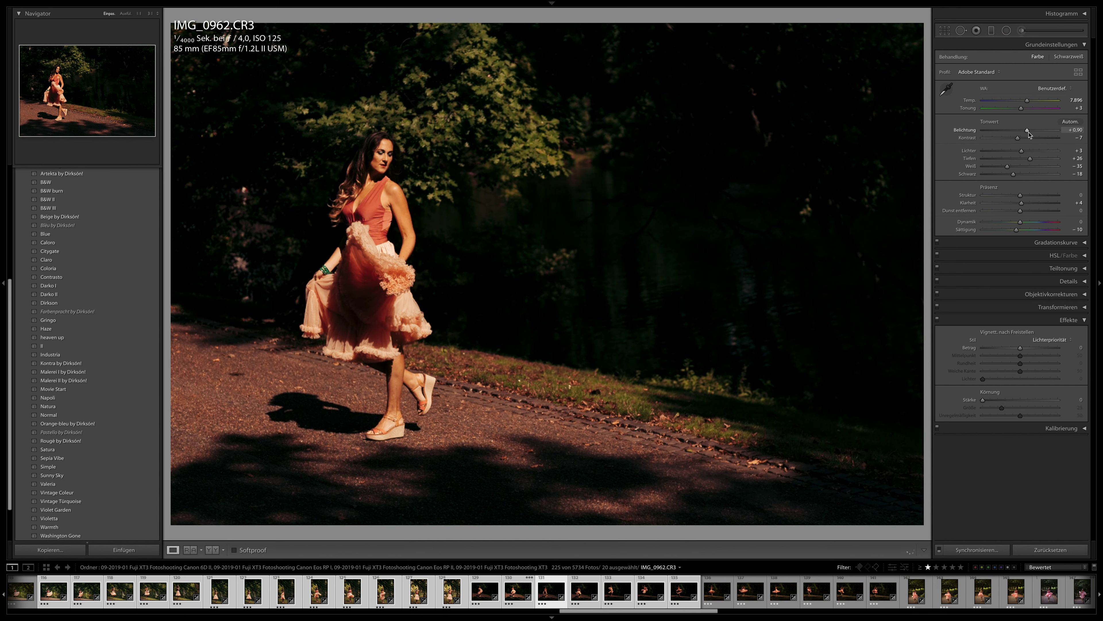
{"action": "left_click", "coordinate": [1038, 550]}
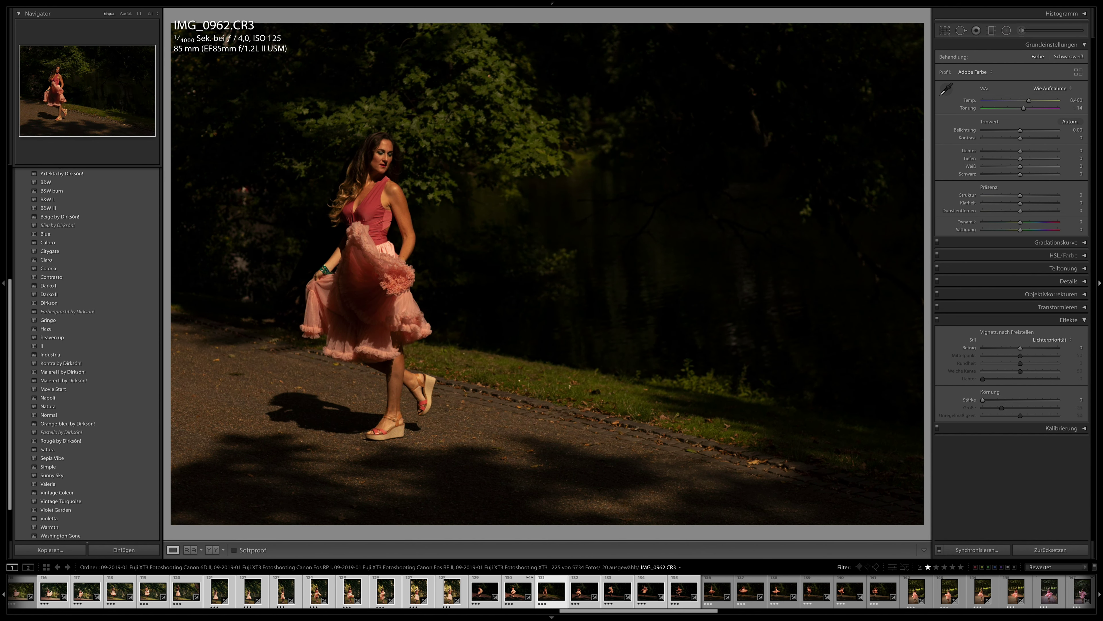
{"action": "left_click", "coordinate": [73, 277]}
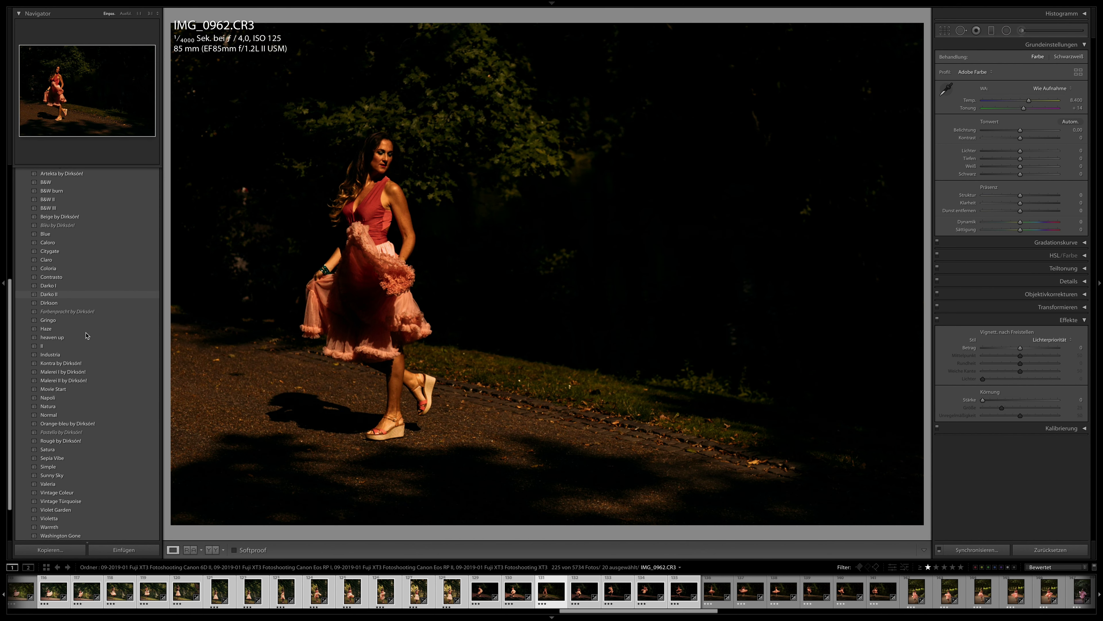
{"action": "left_click", "coordinate": [85, 449]}
{"action": "left_click", "coordinate": [85, 468]}
{"action": "left_click", "coordinate": [85, 468]}
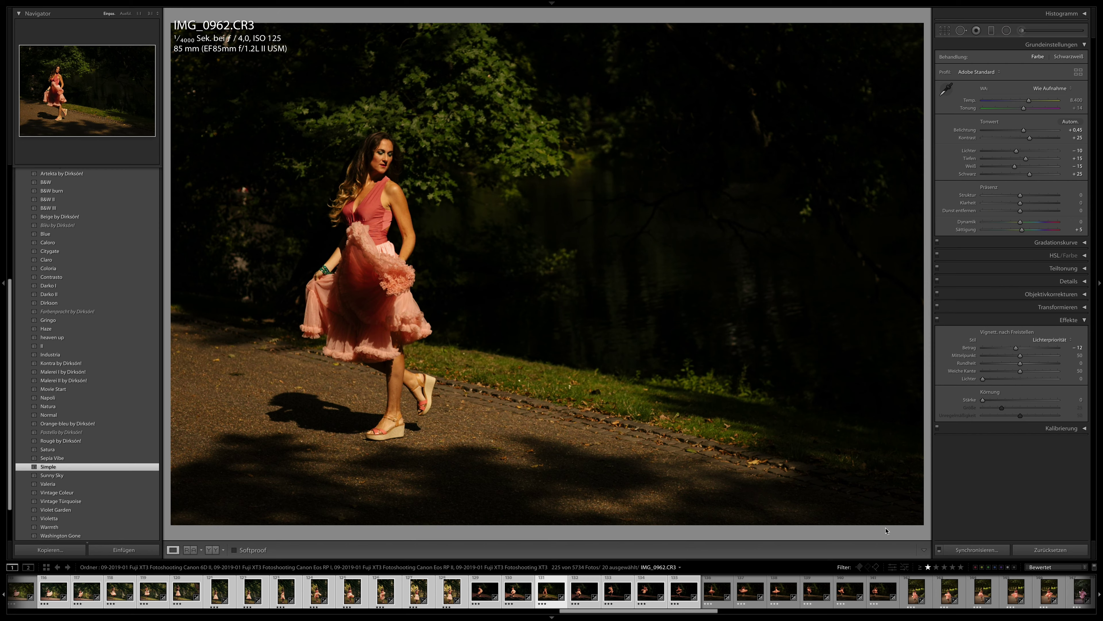
Preview IMG_0962 full screen, then return and scroll along the filmstrip.
{"action": "key", "text": "f"}
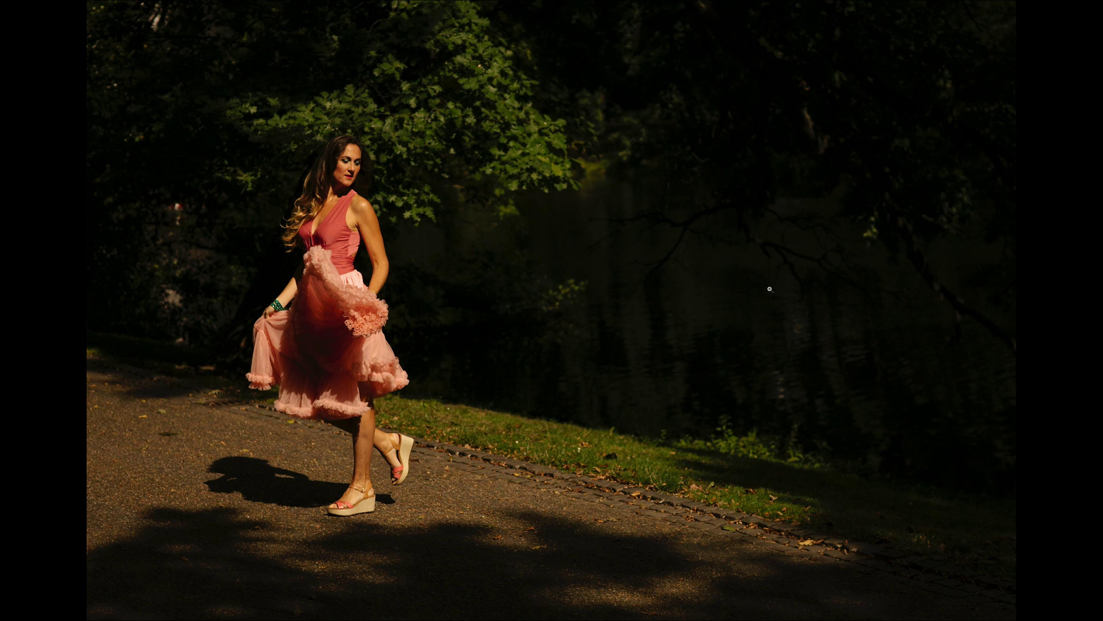
{"action": "key", "text": "f"}
{"action": "scroll", "coordinate": [752, 592], "scroll_direction": "down", "scroll_amount": 5}
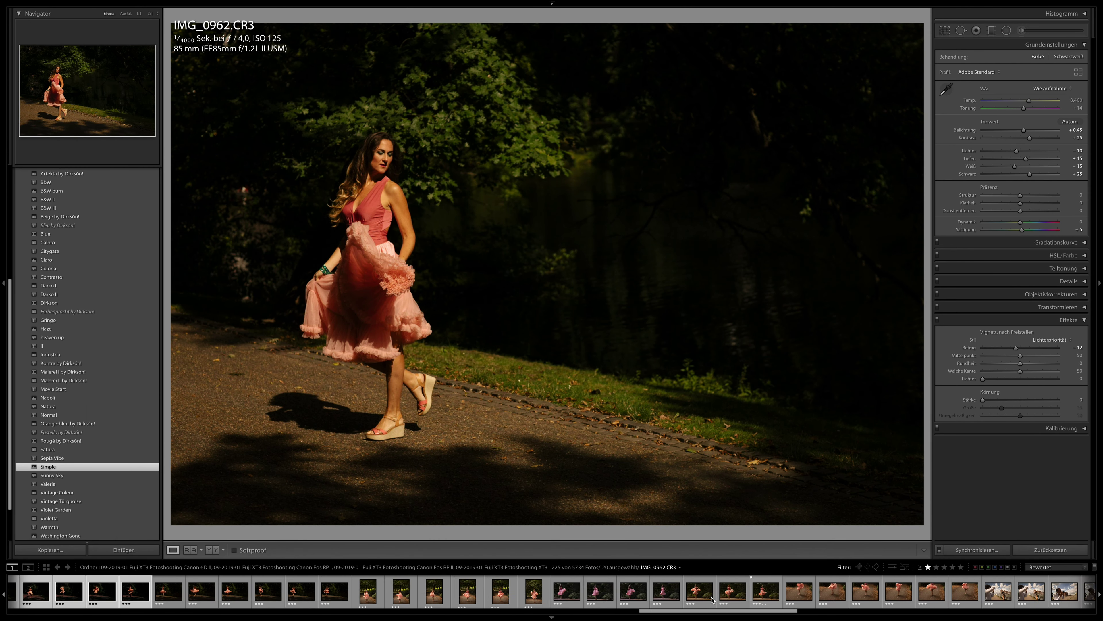
{"action": "scroll", "coordinate": [731, 595], "scroll_direction": "down", "scroll_amount": 5}
{"action": "scroll", "coordinate": [731, 595], "scroll_direction": "down", "scroll_amount": 5}
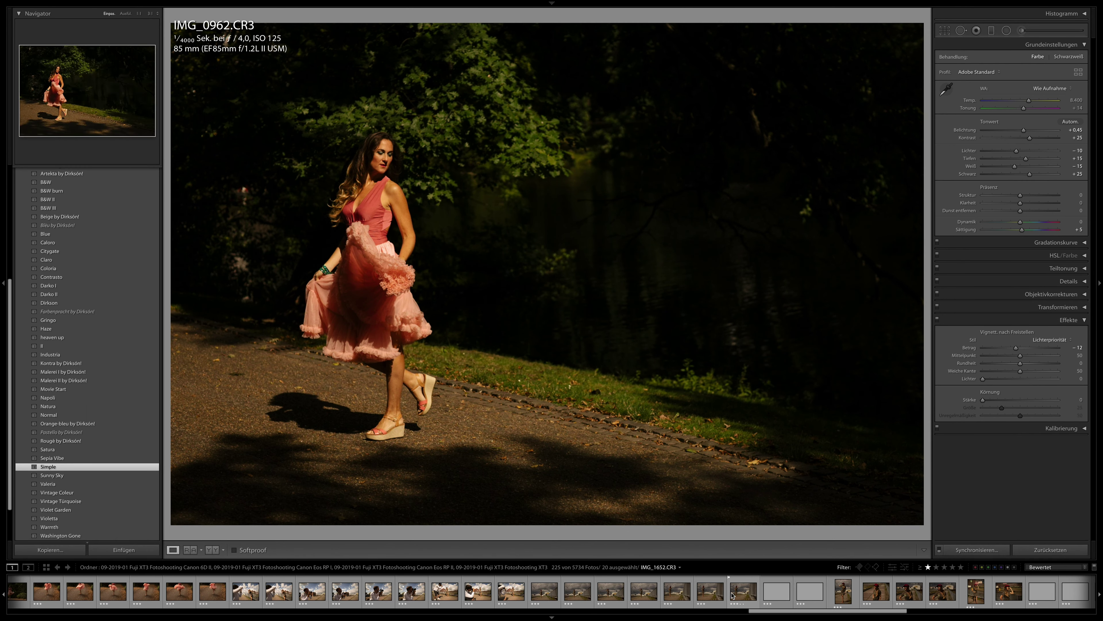
{"action": "scroll", "coordinate": [737, 596], "scroll_direction": "down", "scroll_amount": 5}
Apply the Dirkson preset to red-cap IMG_1683 and sync it across 15 red-cap photos.
{"action": "left_click", "coordinate": [700, 596]}
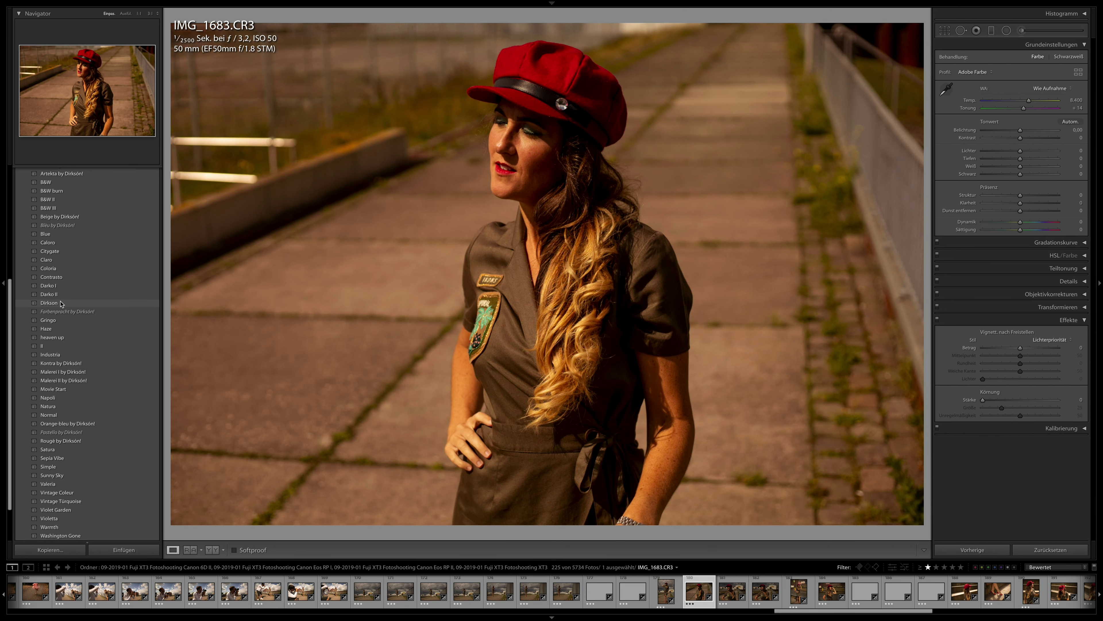
{"action": "left_click", "coordinate": [49, 303]}
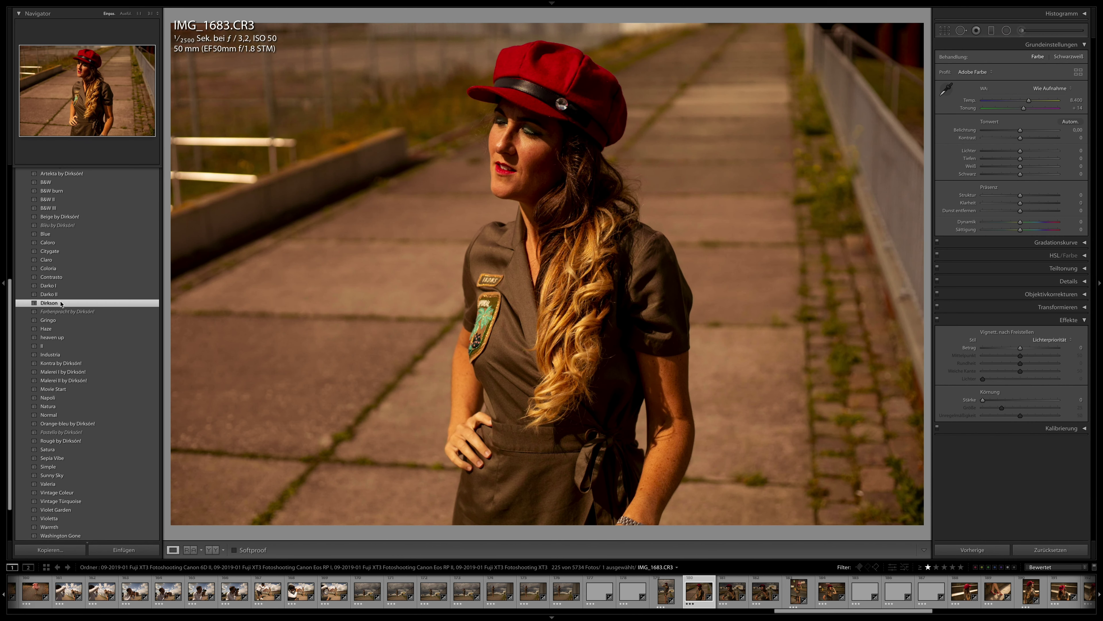
{"action": "scroll", "coordinate": [912, 593], "scroll_direction": "down", "scroll_amount": 5}
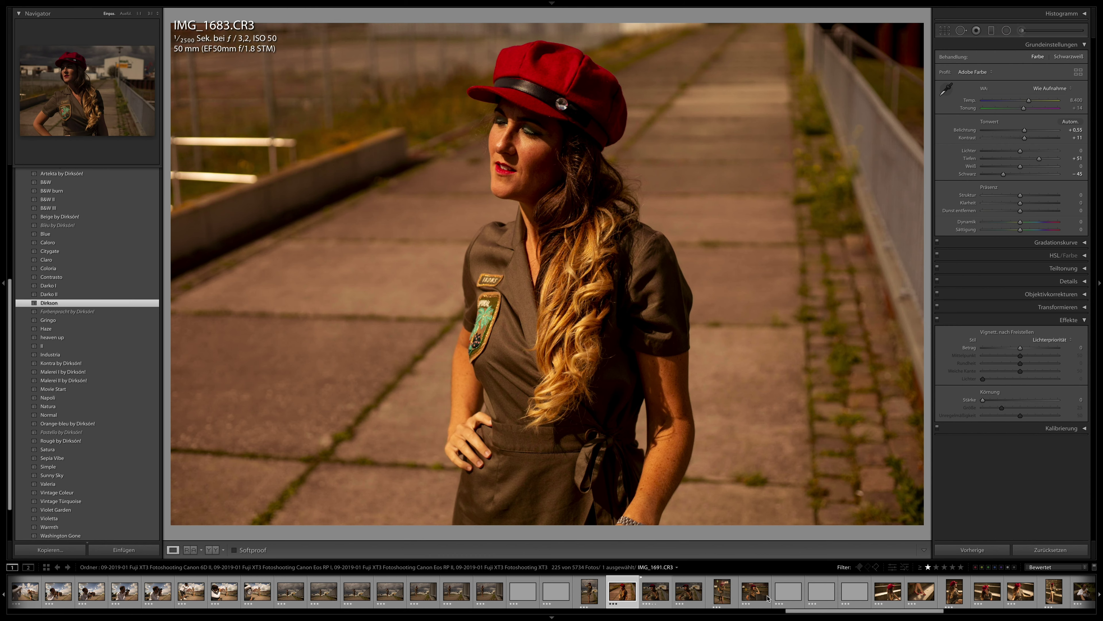
{"action": "left_click", "coordinate": [1000, 591], "text": "shift"}
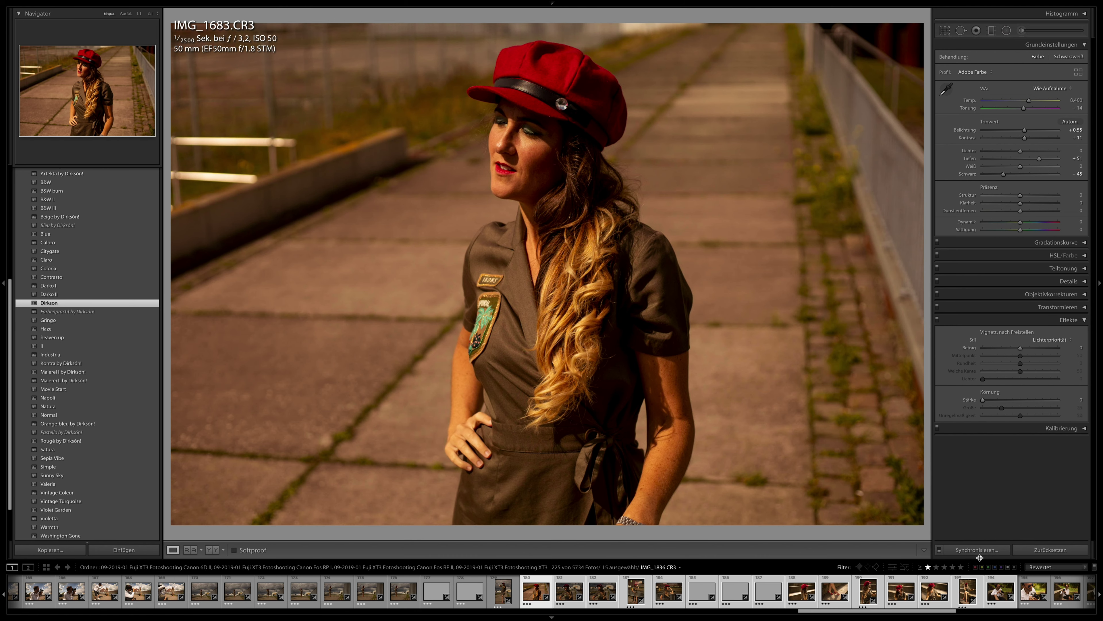
{"action": "left_click", "coordinate": [977, 550]}
{"action": "key", "text": "Return"}
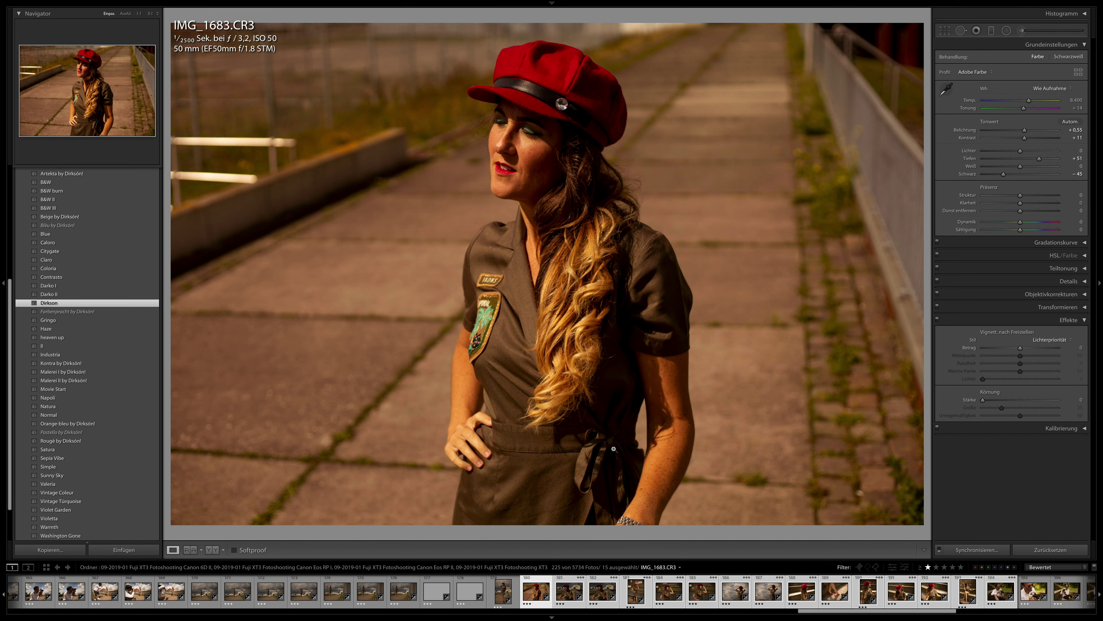
Step through the red-cap batch, trying and discarding a +1.10 exposure boost.
{"action": "key", "text": "Right"}
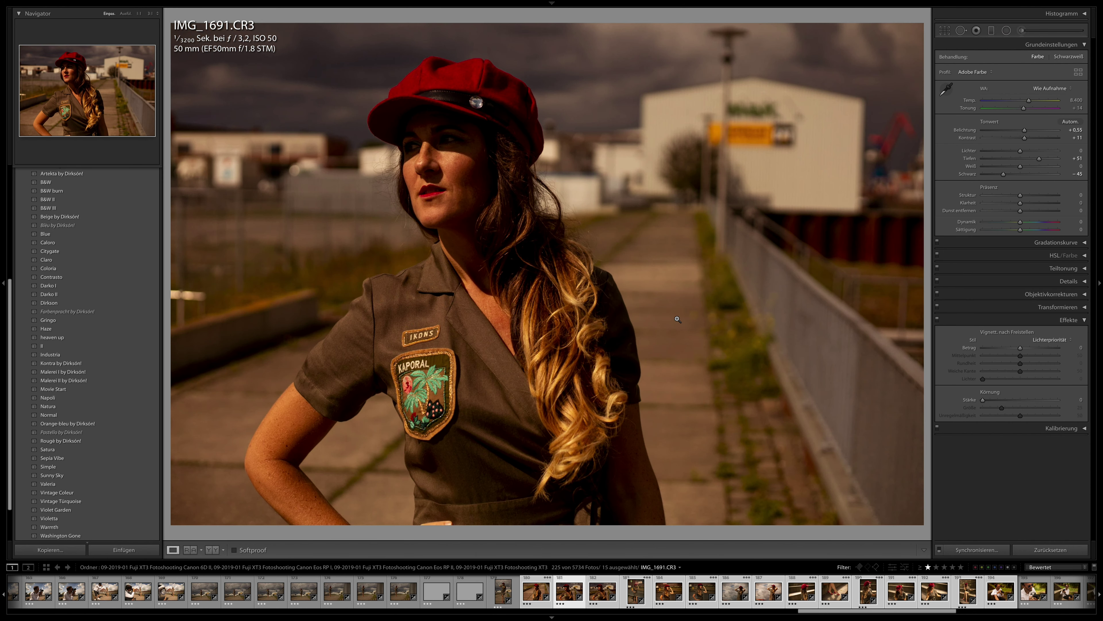
{"action": "left_click_drag", "start_coordinate": [1025, 129], "coordinate": [1026, 131]}
{"action": "key", "text": "Right"}
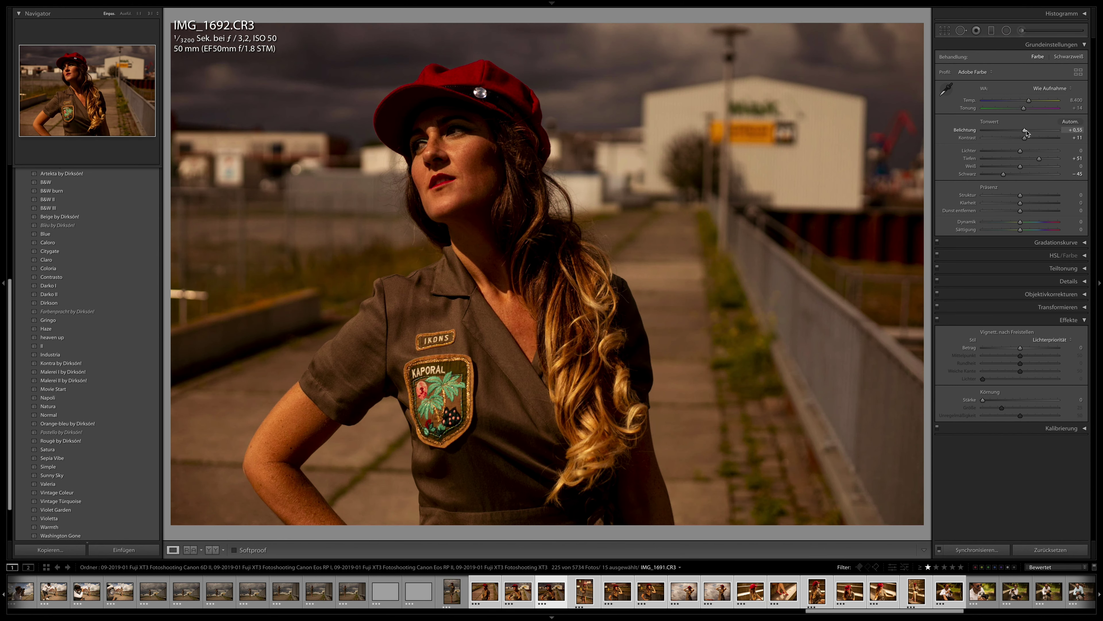
{"action": "key", "text": "Right"}
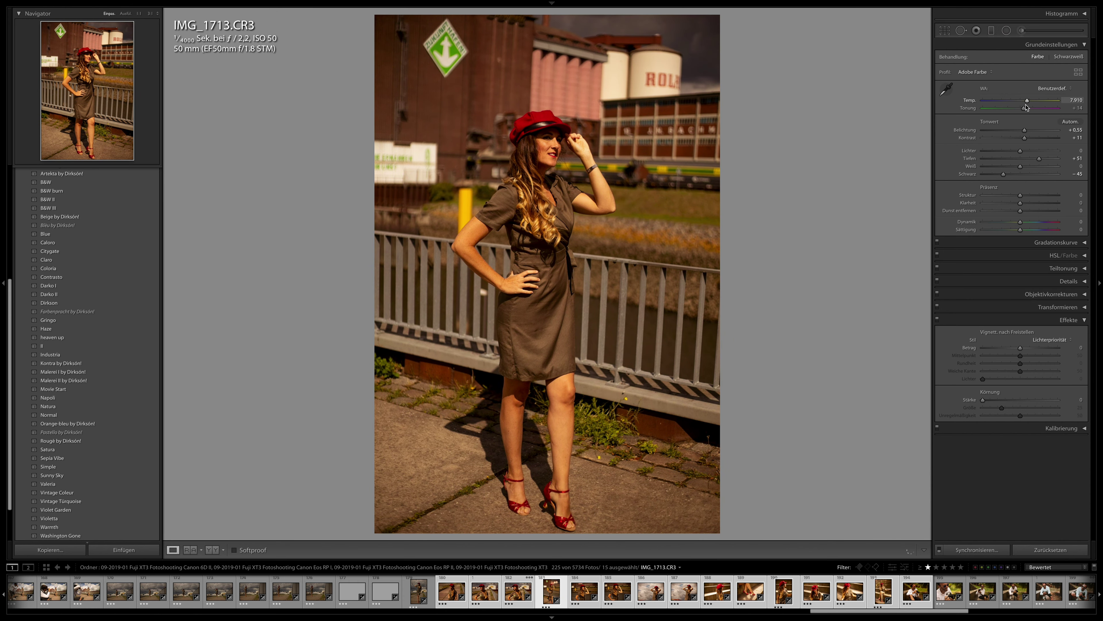
Straighten a later red-cap photo by rotating its crop level, then step ahead.
{"action": "key", "text": "r"}
{"action": "left_click_drag", "start_coordinate": [854, 85], "coordinate": [851, 101]}
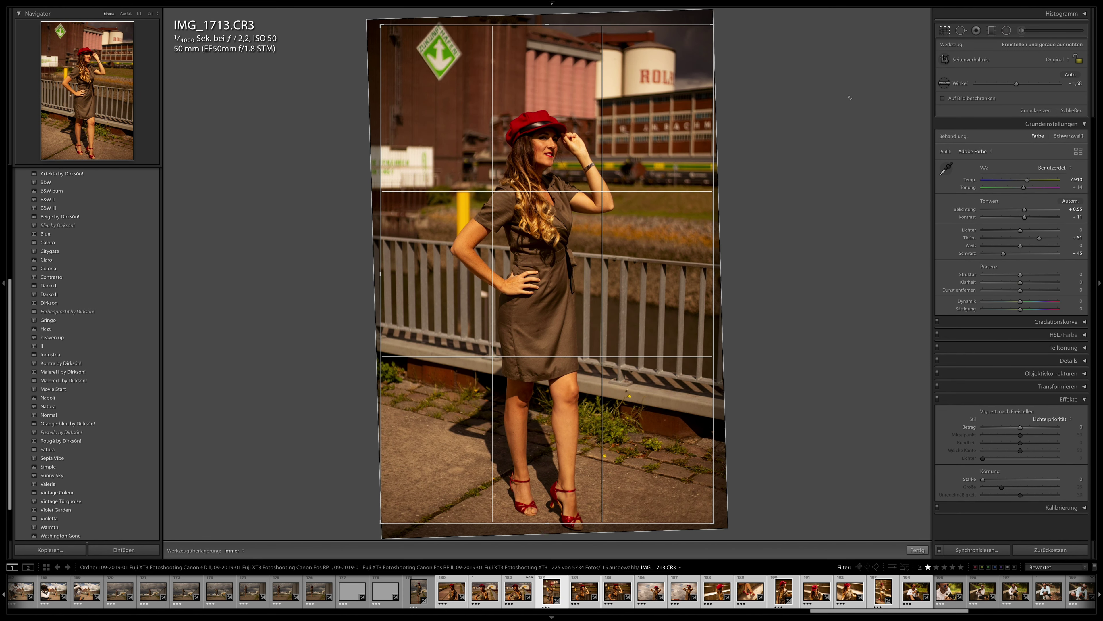
{"action": "key", "text": "Return"}
{"action": "key", "text": "Right"}
{"action": "key", "text": "Right"}
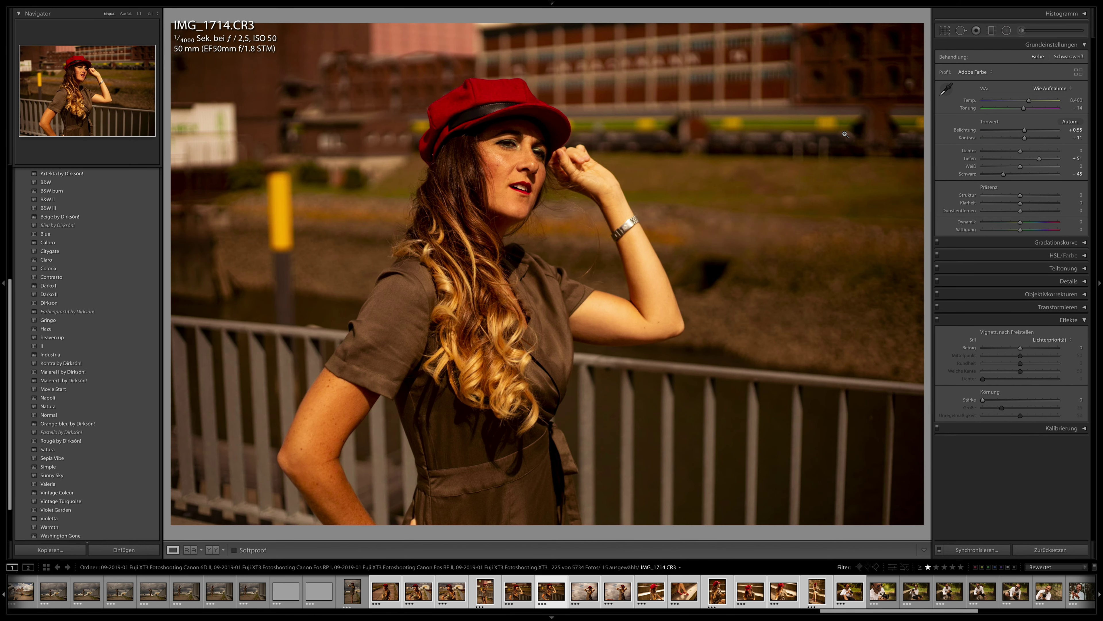
{"action": "key", "text": "Right"}
{"action": "key", "text": "Right"}
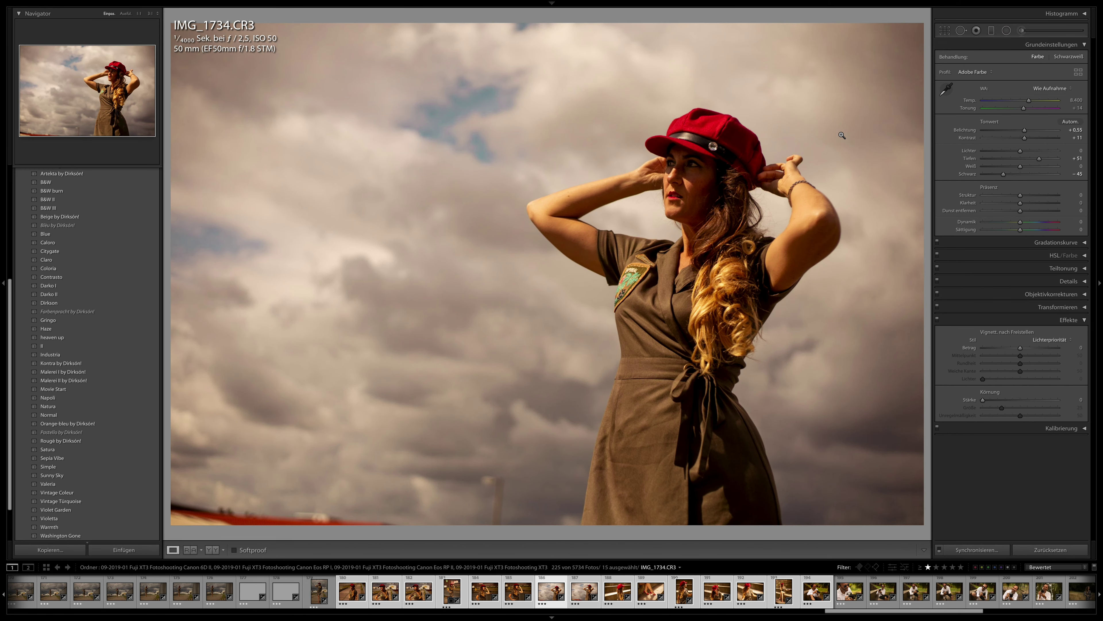
{"action": "key", "text": "Right"}
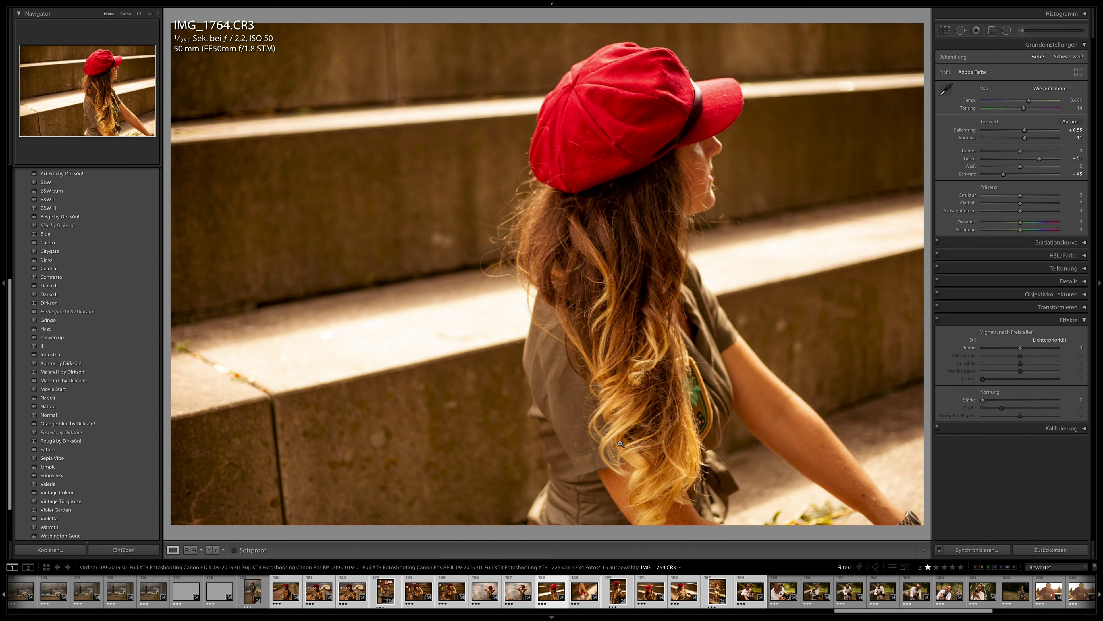
Open IMG_1848, the man holding a camera, glancing at the next photo and back.
{"action": "left_click", "coordinate": [779, 591]}
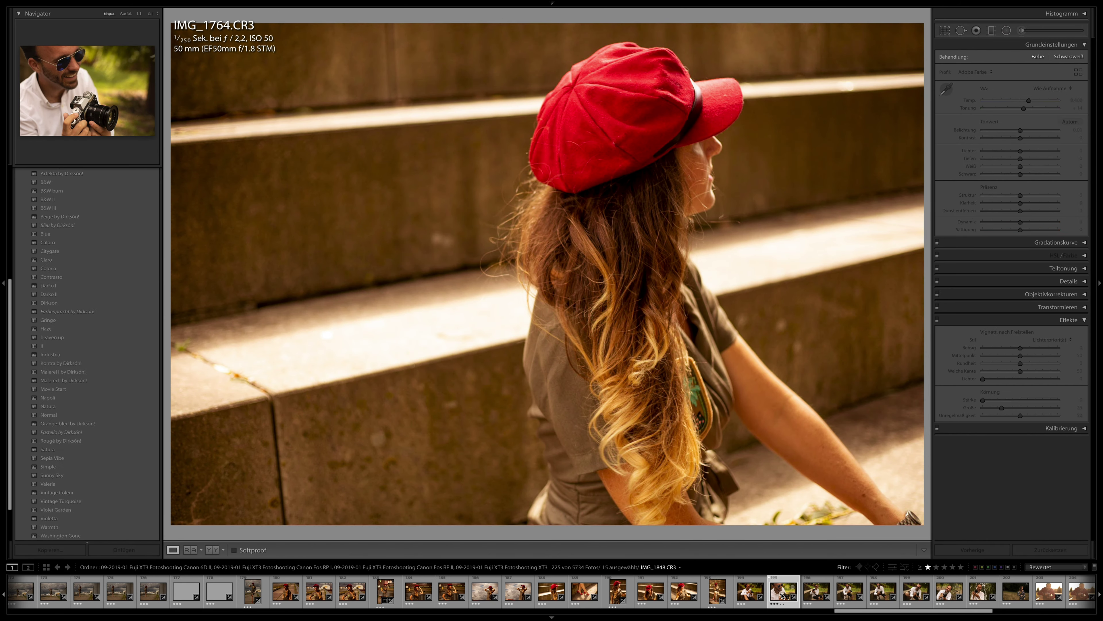
{"action": "key", "text": "Right"}
{"action": "key", "text": "Left"}
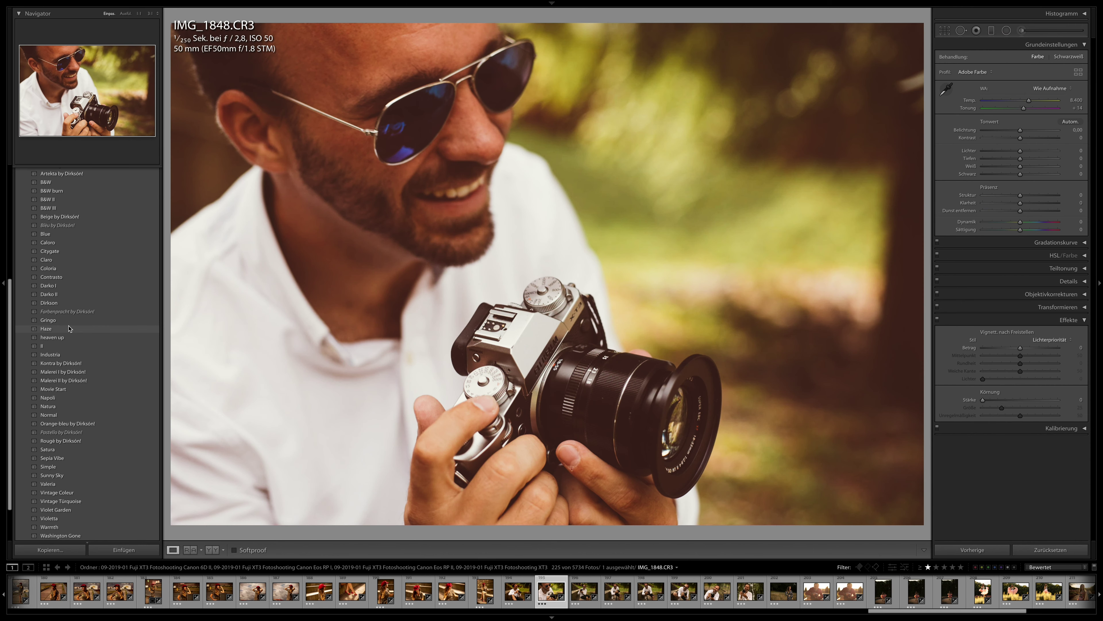
Apply the Gringo preset to IMG_1848, IMG_1858 and IMG_1873, raising exposure to +0.15.
{"action": "left_click", "coordinate": [70, 321]}
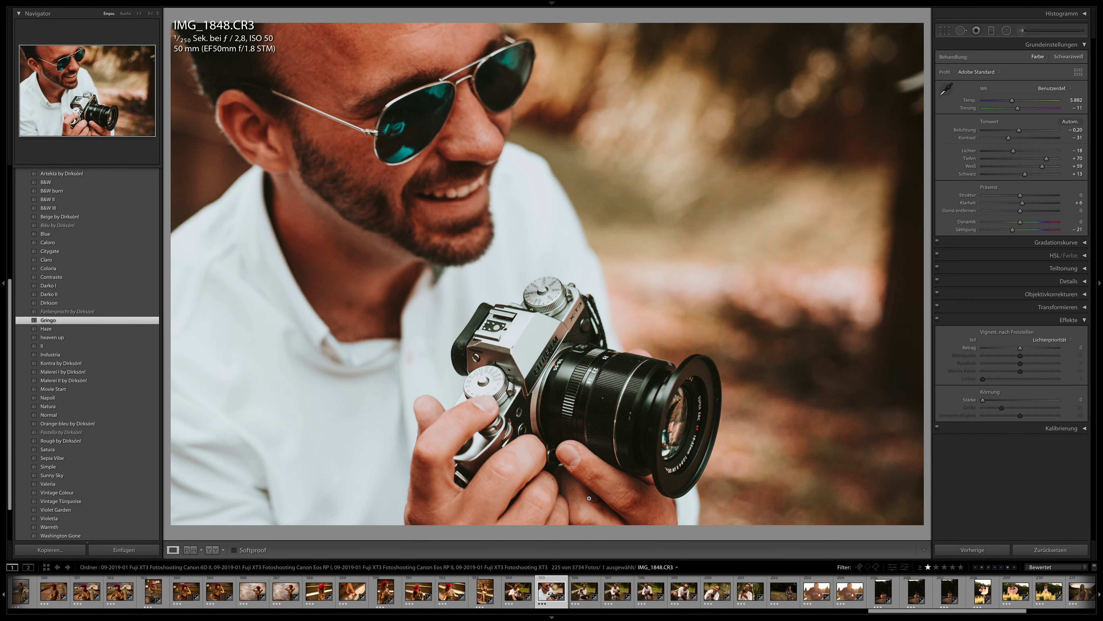
{"action": "key", "text": "Right"}
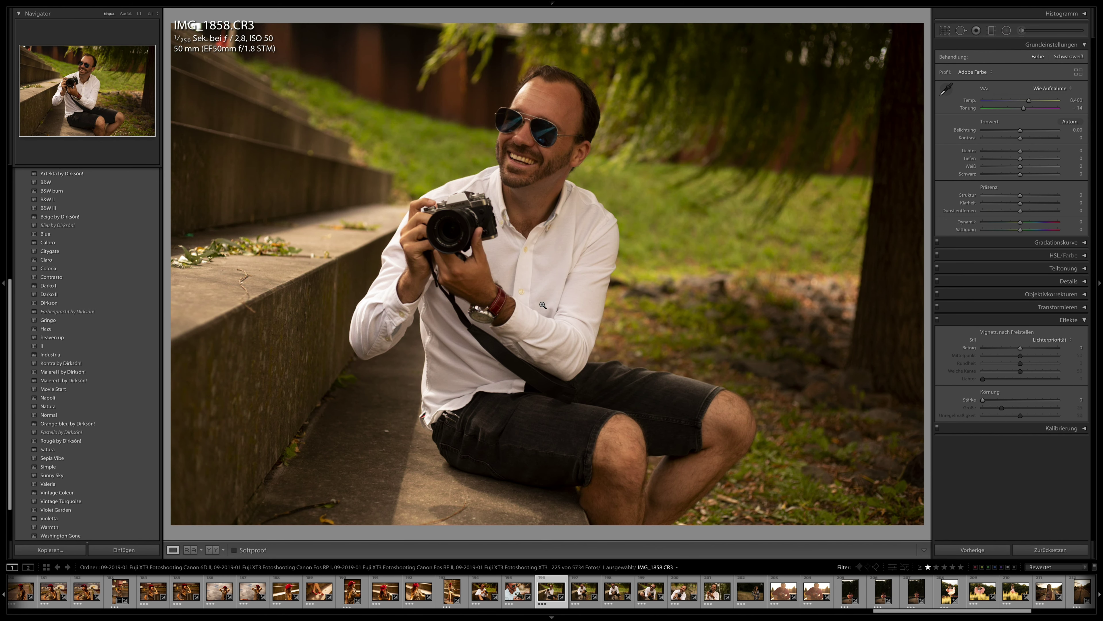
{"action": "left_click", "coordinate": [61, 320]}
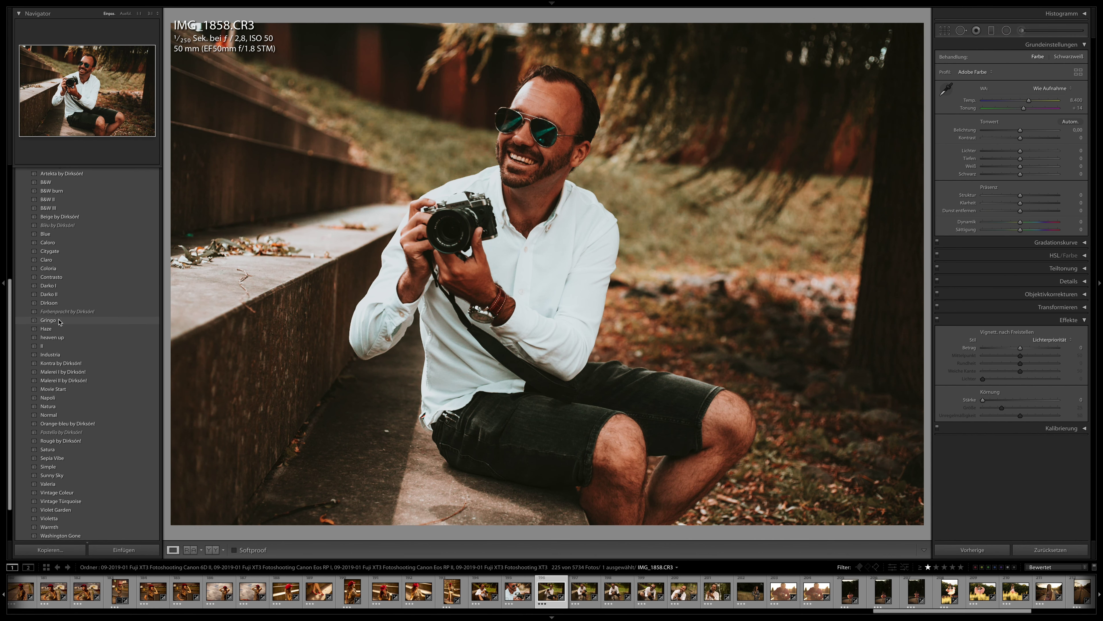
{"action": "key", "text": "Right"}
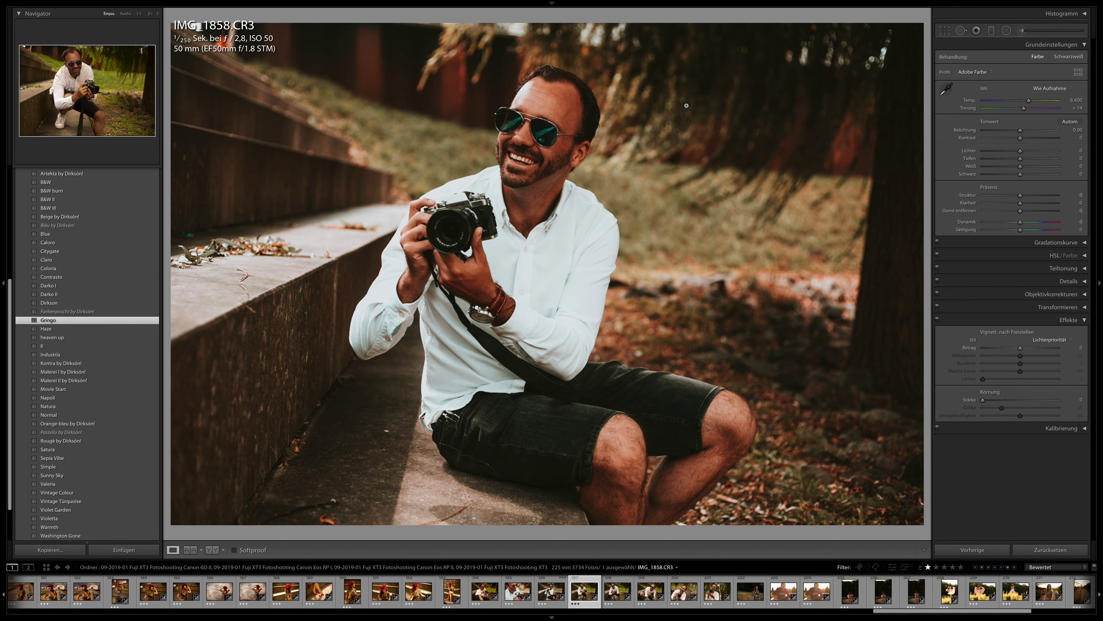
{"action": "left_click", "coordinate": [75, 322]}
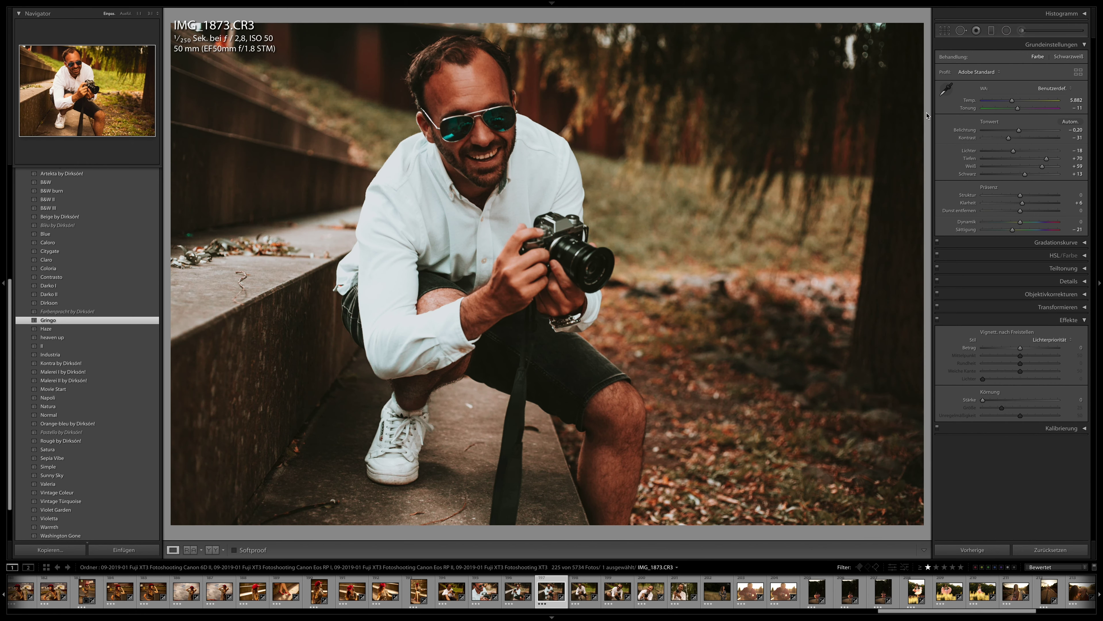
{"action": "left_click", "coordinate": [1022, 130]}
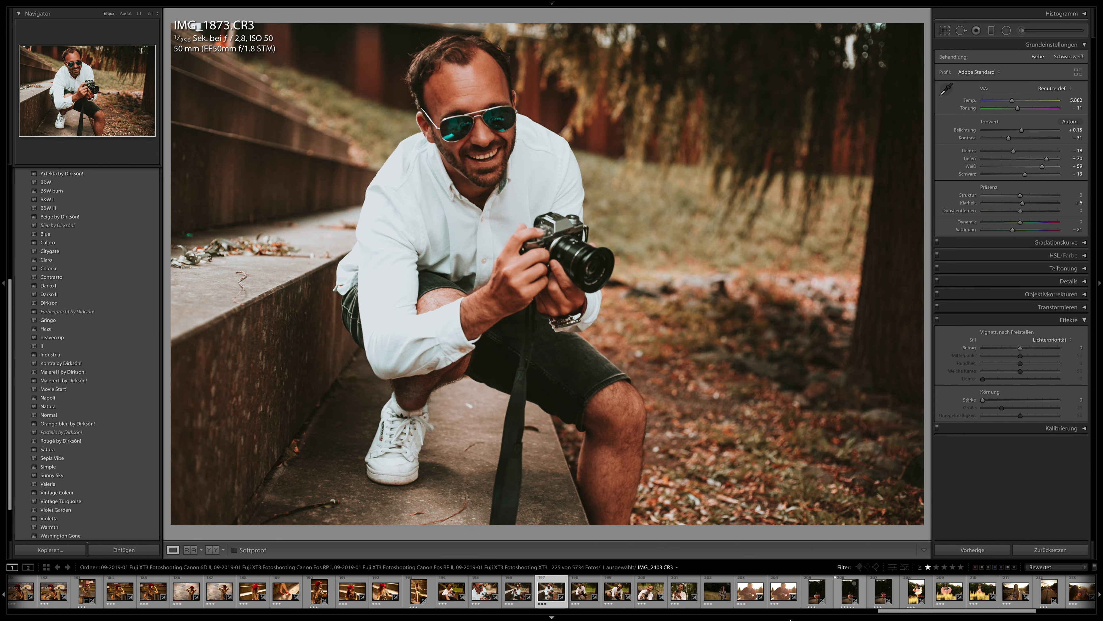
Sync the Gringo grade to photos 197–204 and review the synced shots from IMG_1886 onward.
{"action": "left_click", "coordinate": [782, 597], "text": "shift"}
{"action": "left_click", "coordinate": [978, 550]}
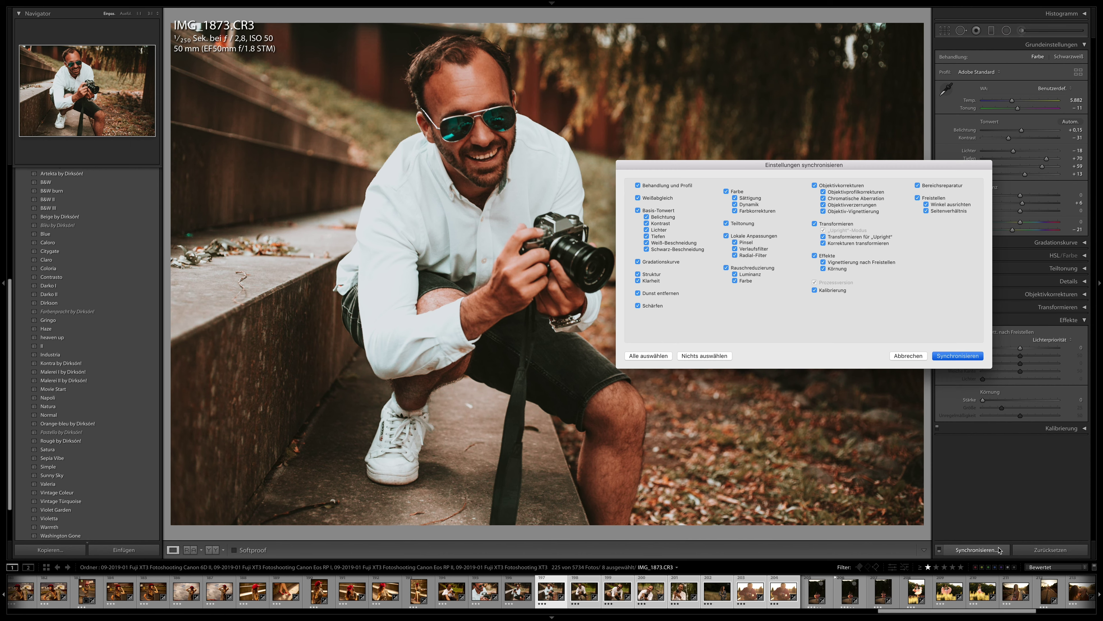
{"action": "left_click", "coordinate": [958, 379]}
{"action": "left_click", "coordinate": [586, 593]}
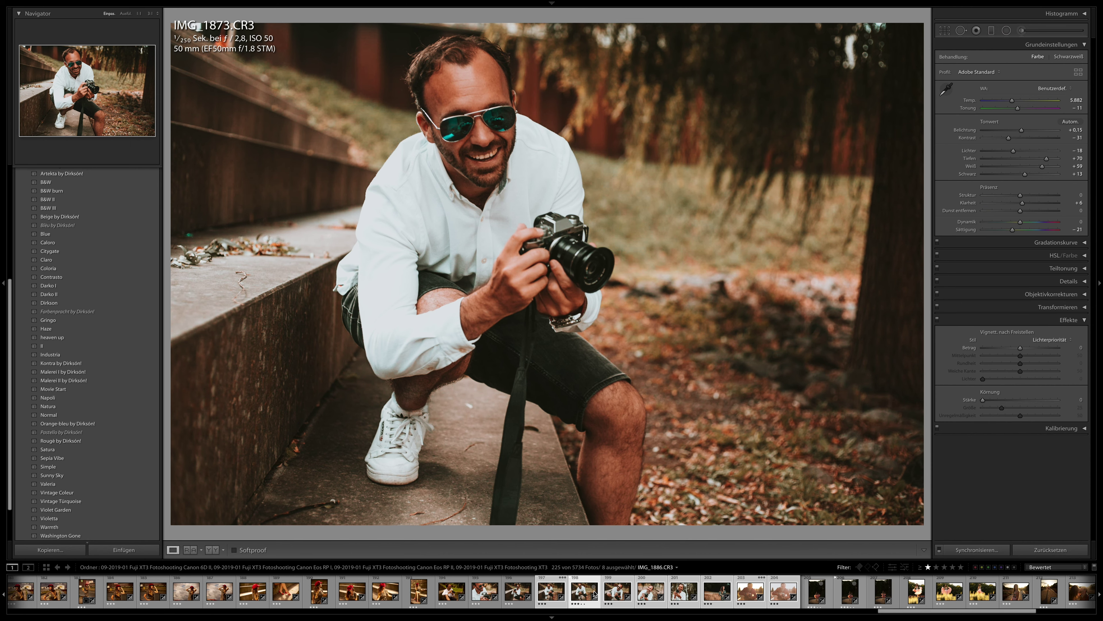
{"action": "key", "text": "Right"}
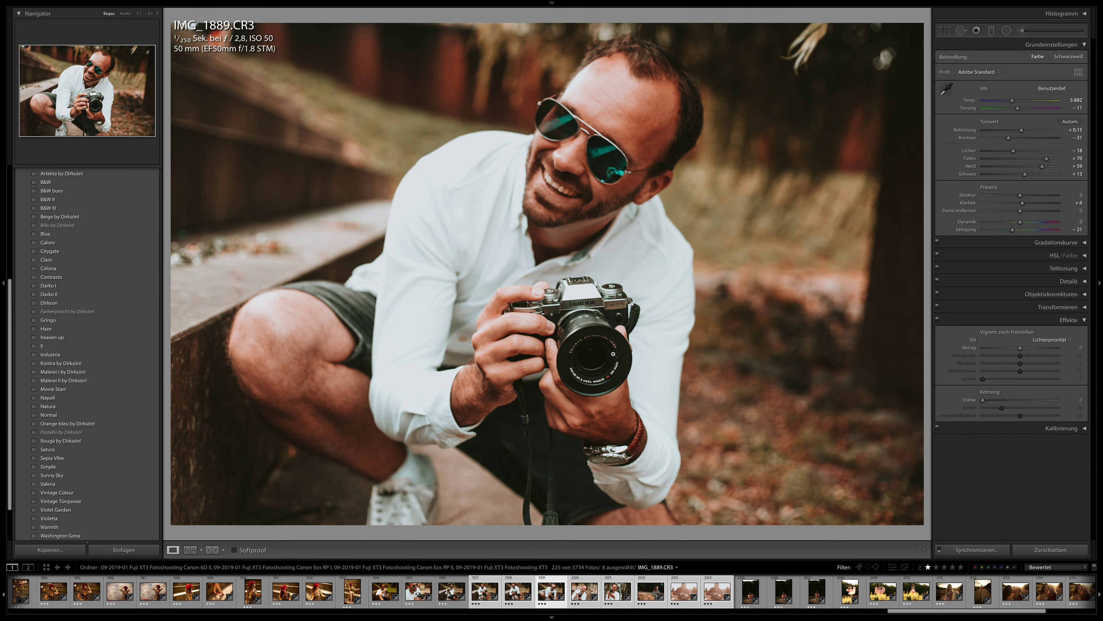
{"action": "key", "text": "Right"}
{"action": "key", "text": "Right"}
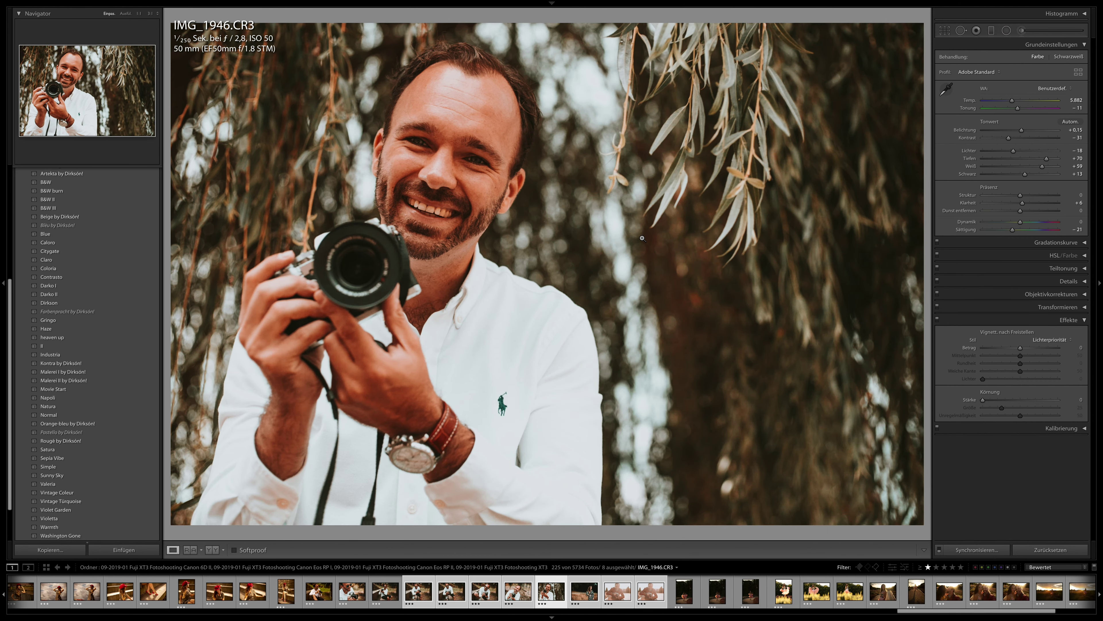
{"action": "key", "text": "Right"}
{"action": "key", "text": "Right"}
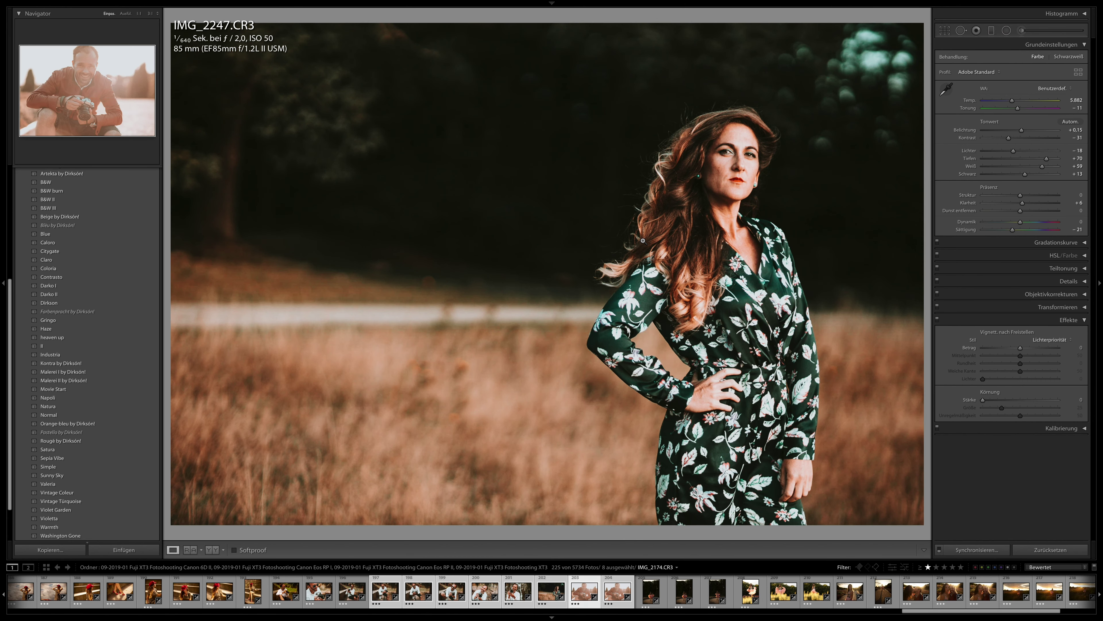
{"action": "key", "text": "Right"}
Filter the Library to Fujifilm X-T3 photos via the Kamera metadata column, then return to Develop.
{"action": "scroll", "coordinate": [788, 603], "scroll_direction": "down", "scroll_amount": 5}
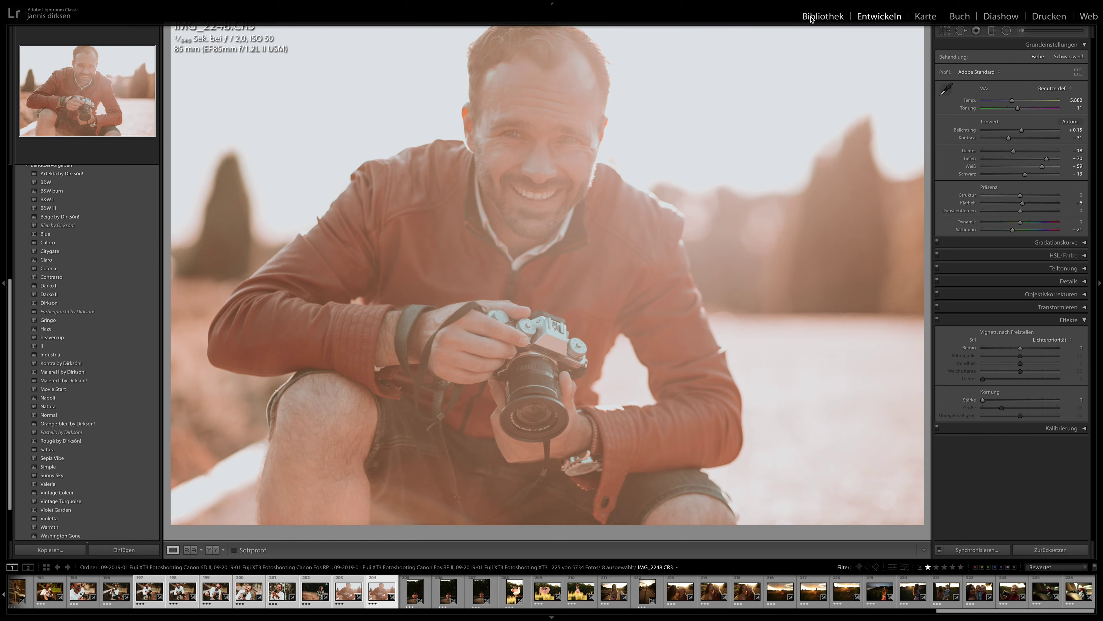
{"action": "left_click", "coordinate": [811, 17]}
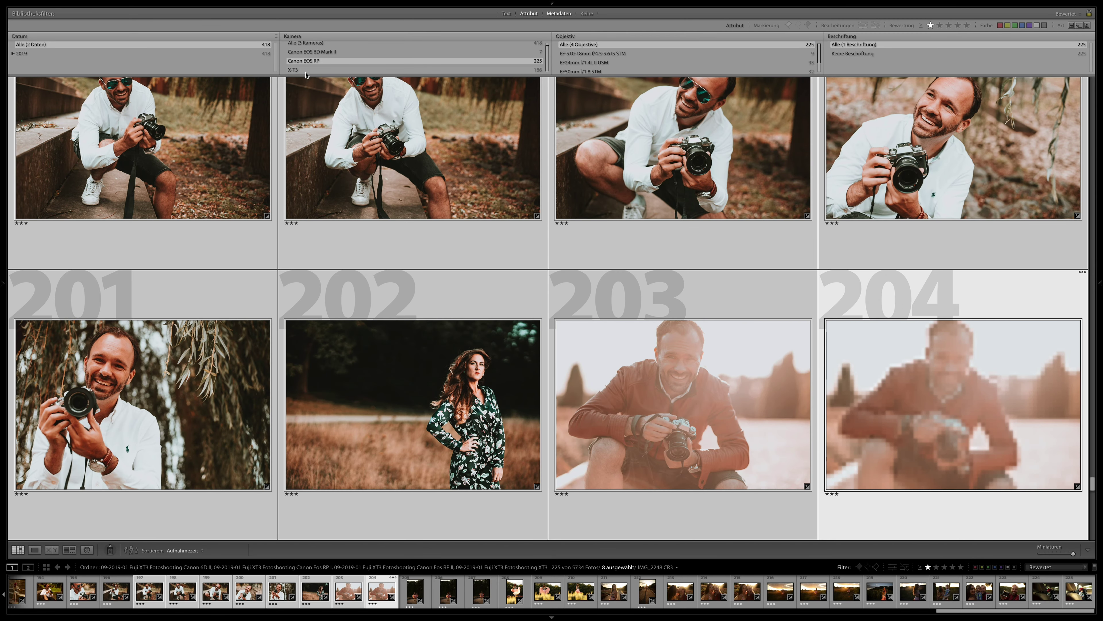
{"action": "left_click", "coordinate": [293, 71]}
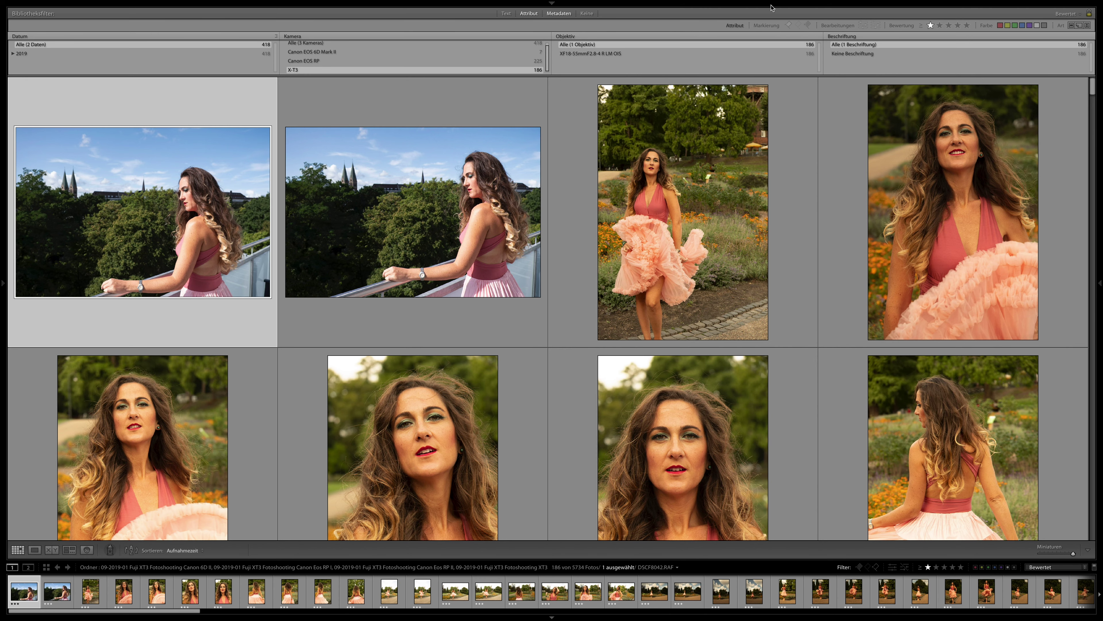
{"action": "left_click", "coordinate": [884, 18]}
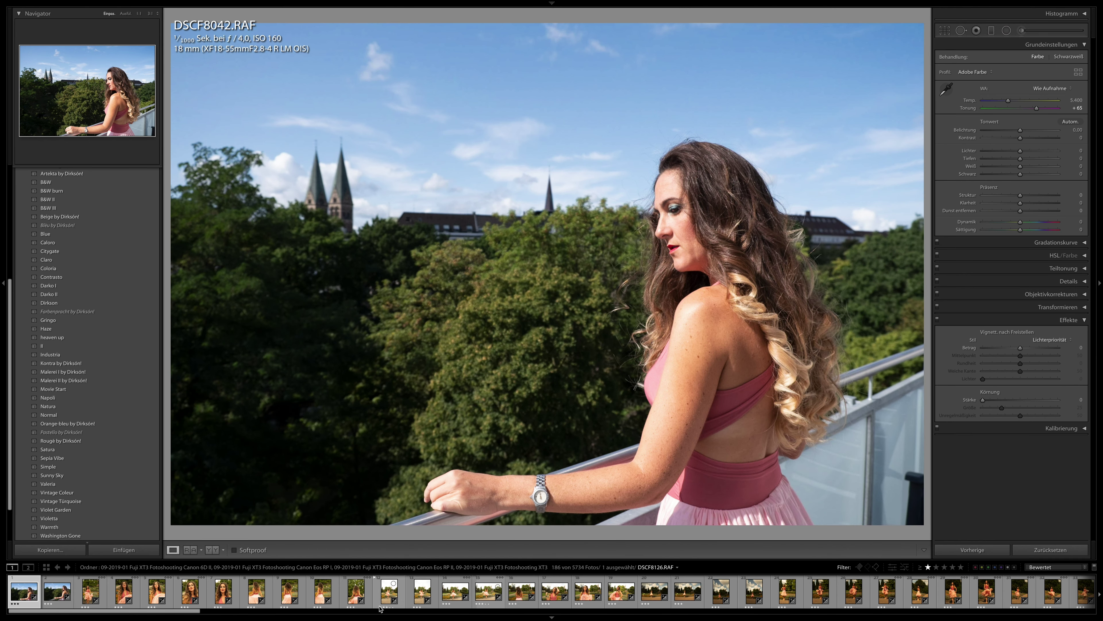
Browse DSCF8126, DSCF8160, DSCF8651 and DSCF8709 in the filmstrip to reach DSCF8711.
{"action": "left_click", "coordinate": [422, 591]}
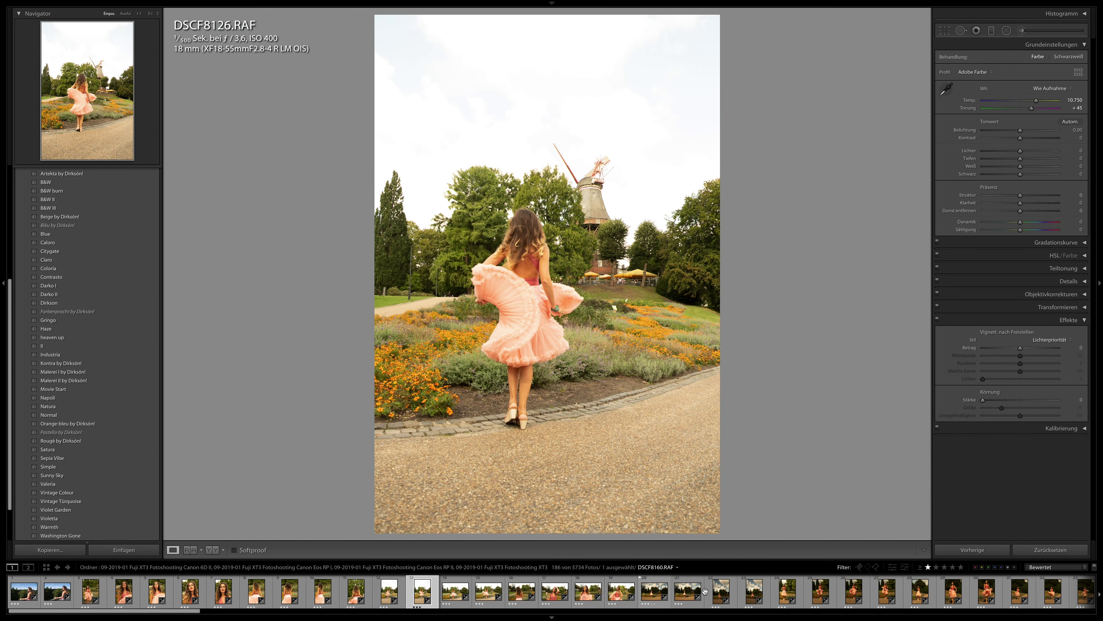
{"action": "left_click", "coordinate": [704, 591]}
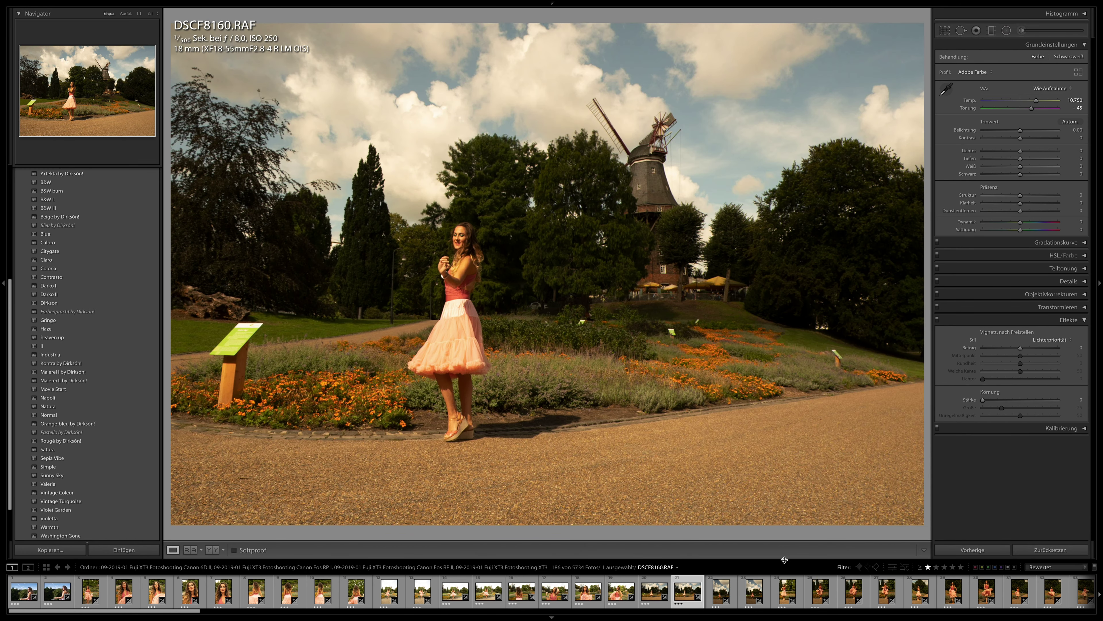
{"action": "scroll", "coordinate": [838, 591], "scroll_direction": "down", "scroll_amount": 5}
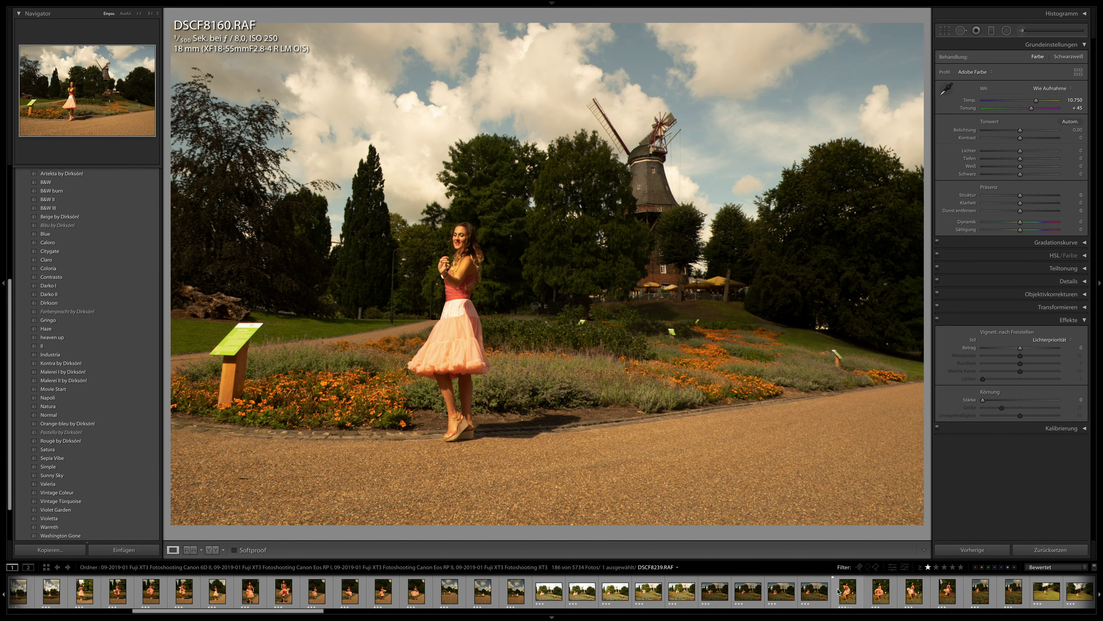
{"action": "scroll", "coordinate": [838, 591], "scroll_direction": "down", "scroll_amount": 3}
{"action": "scroll", "coordinate": [835, 592], "scroll_direction": "down", "scroll_amount": 3}
{"action": "scroll", "coordinate": [828, 593], "scroll_direction": "down", "scroll_amount": 3}
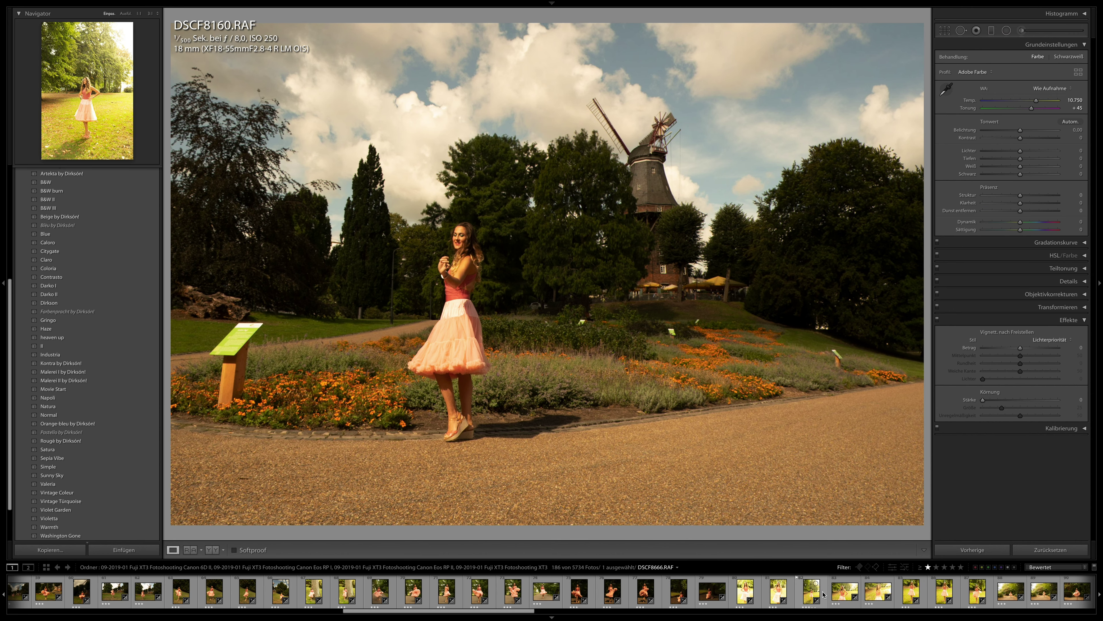
{"action": "left_click", "coordinate": [779, 591]}
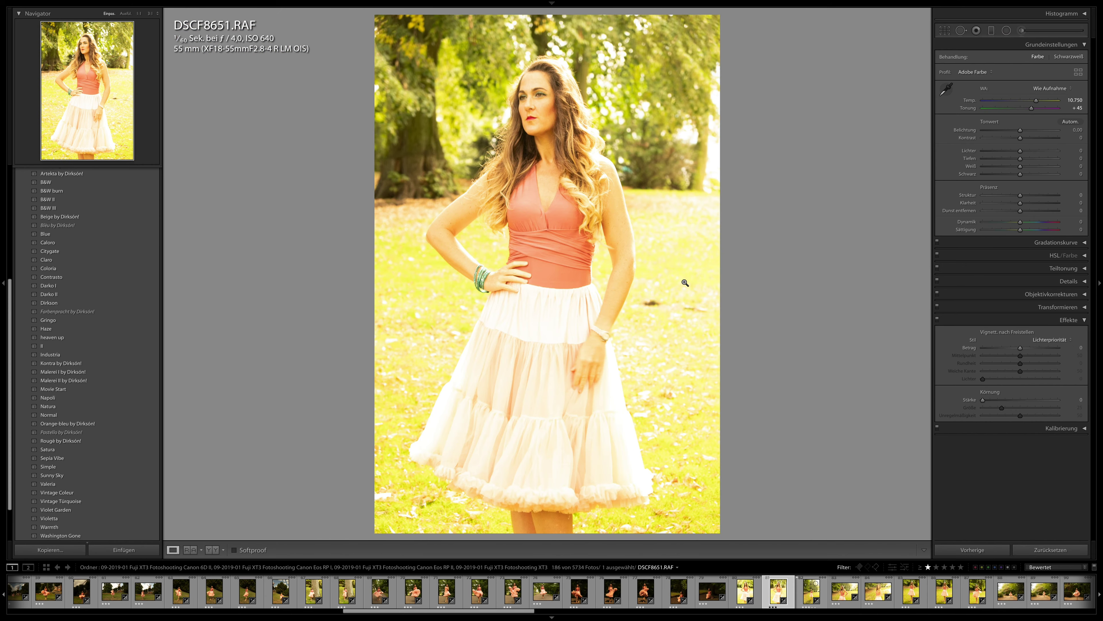
{"action": "left_click", "coordinate": [908, 590]}
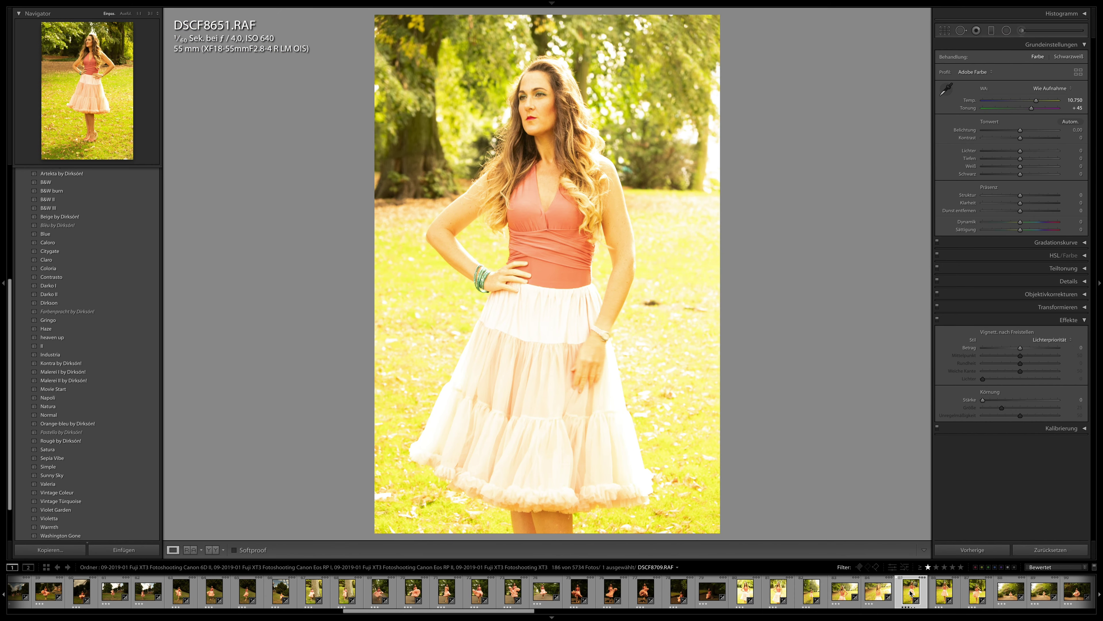
{"action": "key", "text": "Right"}
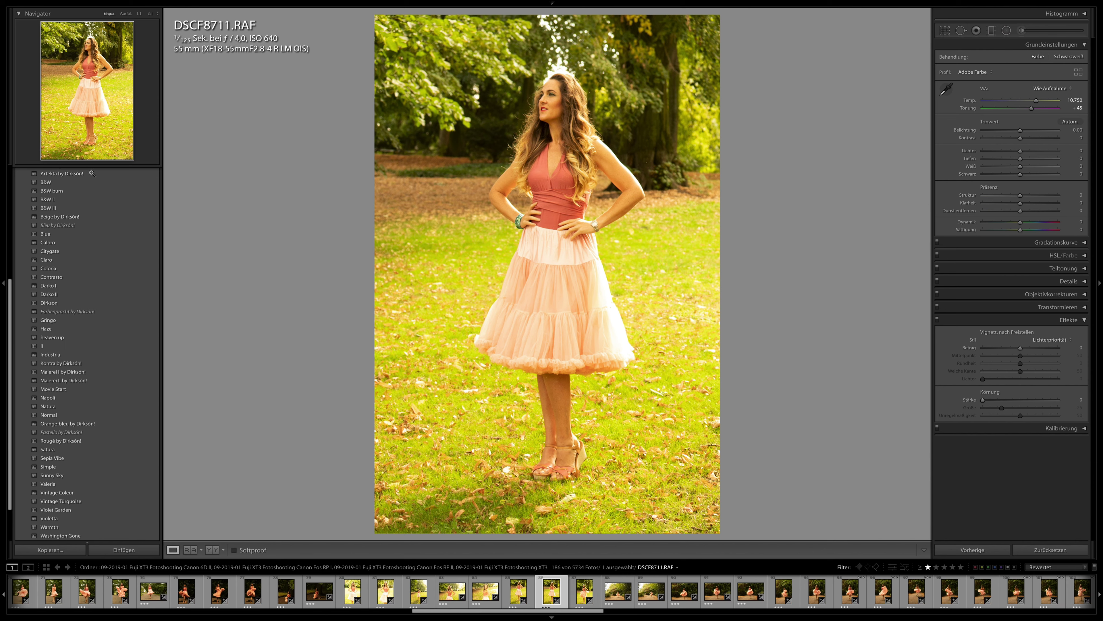
Apply B&W II to DSCF8711, sync it to photos 86–89, and review DSCF8730 through DSCF8743.
{"action": "left_click", "coordinate": [91, 201]}
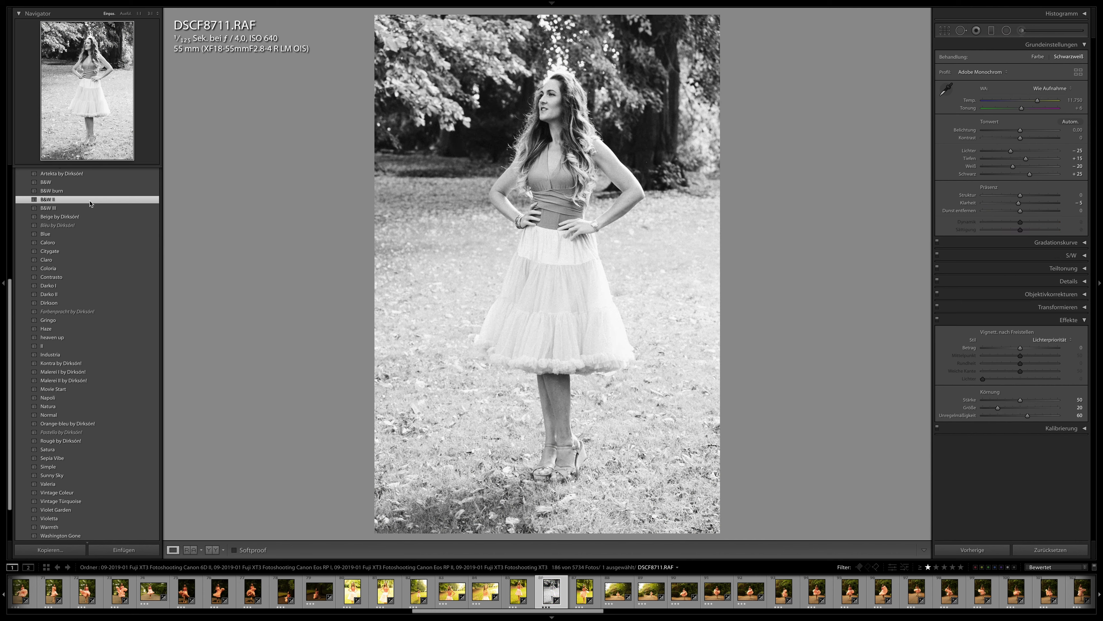
{"action": "left_click", "coordinate": [634, 594], "text": "shift"}
{"action": "left_click", "coordinate": [973, 550]}
{"action": "key", "text": "Return"}
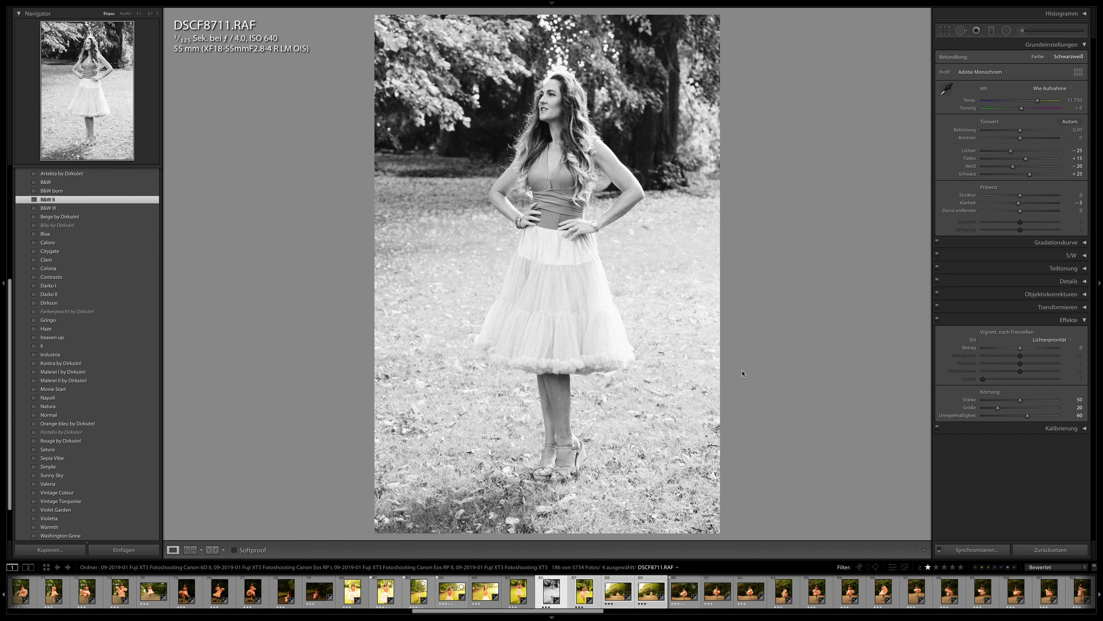
{"action": "key", "text": "Right"}
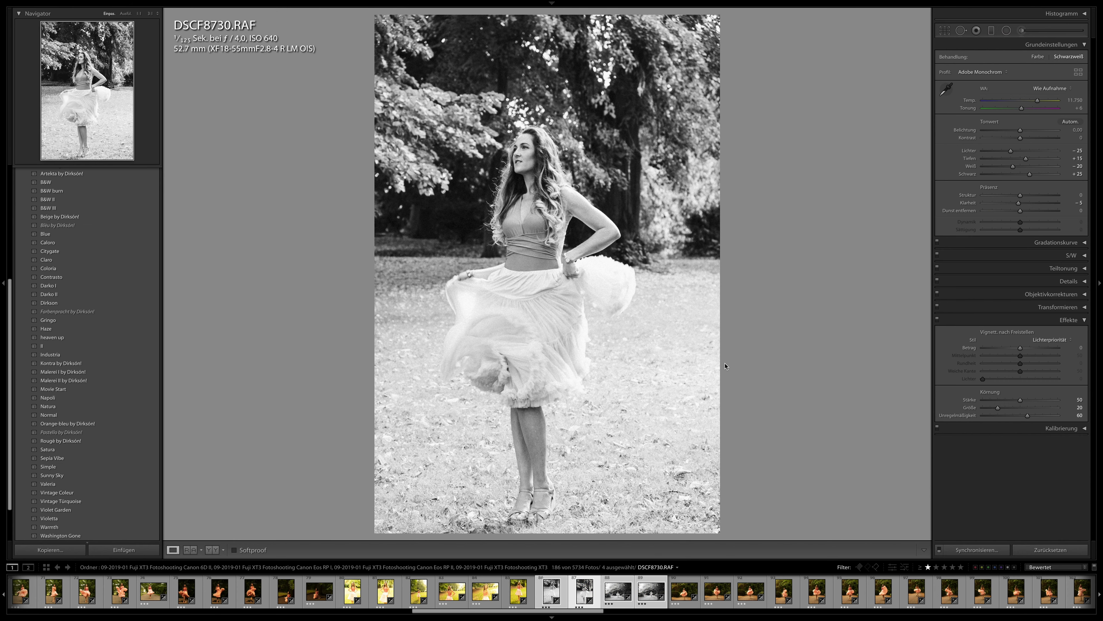
{"action": "key", "text": "Right"}
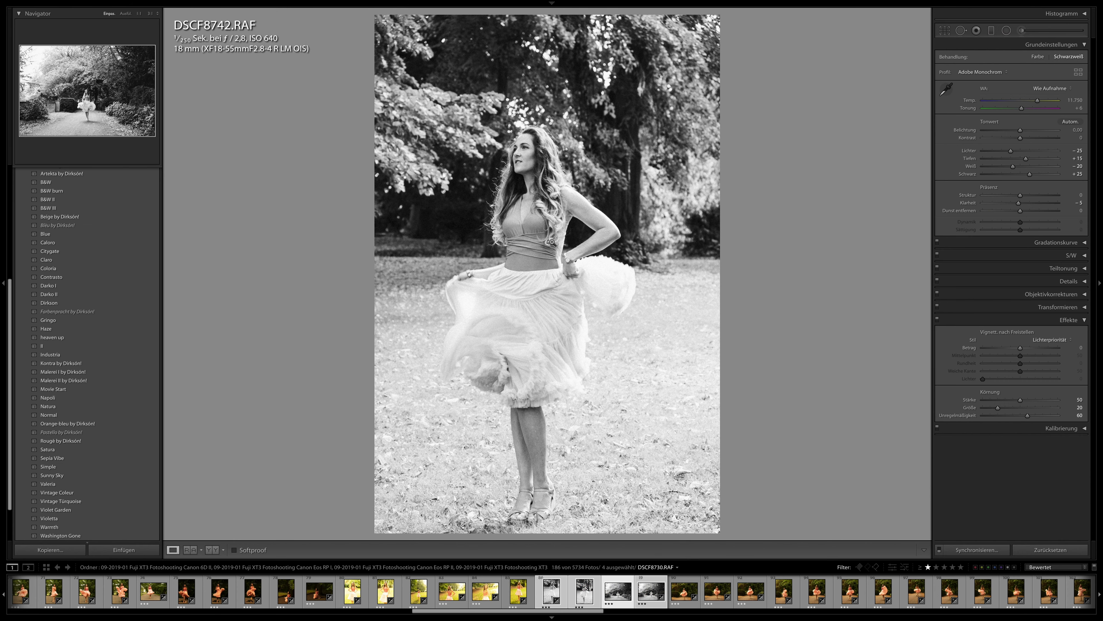
{"action": "key", "text": "Right"}
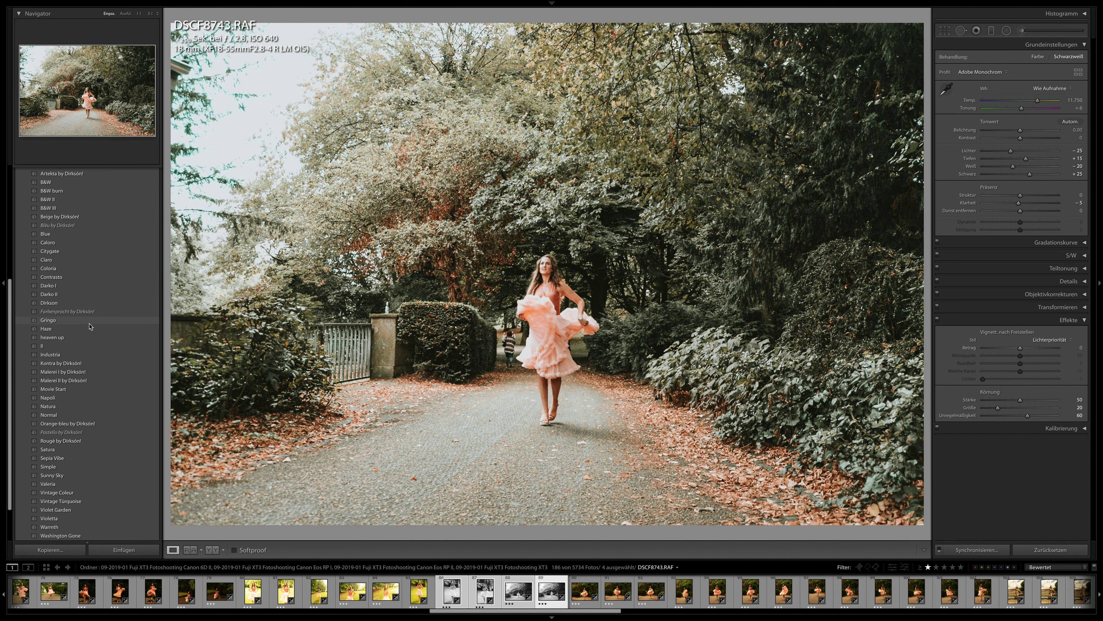
Apply the II preset with slightly lowered exposure and sync it across the park photos.
{"action": "left_click", "coordinate": [89, 323]}
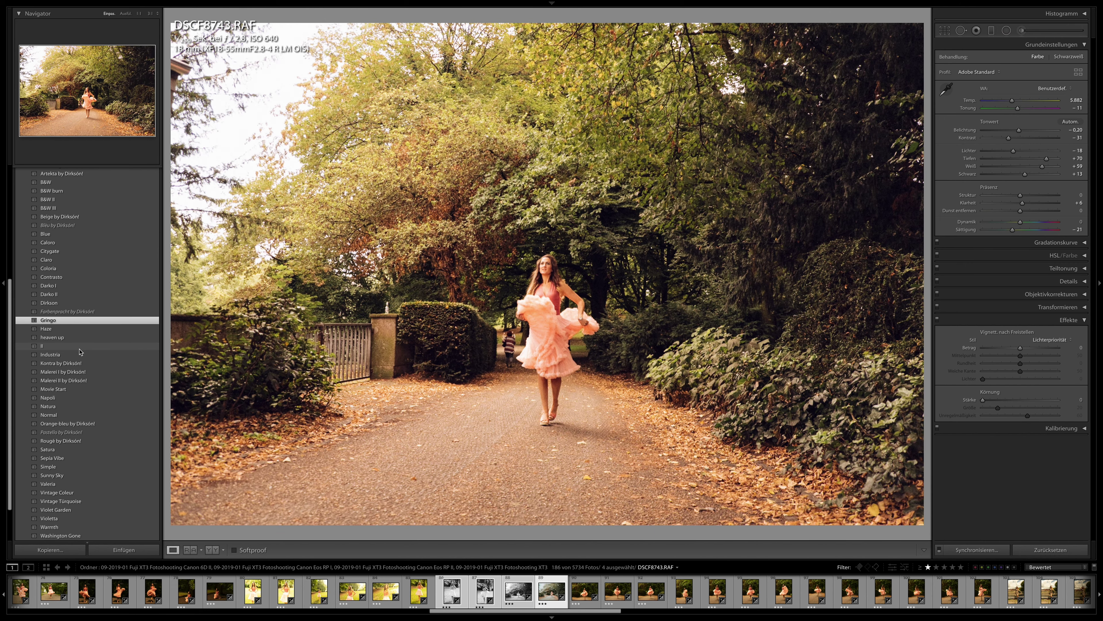
{"action": "left_click", "coordinate": [71, 348]}
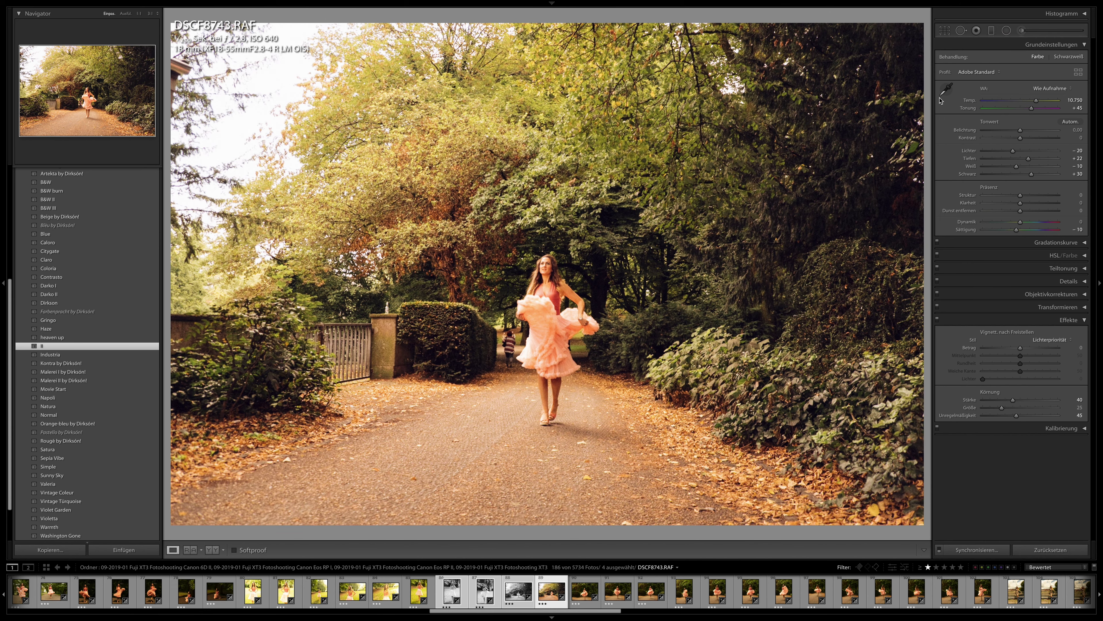
{"action": "left_click_drag", "start_coordinate": [1020, 129], "coordinate": [1016, 130]}
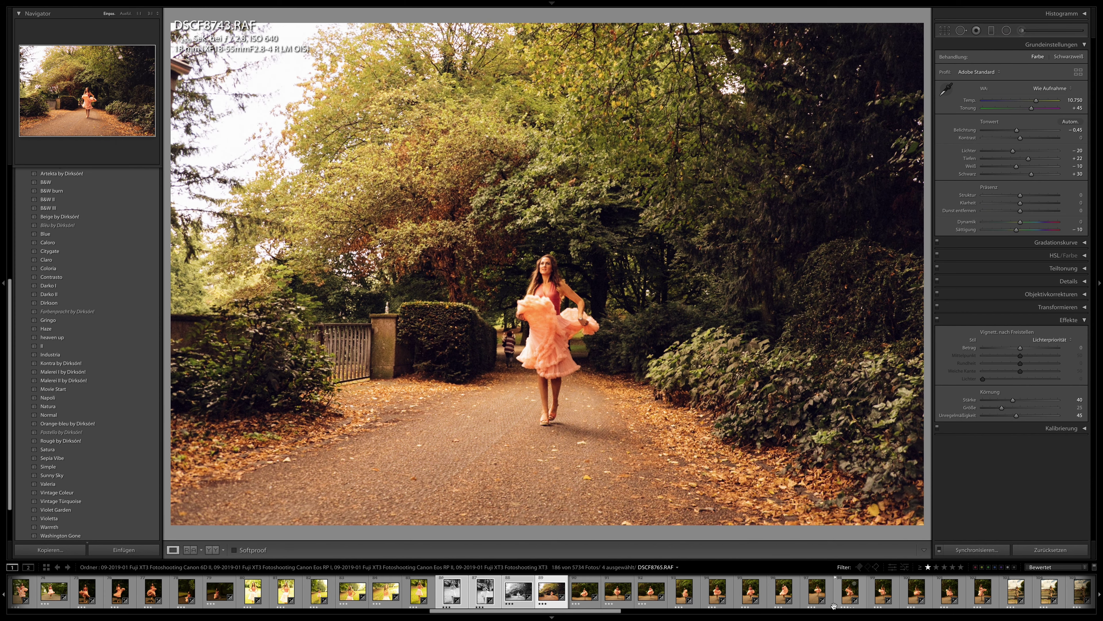
{"action": "left_click", "coordinate": [883, 591], "text": "shift"}
{"action": "left_click", "coordinate": [978, 549]}
{"action": "left_click", "coordinate": [958, 355]}
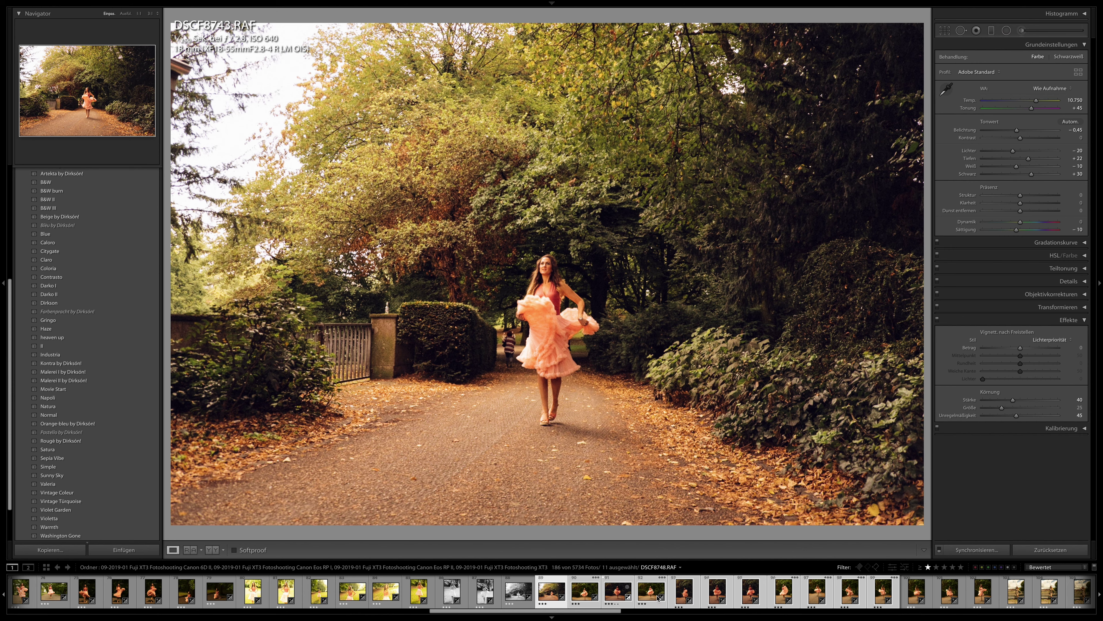
Raise DSCF8747's exposure to +0.30 and step through DSCF8749 to DSCF8757.
{"action": "left_click", "coordinate": [585, 591]}
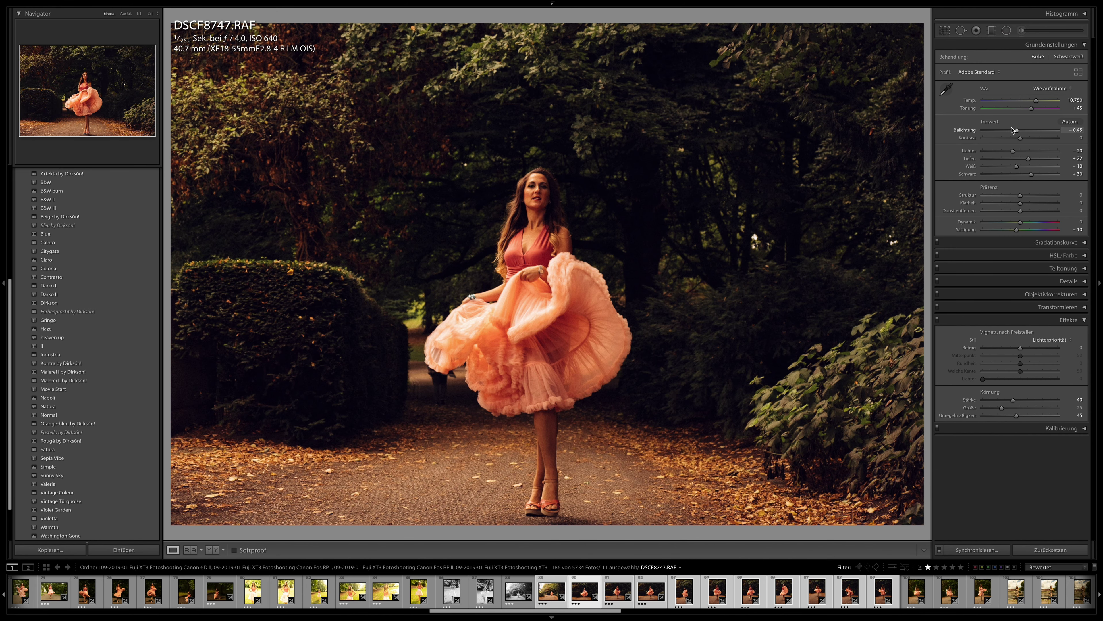
{"action": "left_click_drag", "start_coordinate": [1020, 133], "coordinate": [1022, 132]}
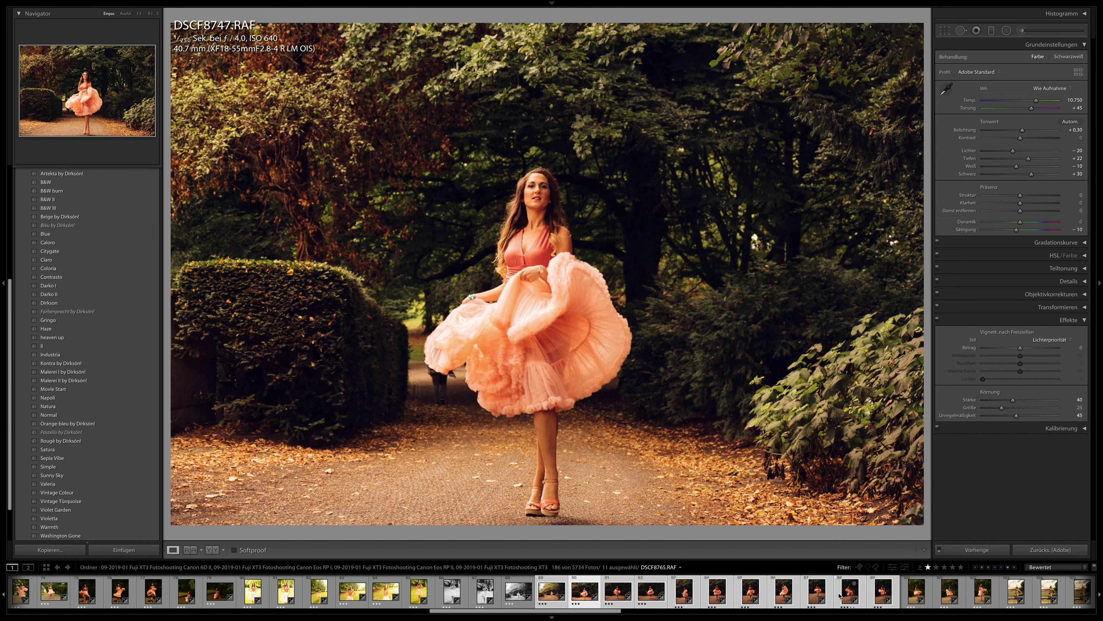
{"action": "key", "text": "slash"}
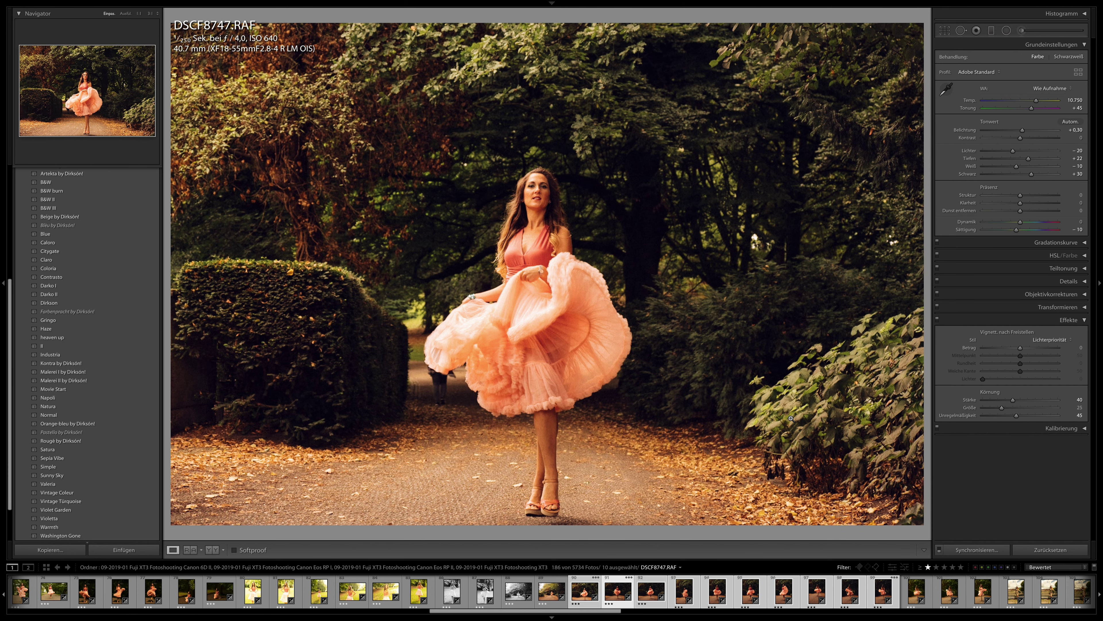
{"action": "key", "text": "Right"}
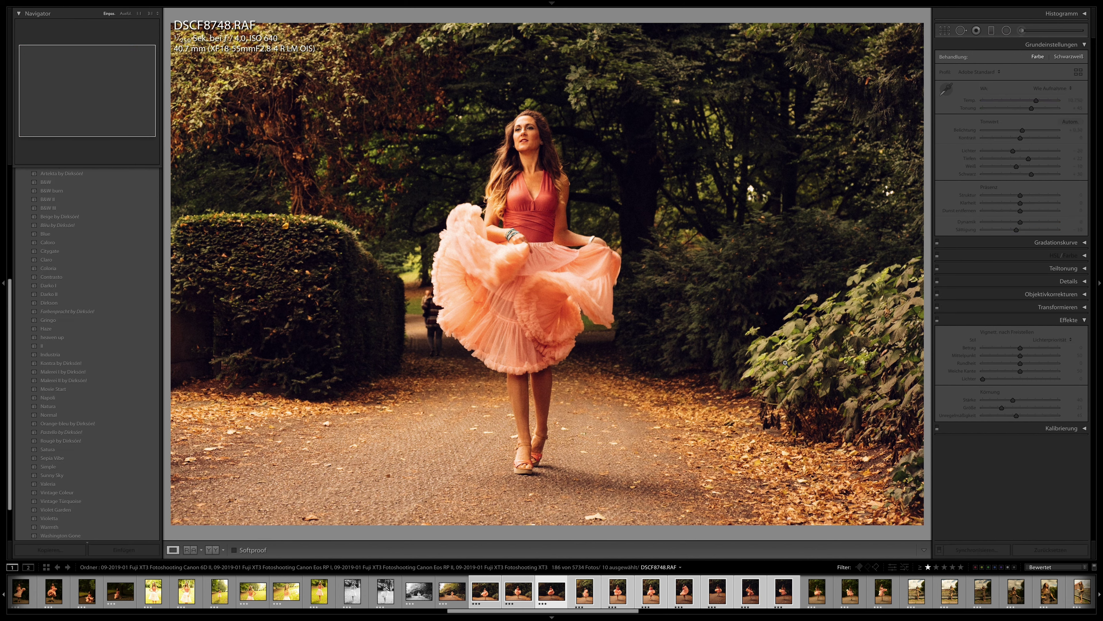
{"action": "key", "text": "Right"}
{"action": "key", "text": "Right"}
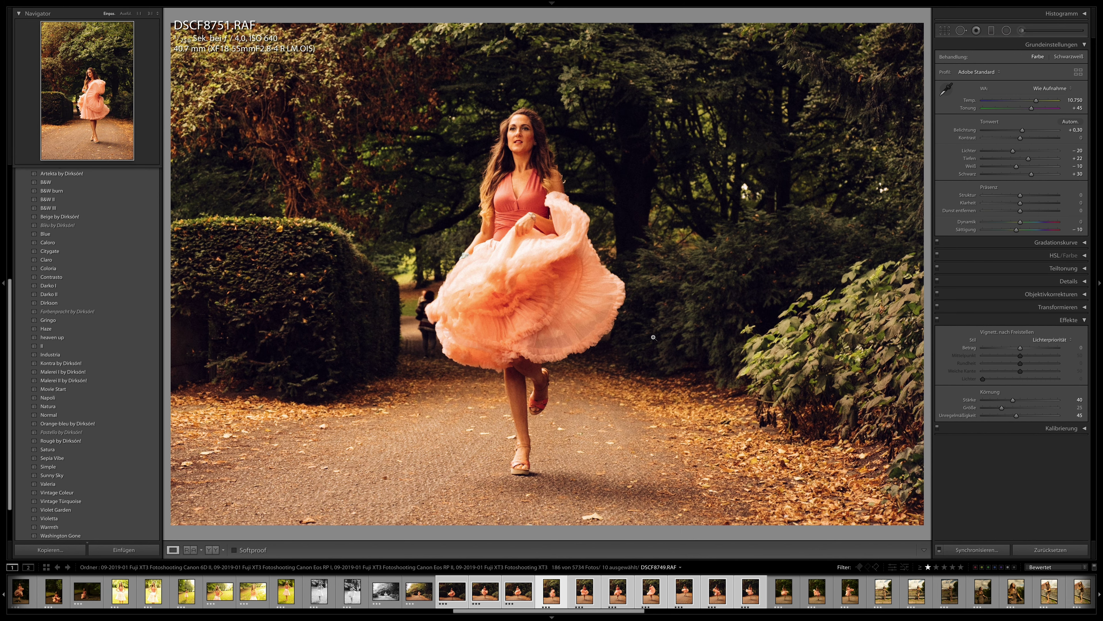
{"action": "key", "text": "Right"}
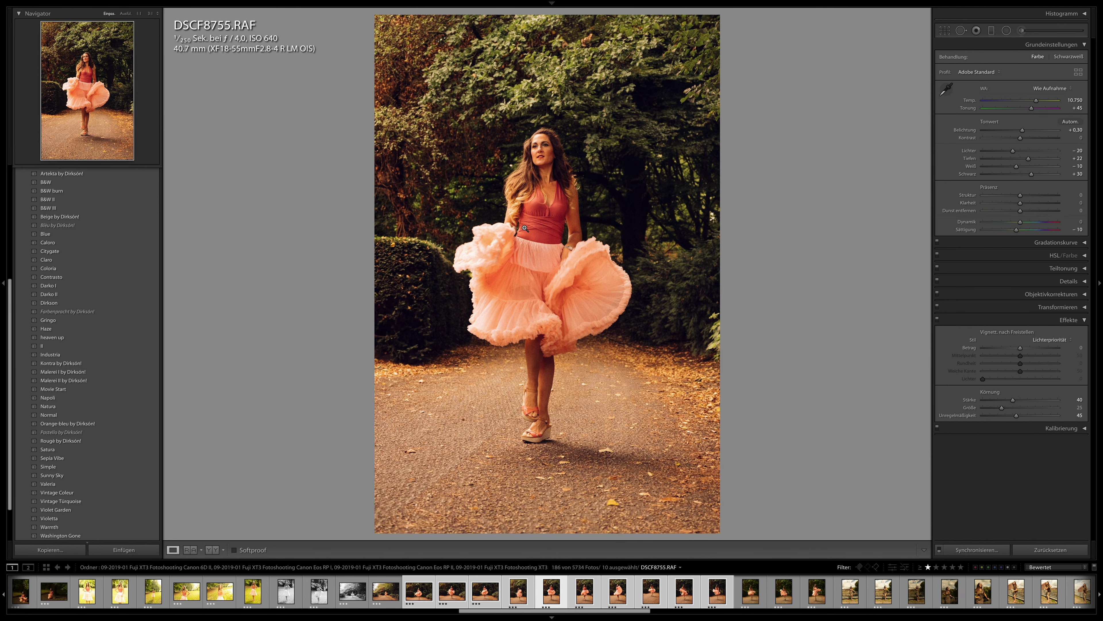
{"action": "key", "text": "Right"}
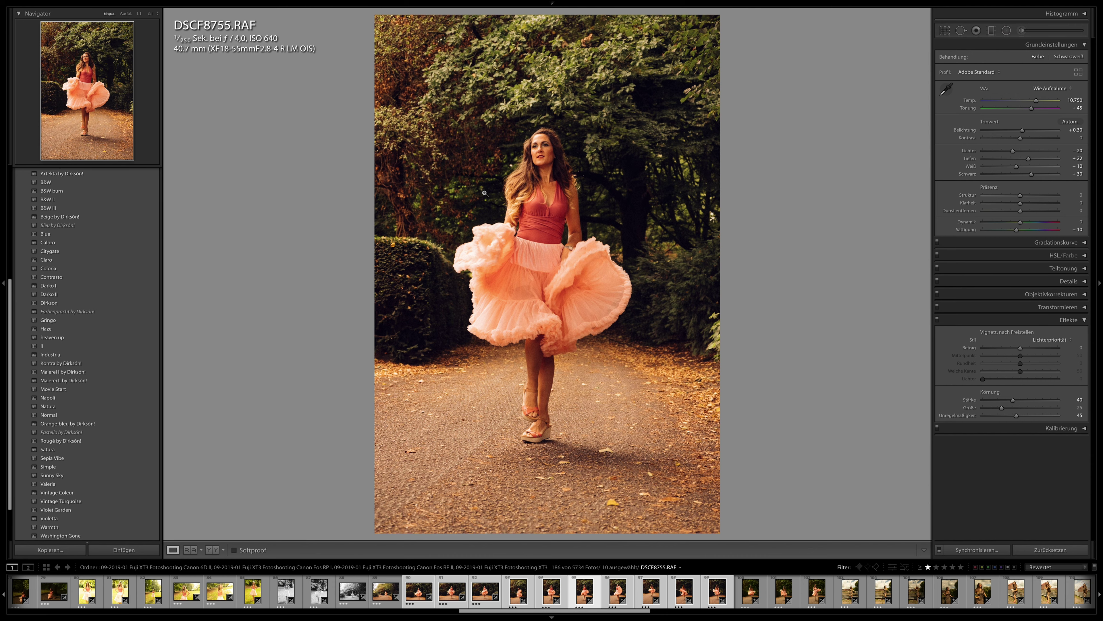
{"action": "key", "text": "Right"}
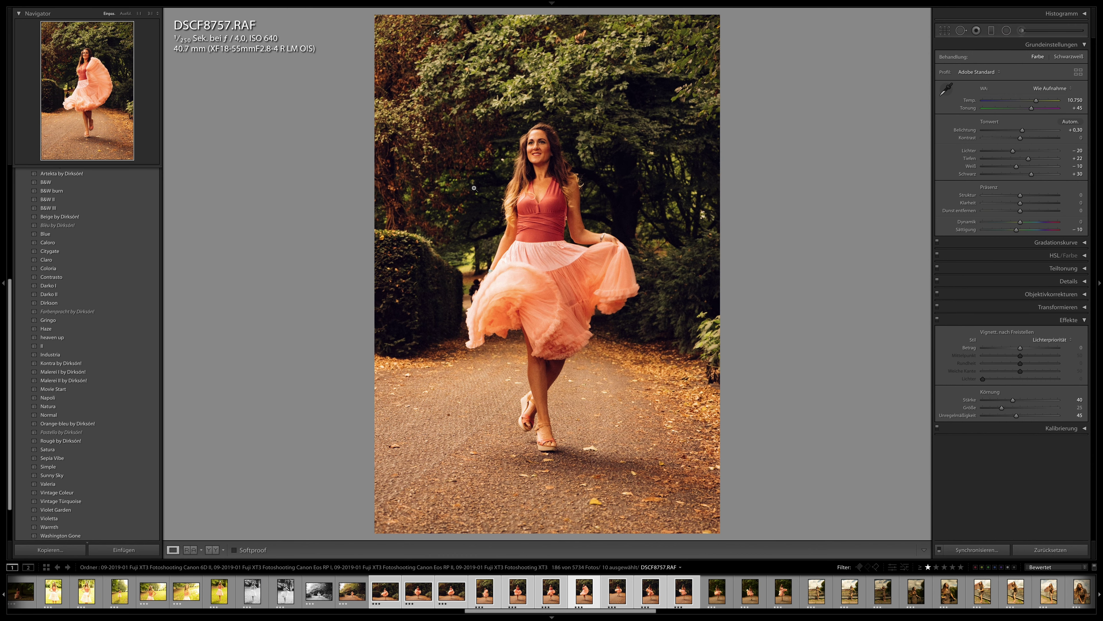
{"action": "key", "text": "Right"}
{"action": "key", "text": "Right"}
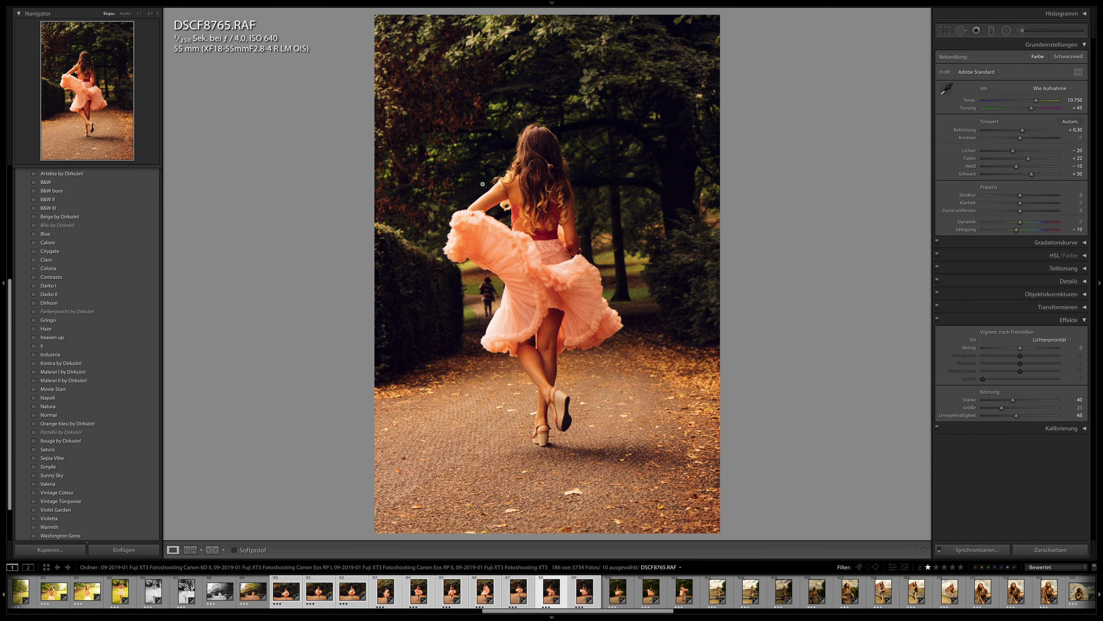
Preview DSCF8765 full-screen, advance to DSCF8766, then open the khaki-dress portrait DSCF8927.
{"action": "key", "text": "f"}
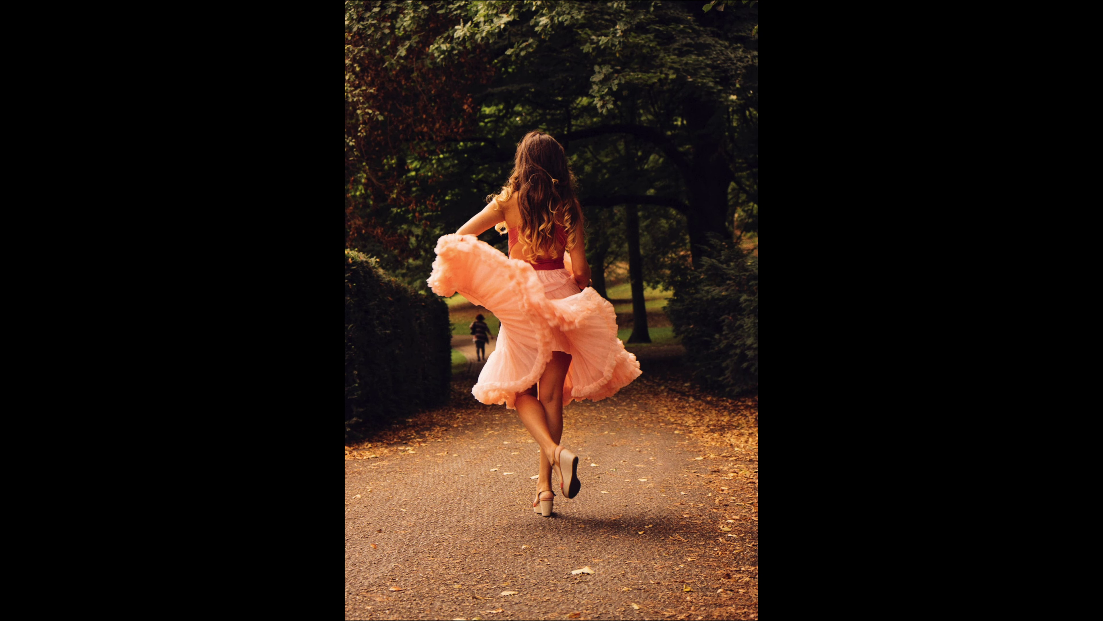
{"action": "key", "text": "f"}
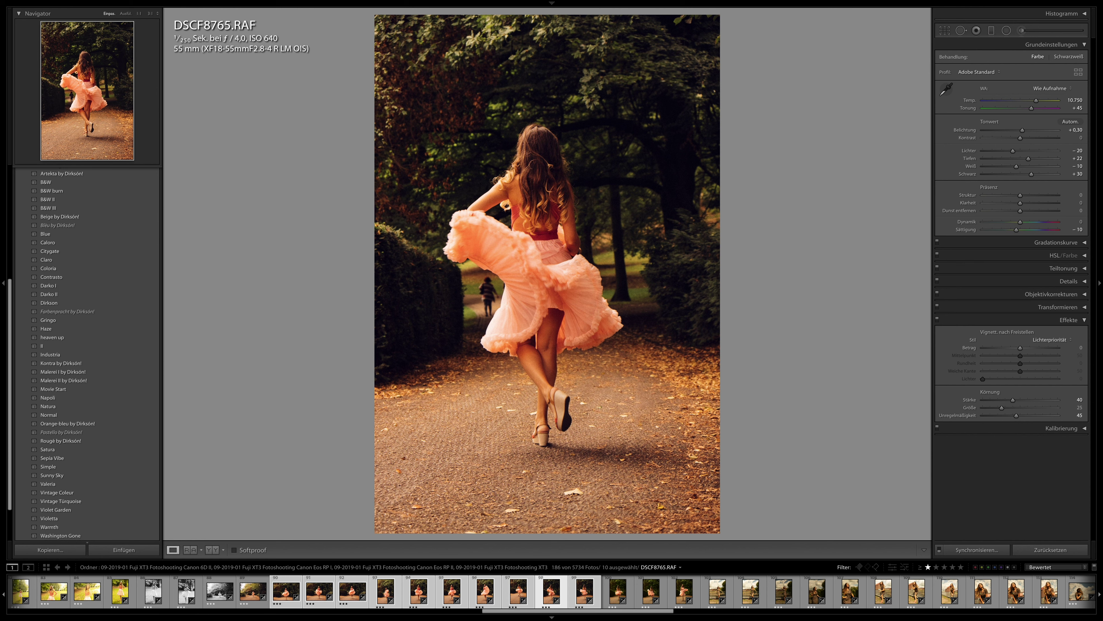
{"action": "key", "text": "Right"}
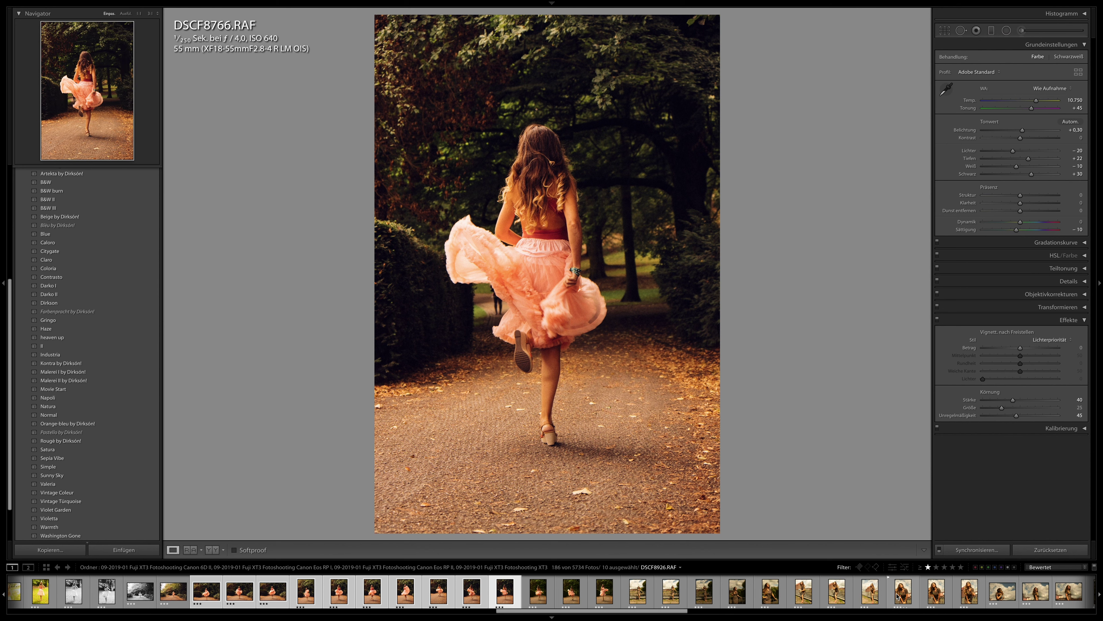
{"action": "left_click", "coordinate": [928, 597]}
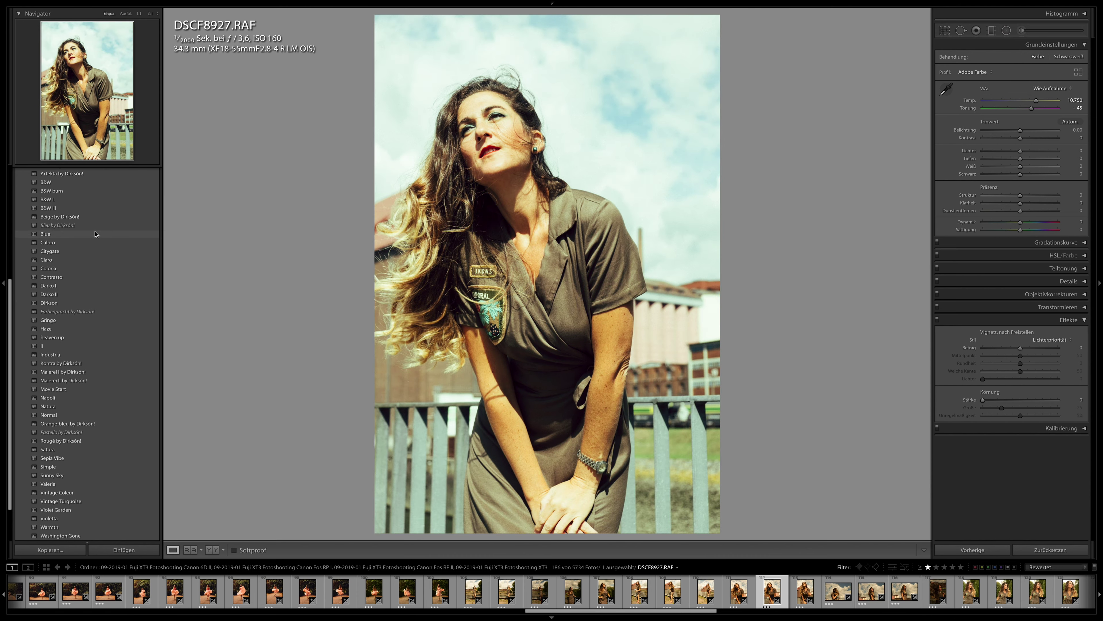
Apply Beige by Dirksón! and sync it across the nine khaki-dress photos 112–120.
{"action": "left_click", "coordinate": [99, 217]}
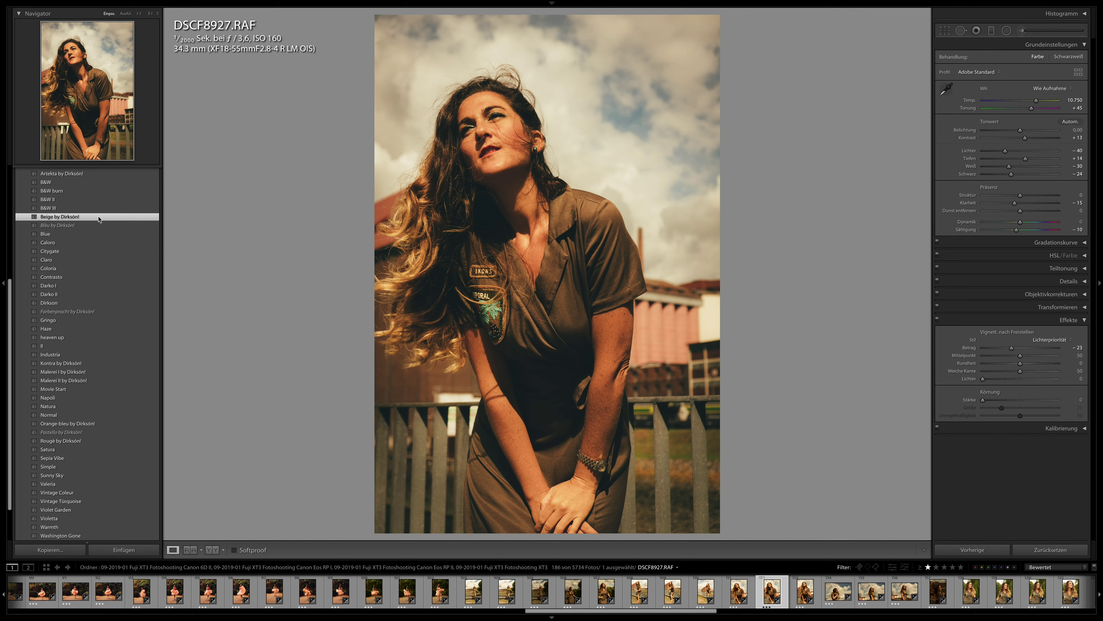
{"action": "left_click", "coordinate": [1022, 591], "text": "shift"}
{"action": "left_click", "coordinate": [995, 552]}
{"action": "key", "text": "Return"}
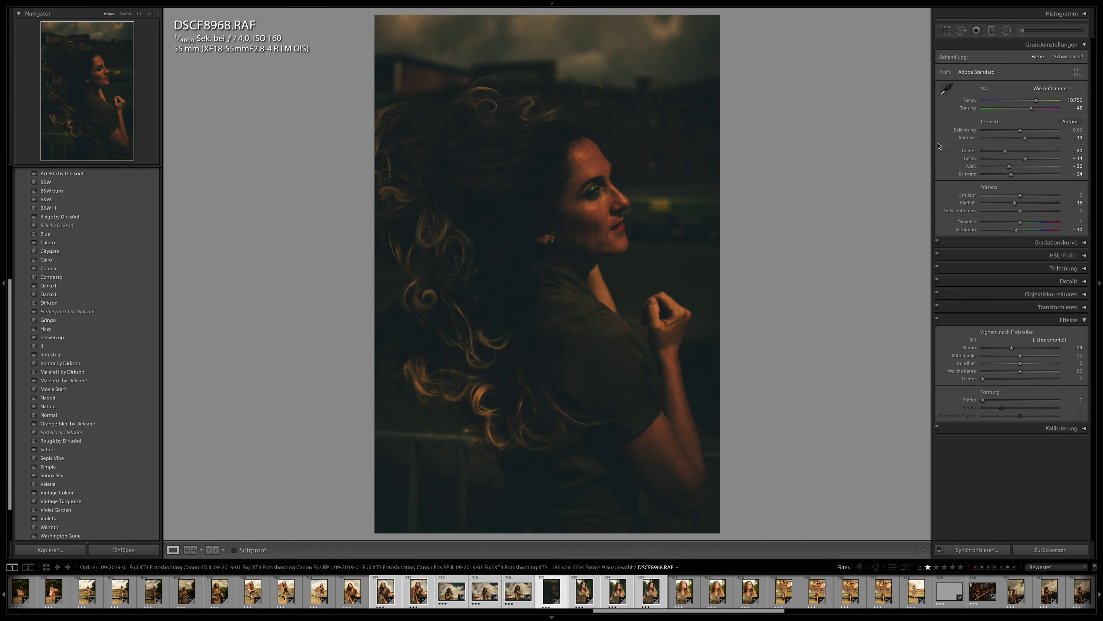
Set DSCF8968's exposure to +1.60 and DSCF8952's to +1.15, then go back to DSCF8927.
{"action": "left_click_drag", "start_coordinate": [1021, 130], "coordinate": [1032, 130]}
{"action": "key", "text": "Left"}
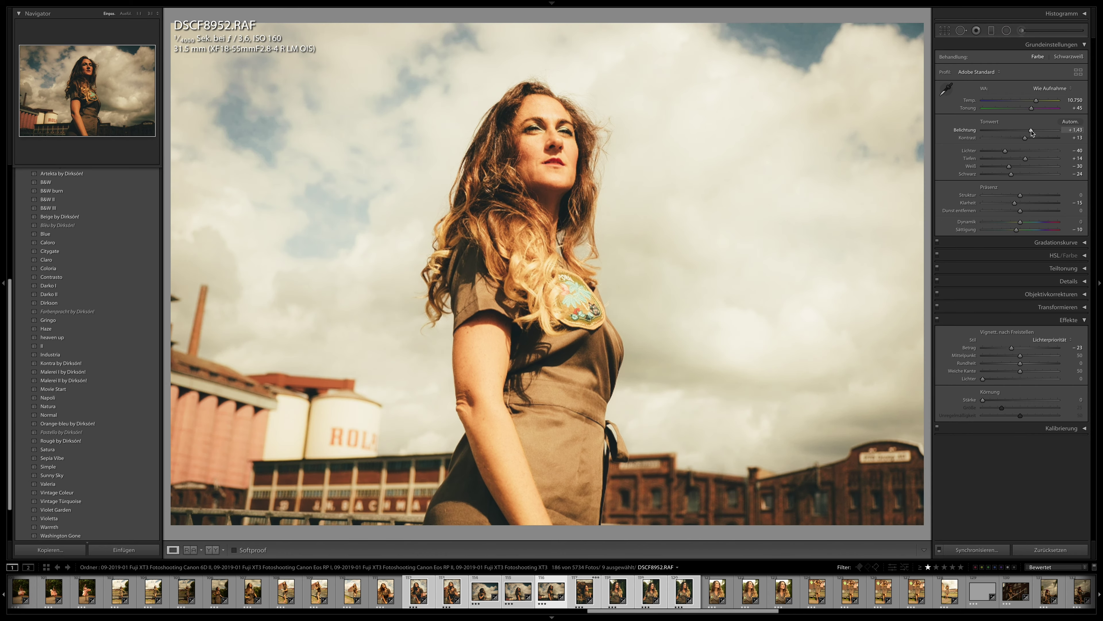
{"action": "left_click_drag", "start_coordinate": [1033, 132], "coordinate": [1029, 133]}
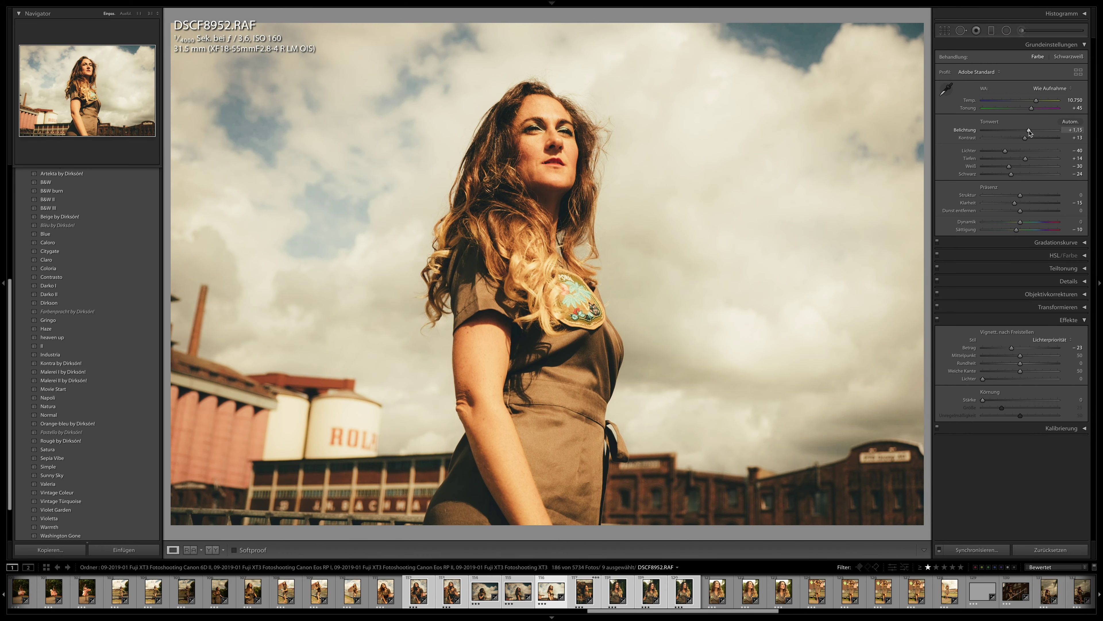
{"action": "left_click", "coordinate": [419, 591]}
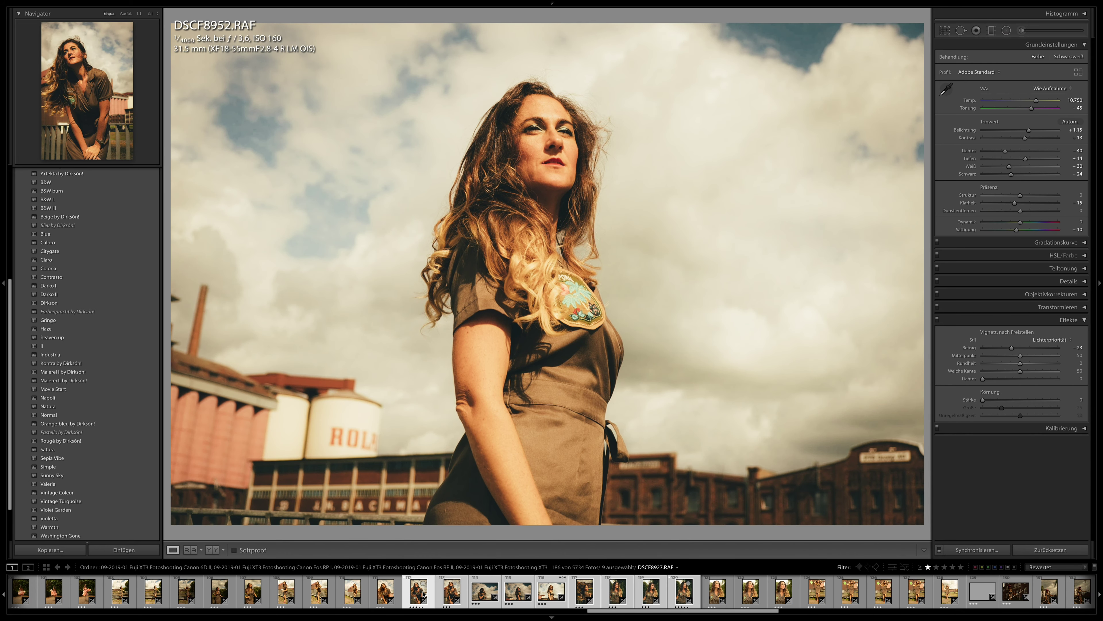
{"action": "left_click", "coordinate": [60, 217]}
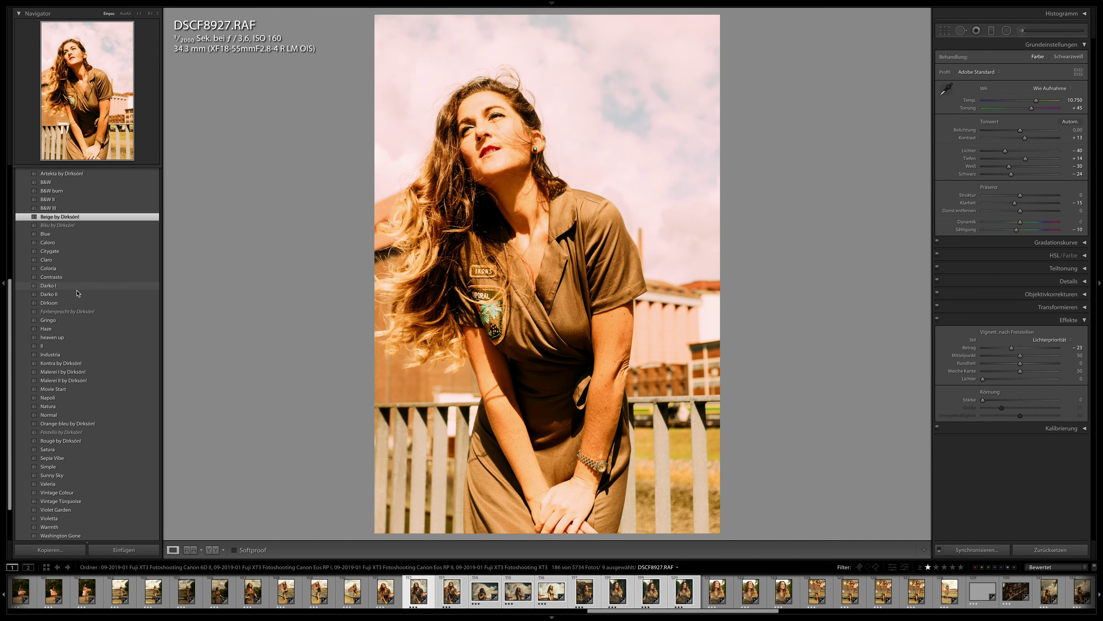
Apply Haze to DSCF8927, sync it across the khaki series, review, then open DSCF9147.
{"action": "left_click", "coordinate": [74, 329]}
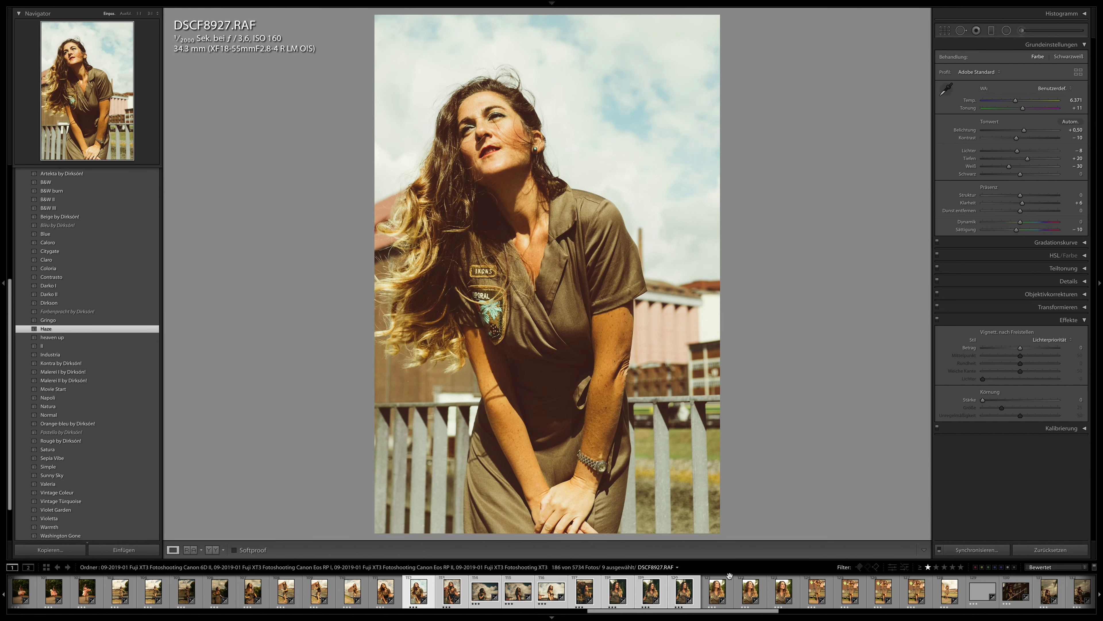
{"action": "left_click", "coordinate": [977, 550]}
{"action": "key", "text": "Return"}
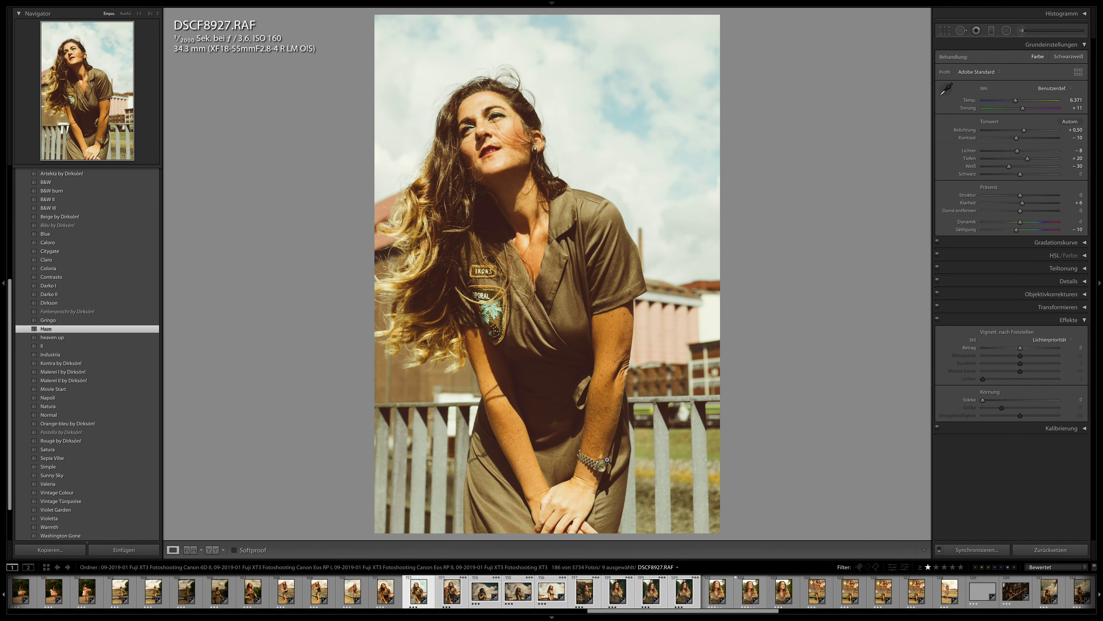
{"action": "key", "text": "Right"}
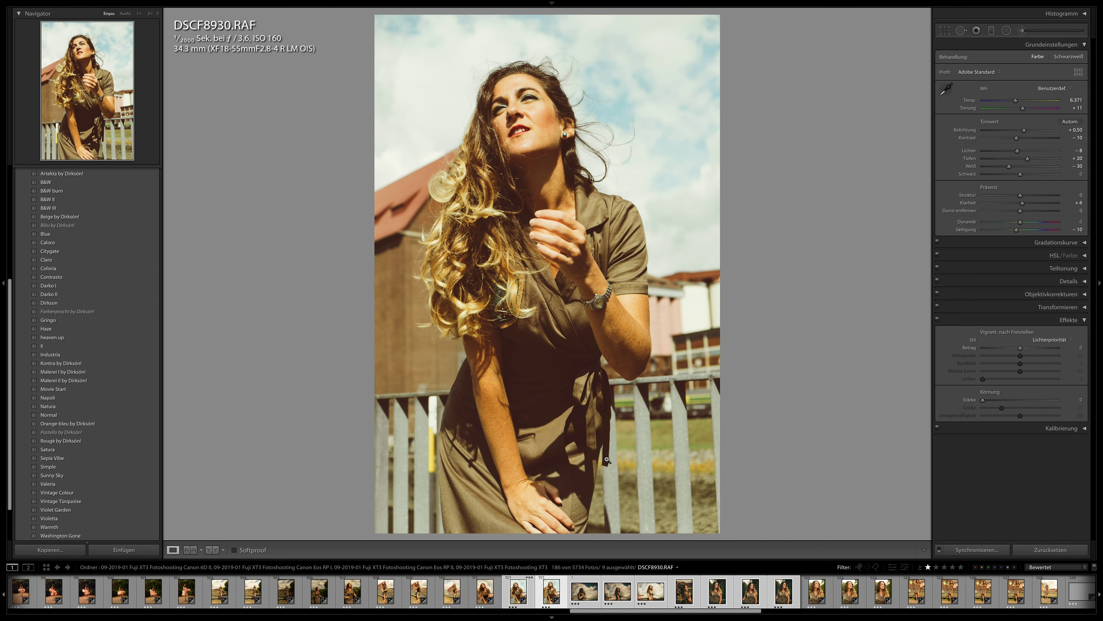
{"action": "key", "text": "Right"}
{"action": "key", "text": "Right"}
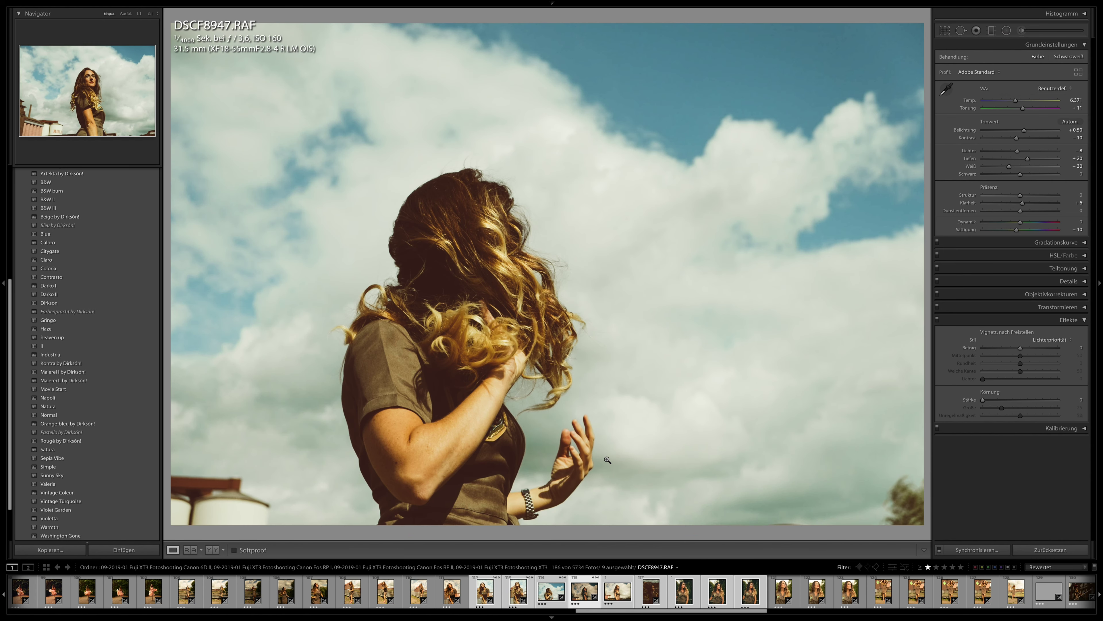
{"action": "key", "text": "Right"}
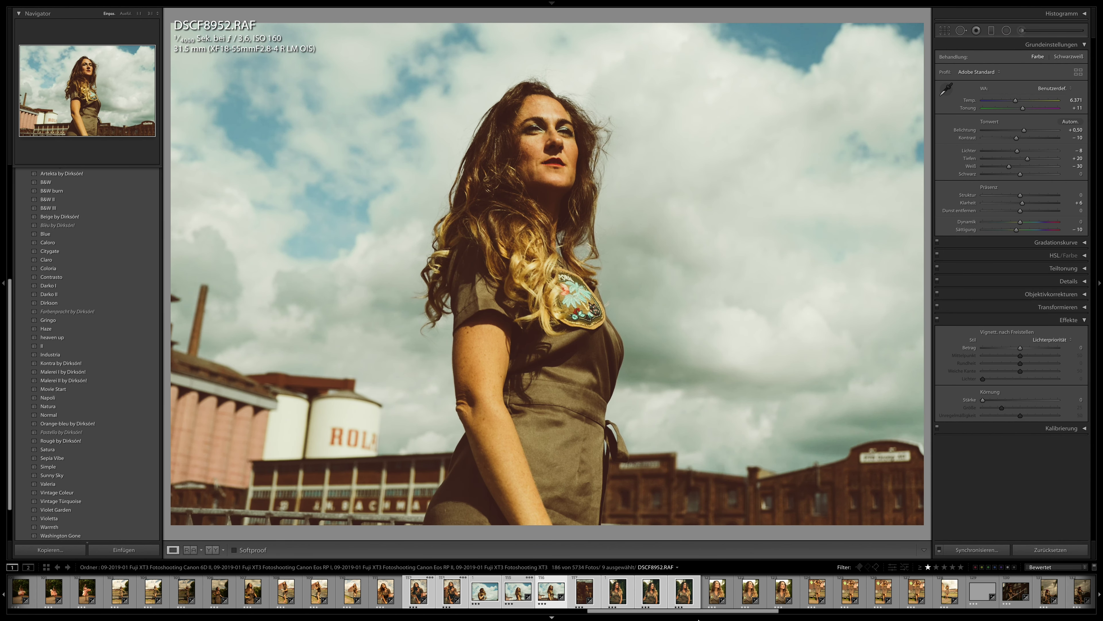
{"action": "scroll", "coordinate": [711, 603], "scroll_direction": "down", "scroll_amount": 3}
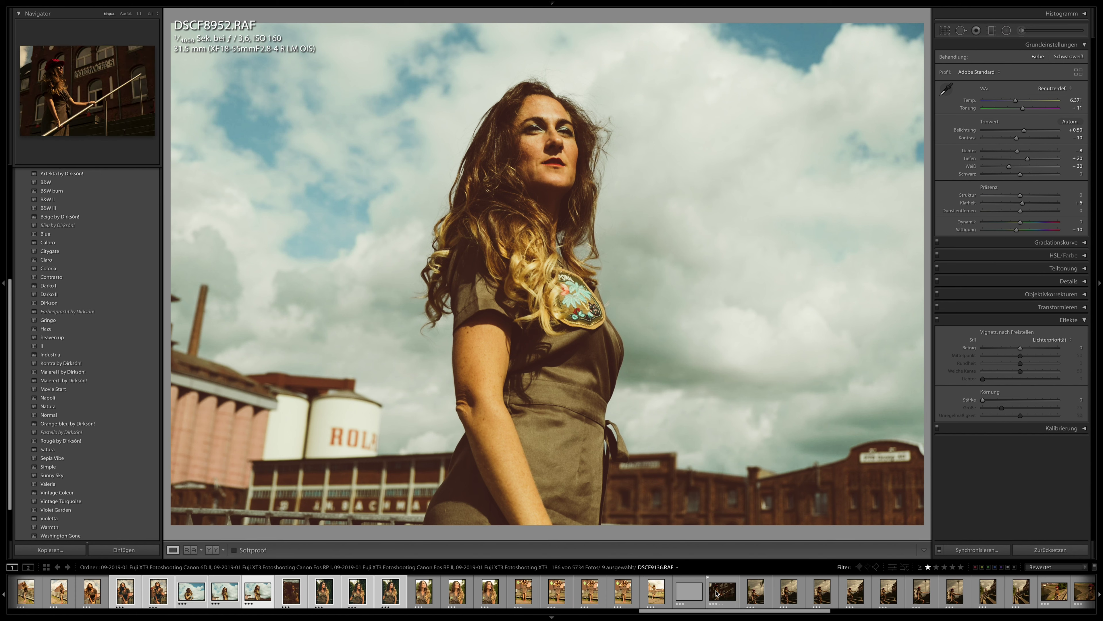
{"action": "left_click", "coordinate": [823, 591]}
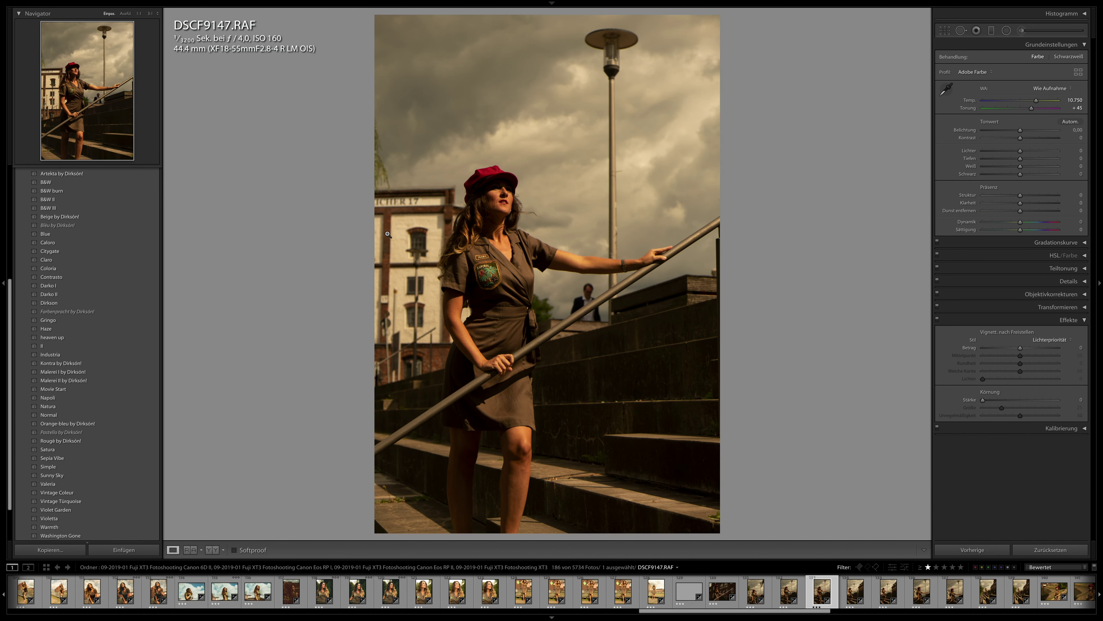
Try a few presets on DSCF9154, apply Movie Start, and sync it to all ten stair photos.
{"action": "key", "text": "Right"}
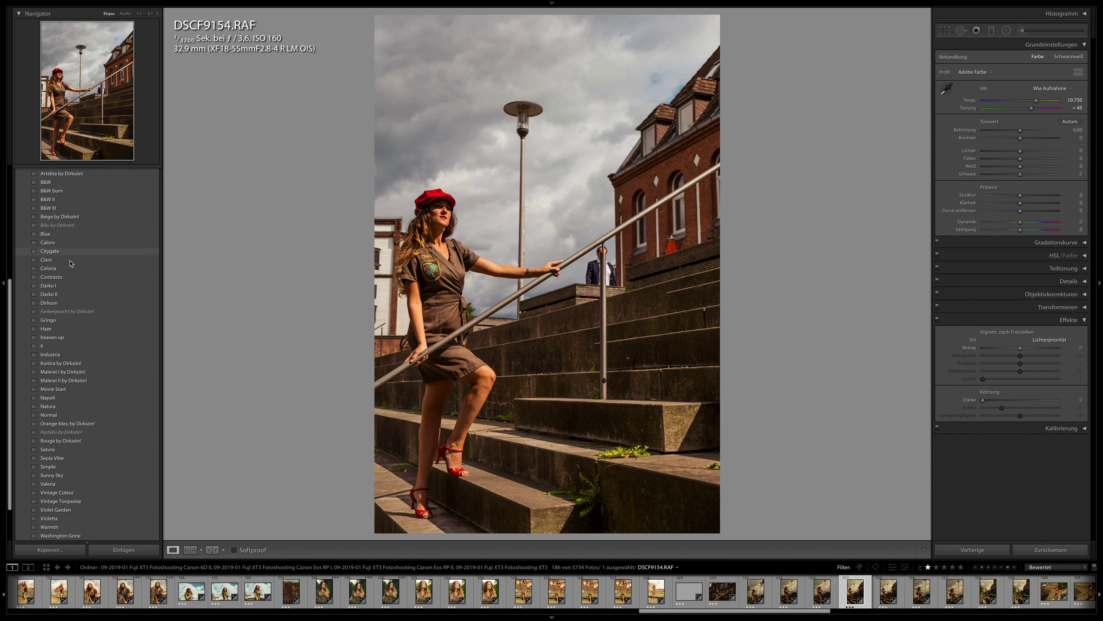
{"action": "left_click", "coordinate": [70, 278]}
{"action": "left_click", "coordinate": [69, 329]}
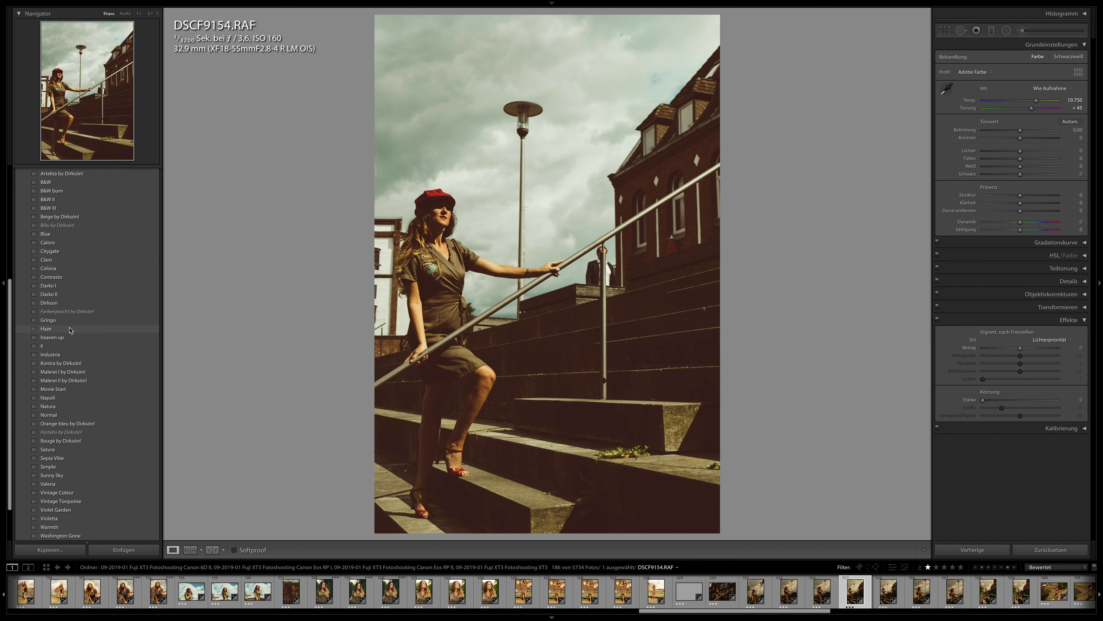
{"action": "scroll", "coordinate": [69, 330], "scroll_direction": "down", "scroll_amount": 2}
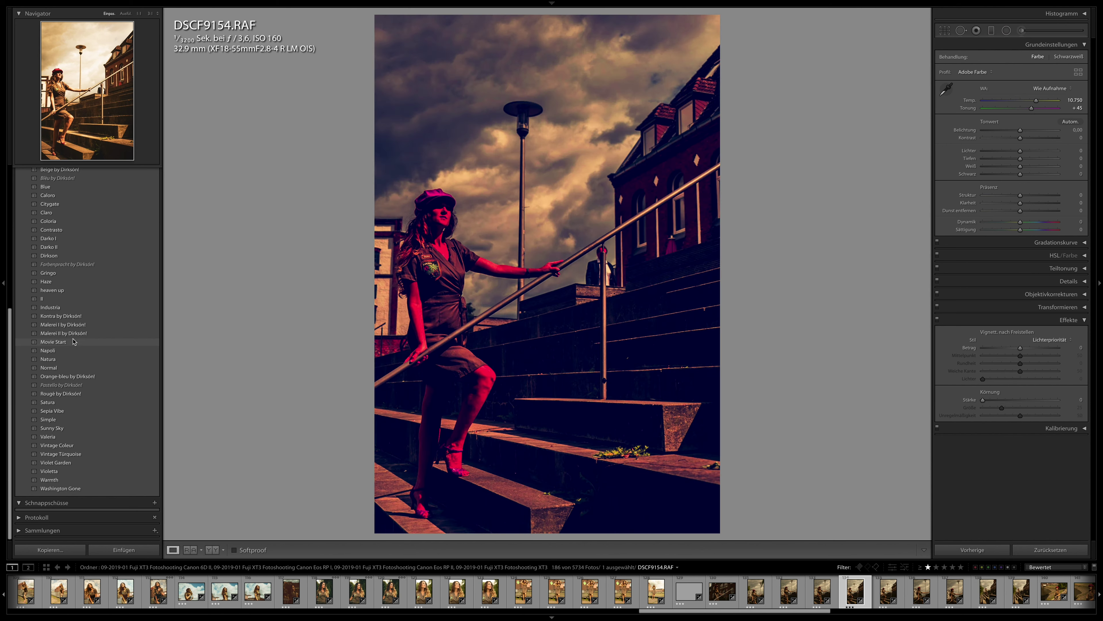
{"action": "left_click", "coordinate": [73, 342]}
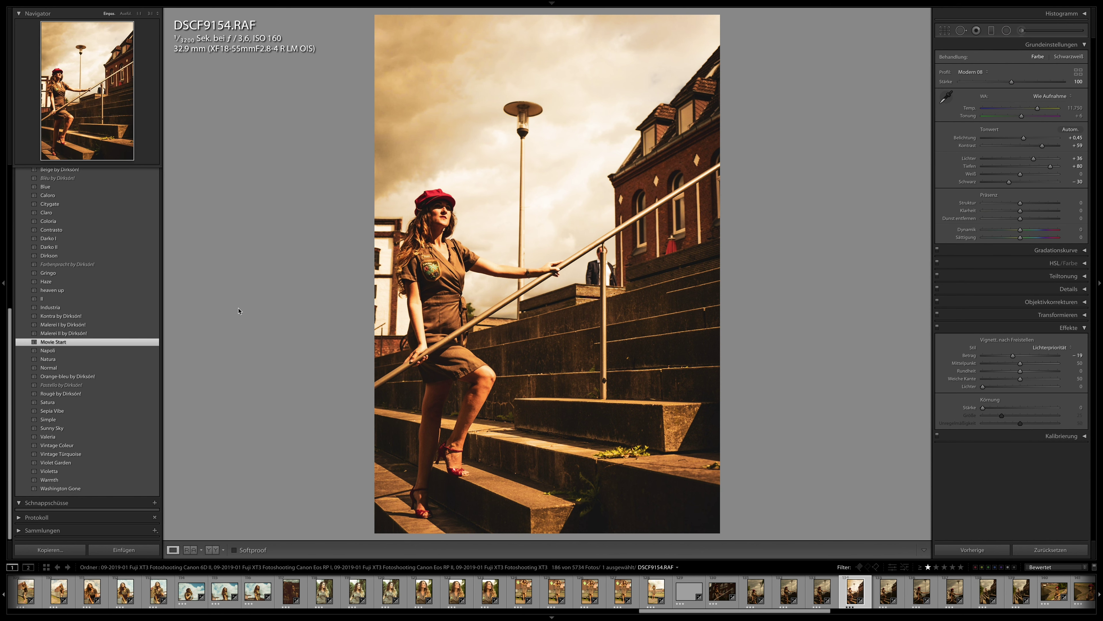
{"action": "scroll", "coordinate": [862, 596], "scroll_direction": "down", "scroll_amount": 3}
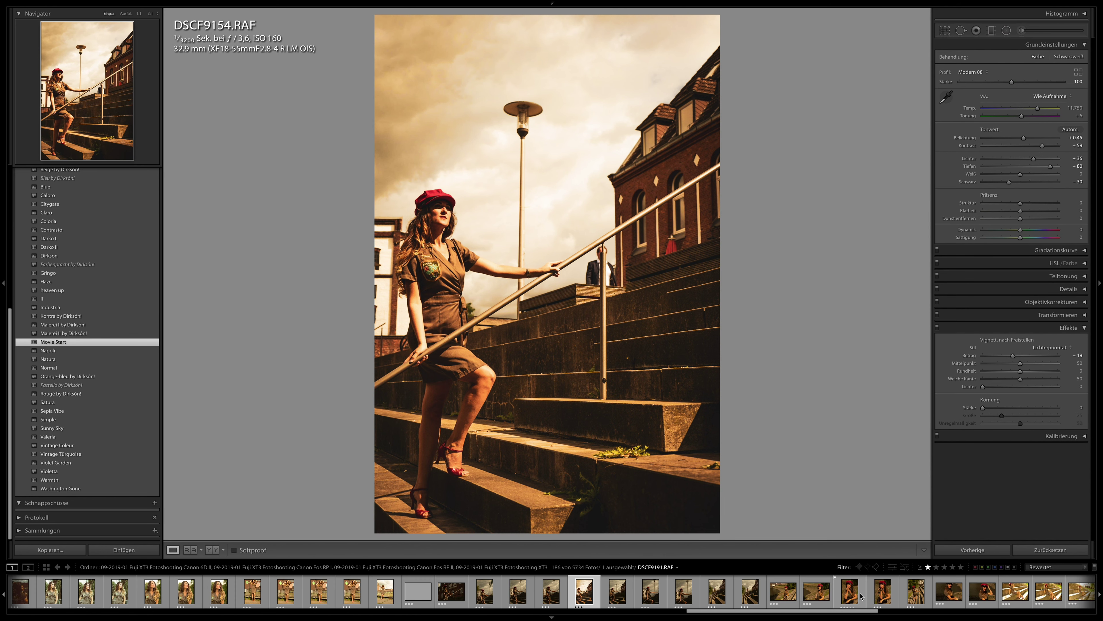
{"action": "left_click", "coordinate": [883, 592], "text": "shift"}
{"action": "left_click", "coordinate": [977, 549]}
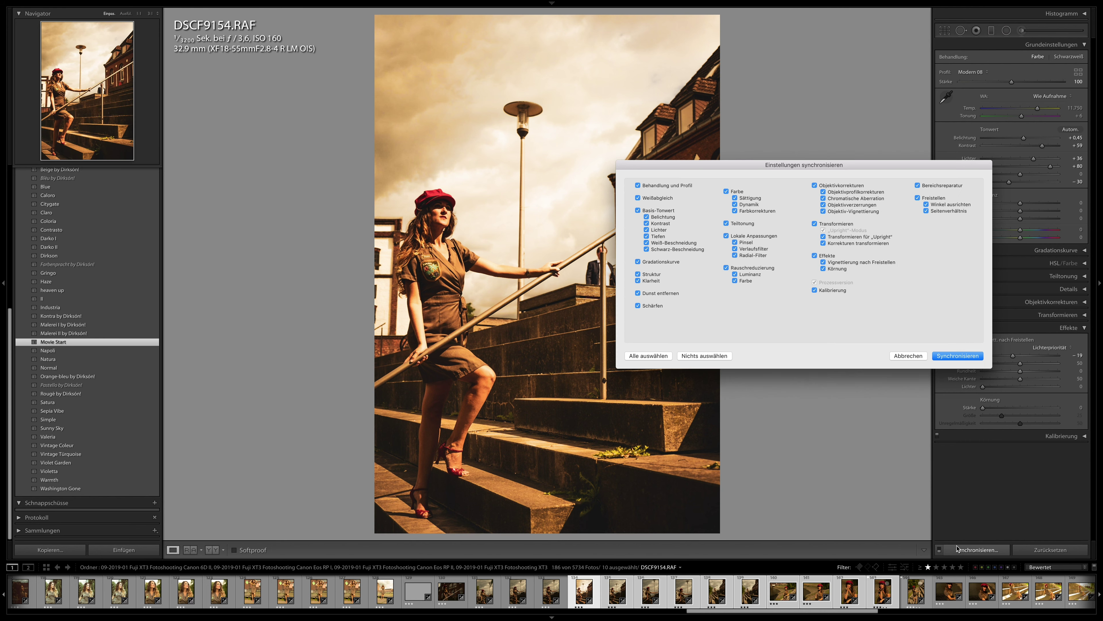
{"action": "left_click", "coordinate": [959, 355]}
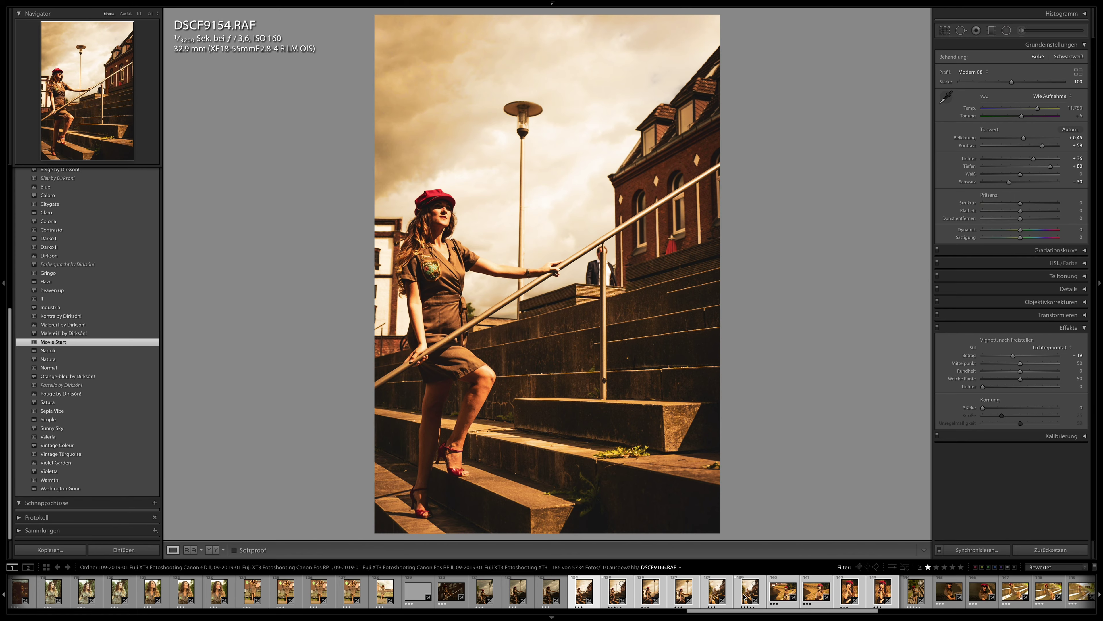
Review the stair, railing and kiss shots full-screen, zooming in on the railing portrait.
{"action": "key", "text": "f"}
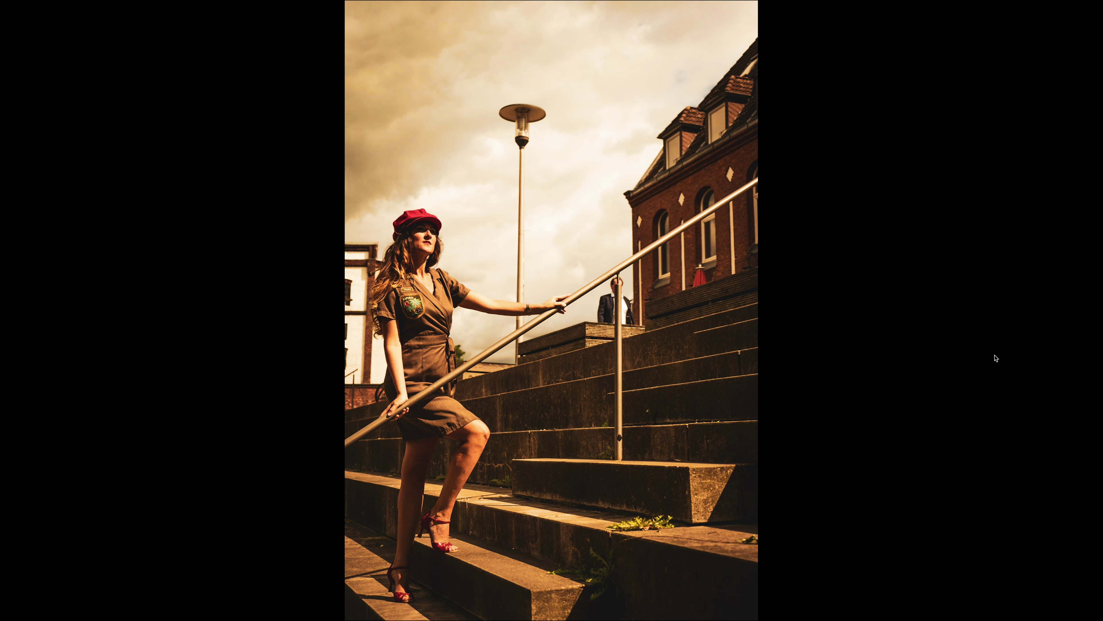
{"action": "key", "text": "Right"}
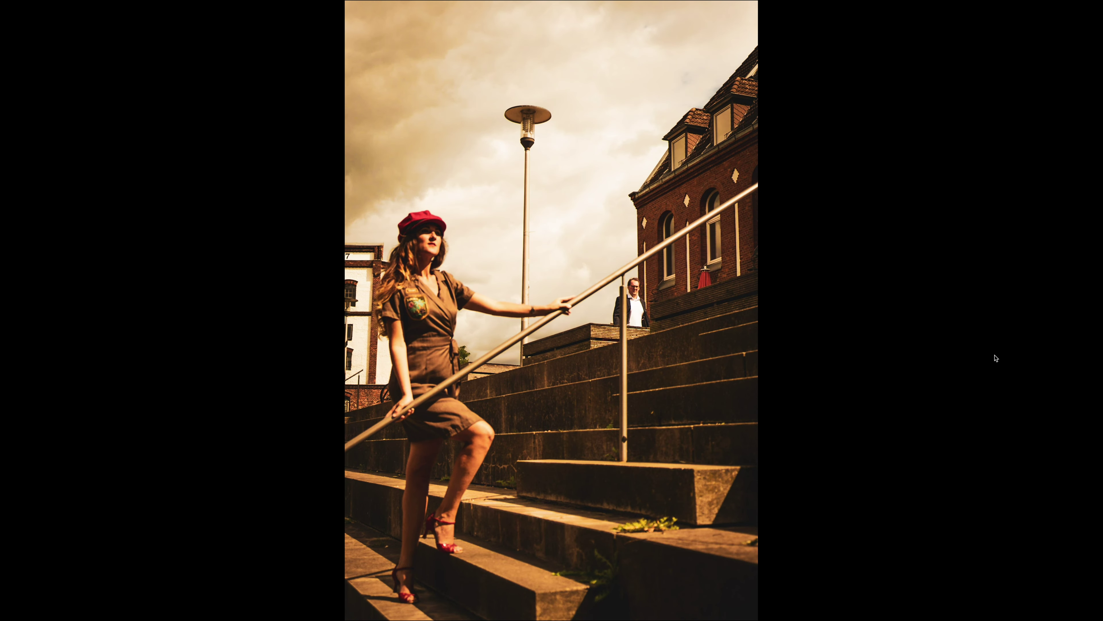
{"action": "key", "text": "Right"}
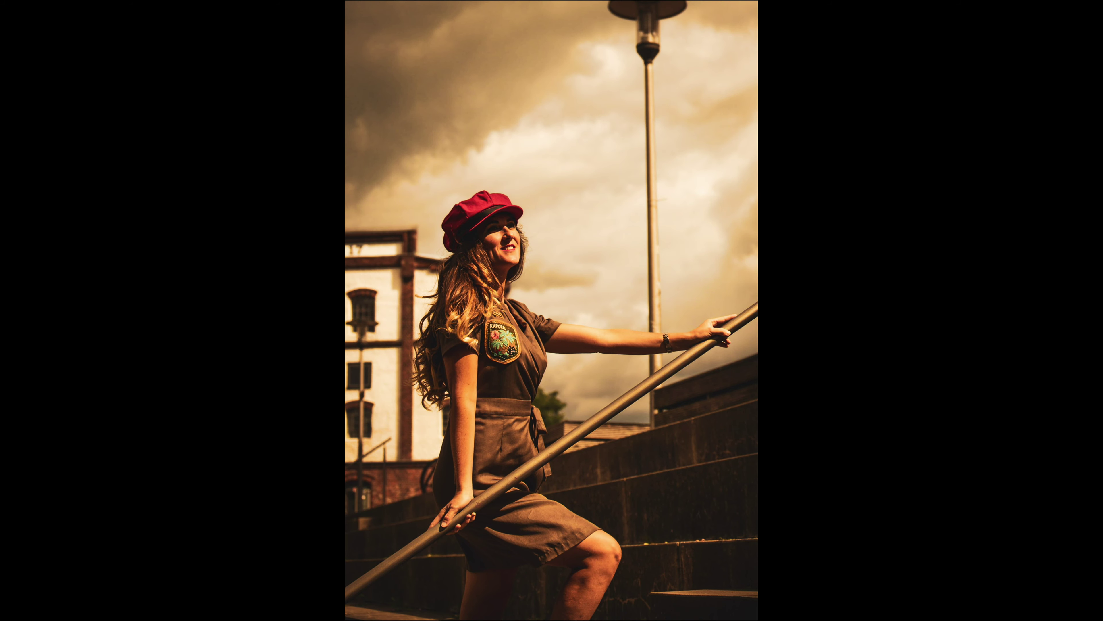
{"action": "key", "text": "Right"}
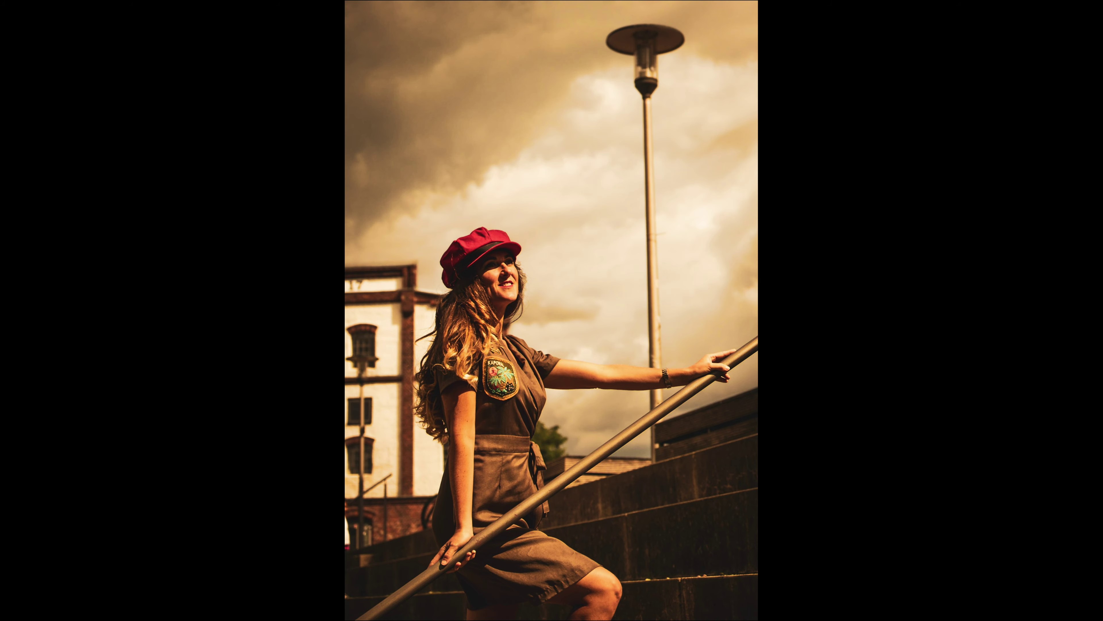
{"action": "key", "text": "Right"}
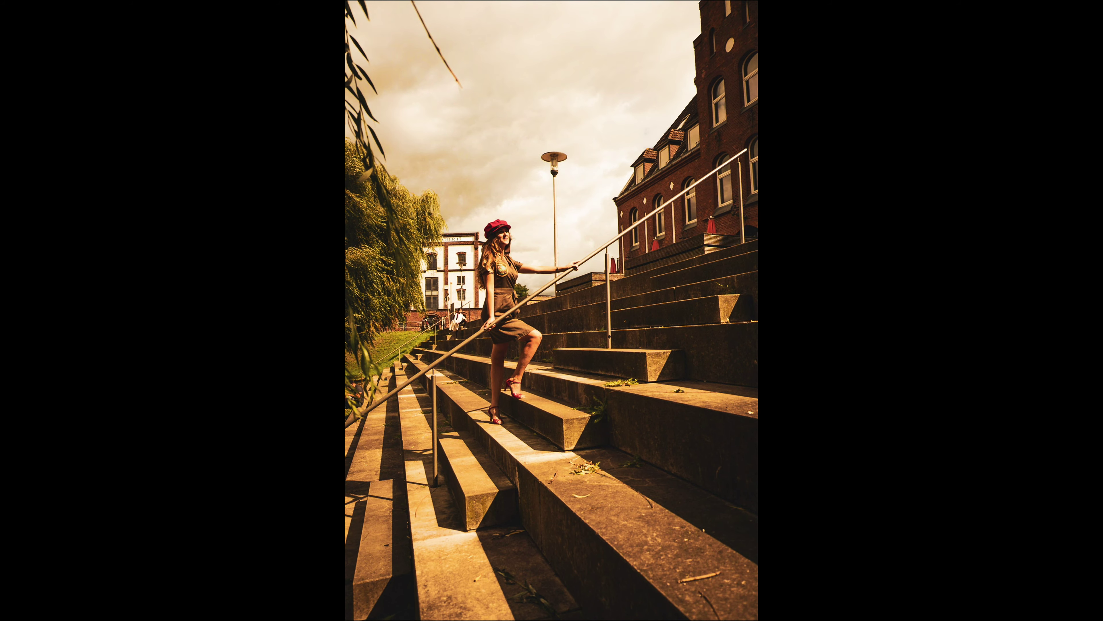
{"action": "key", "text": "Right"}
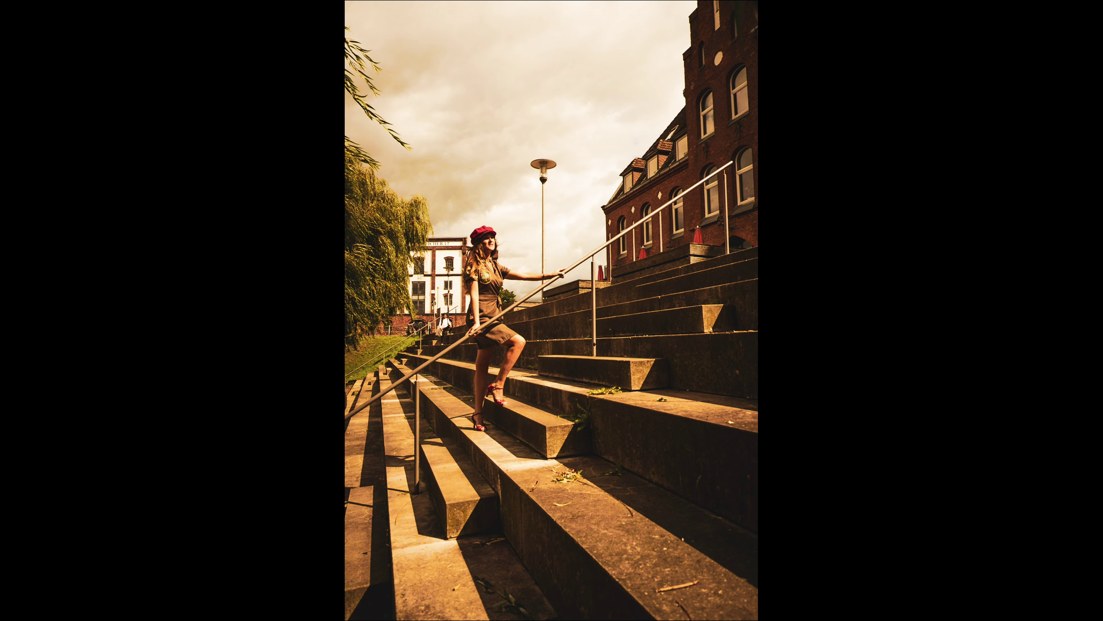
{"action": "key", "text": "Right"}
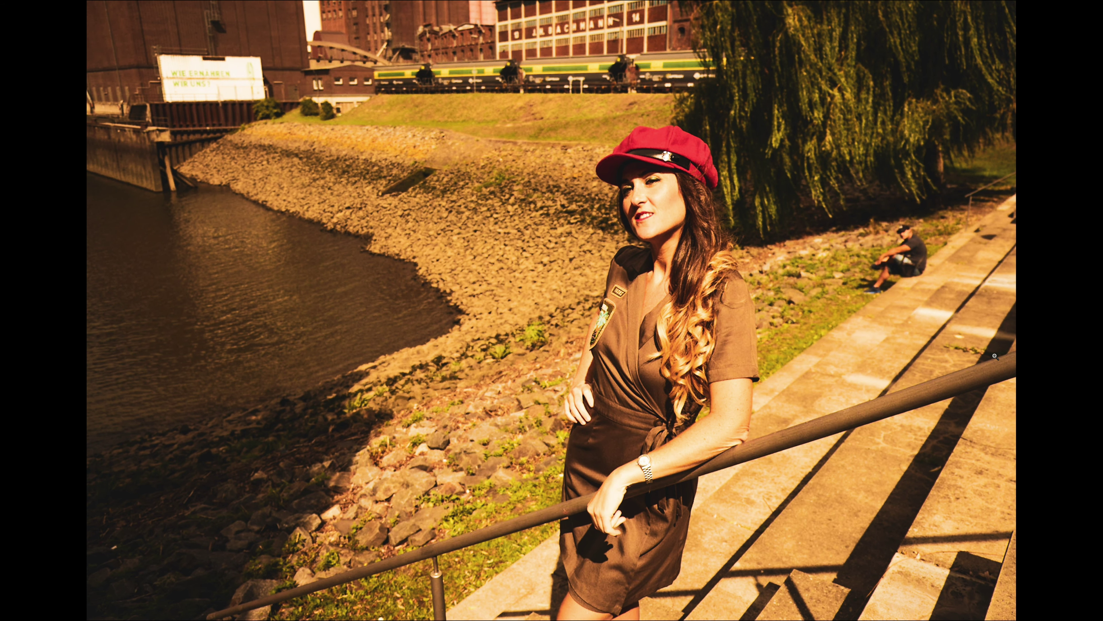
{"action": "left_click", "coordinate": [775, 385]}
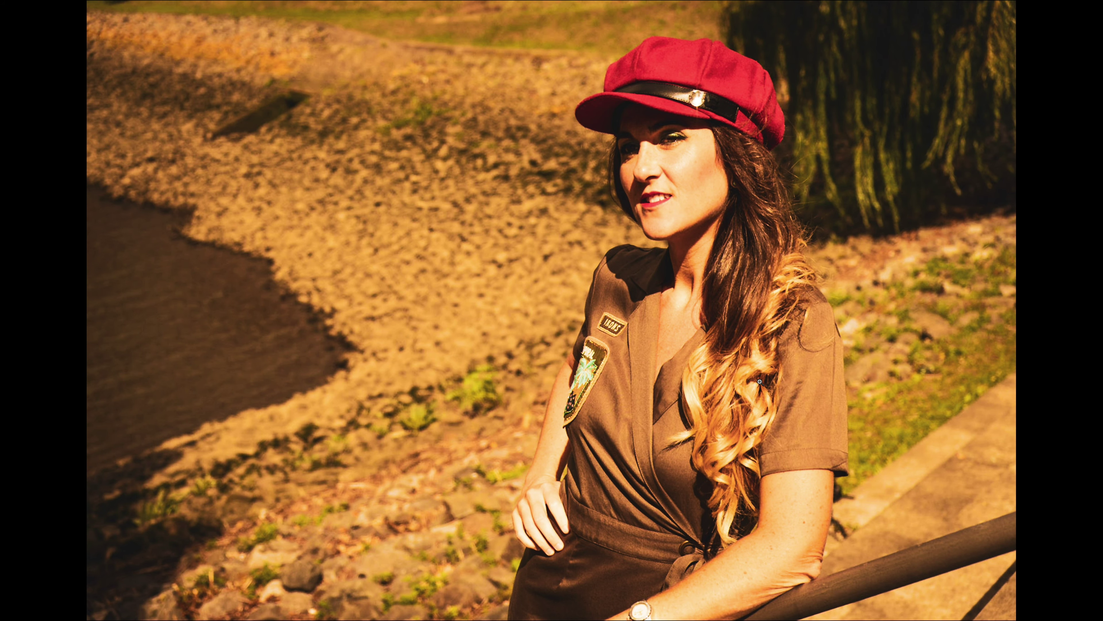
{"action": "key", "text": "Right"}
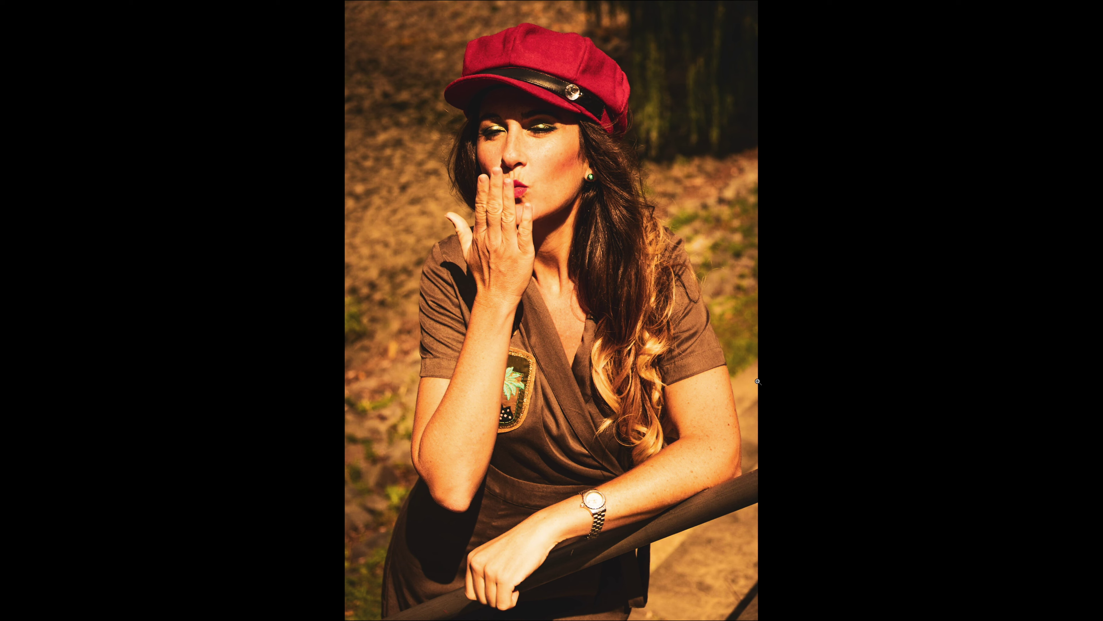
{"action": "key", "text": "Right"}
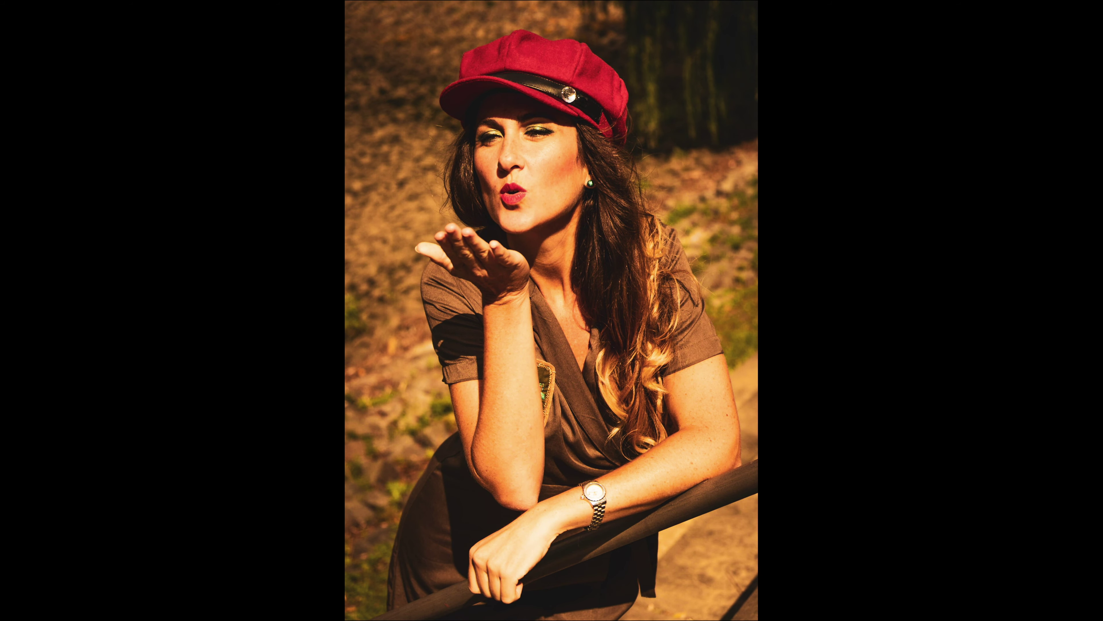
{"action": "key", "text": "Right"}
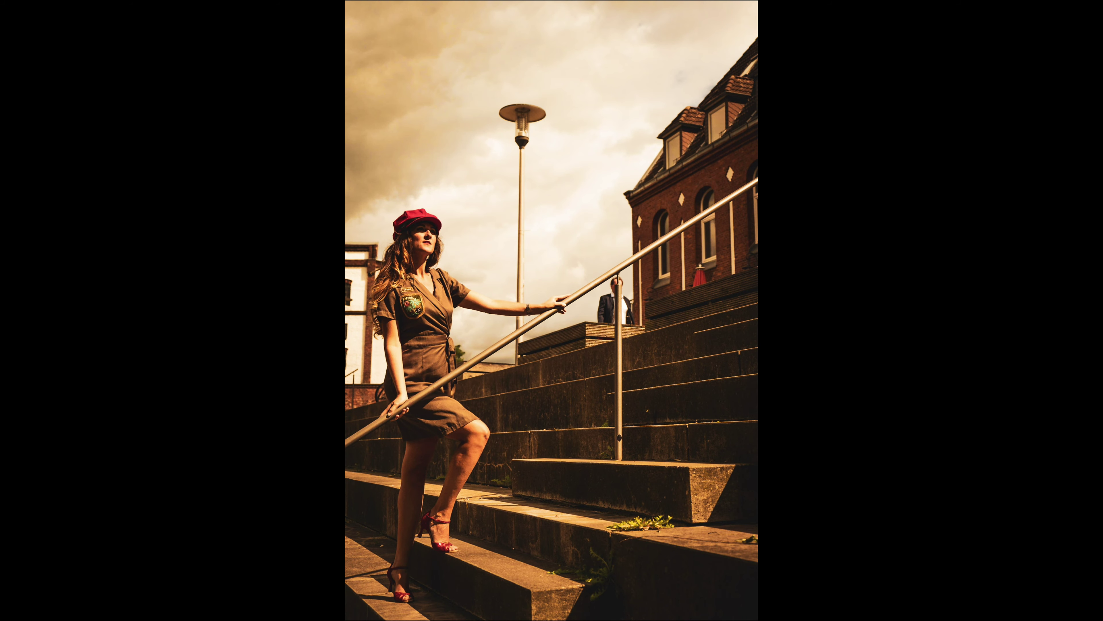
{"action": "key", "text": "Escape"}
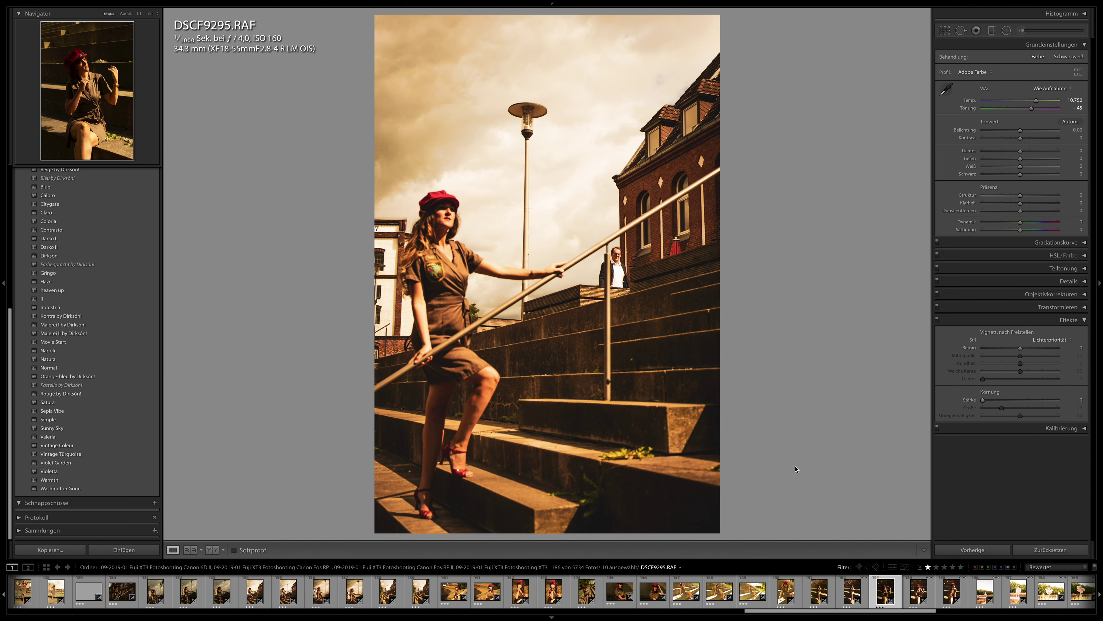
Try Claro on the seated photo DSCF9295, then settle on Rouge by Dirksón!
{"action": "key", "text": "Left"}
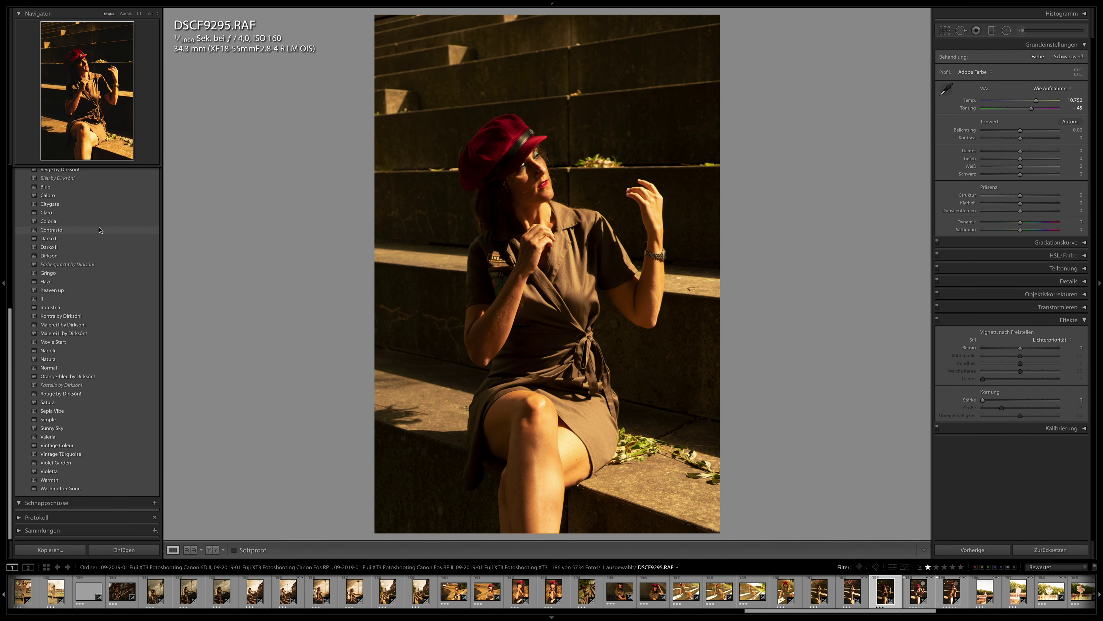
{"action": "left_click", "coordinate": [100, 216]}
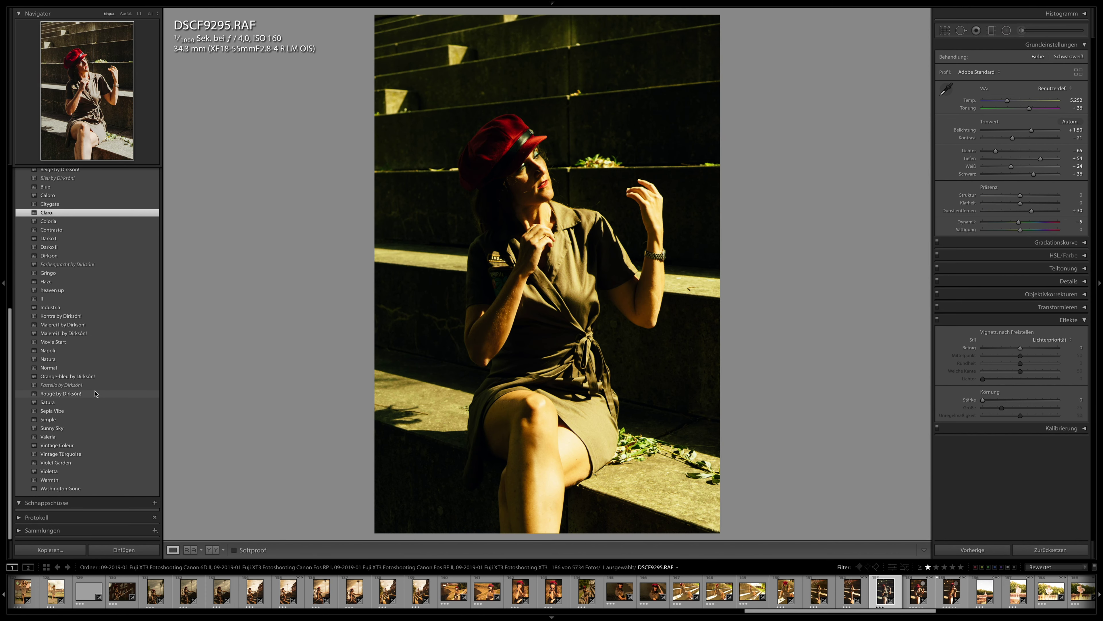
{"action": "left_click", "coordinate": [96, 394]}
Scroll the filmstrip and open the pink-dress park photo DSCF9695.
{"action": "scroll", "coordinate": [677, 592], "scroll_direction": "down", "scroll_amount": 5}
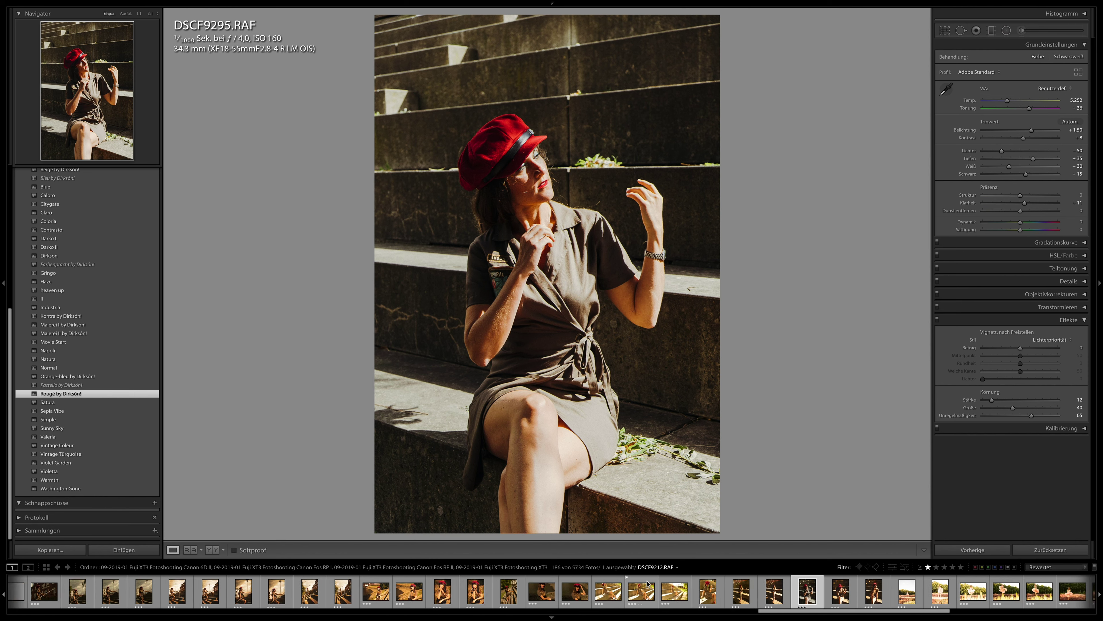
{"action": "scroll", "coordinate": [864, 596], "scroll_direction": "down", "scroll_amount": 5}
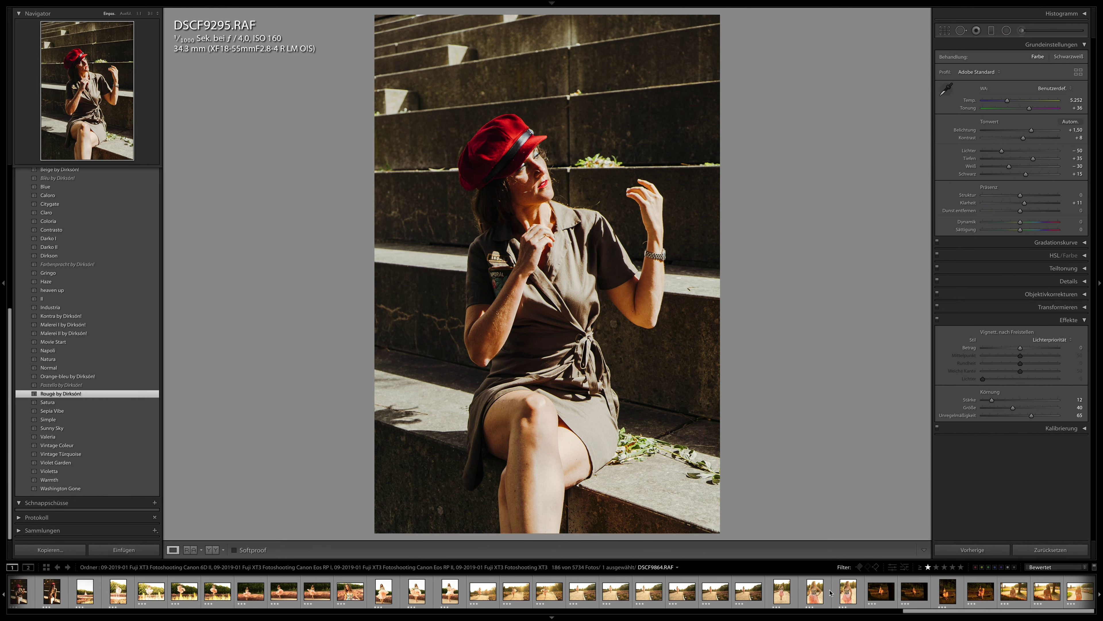
{"action": "scroll", "coordinate": [518, 591], "scroll_direction": "down", "scroll_amount": 1}
{"action": "left_click", "coordinate": [568, 591]}
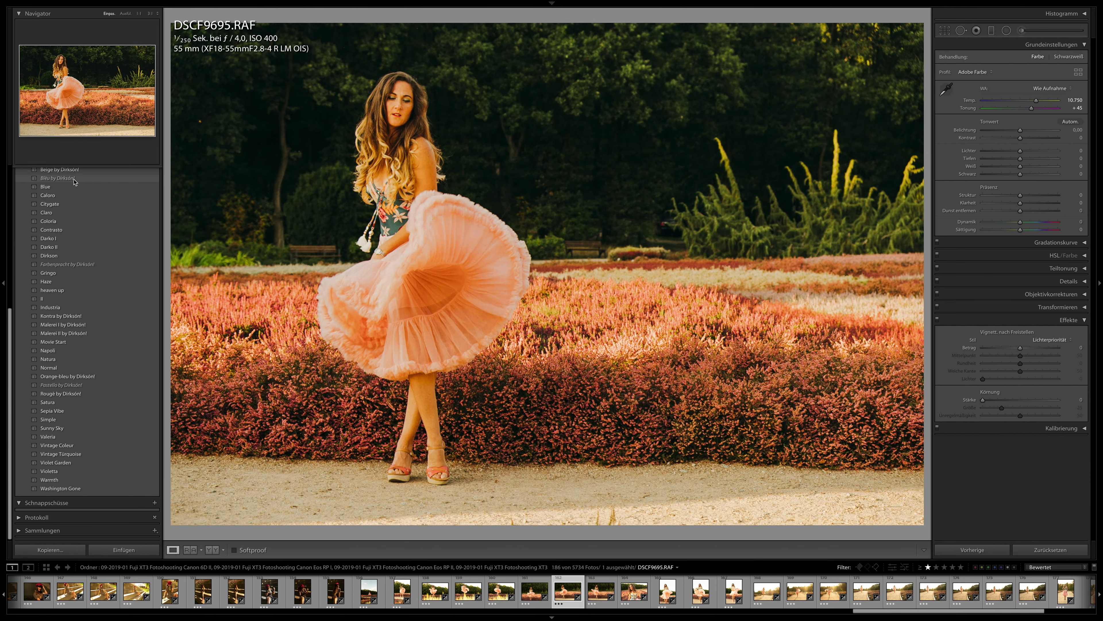
Try the Bleu, Warmth and Orange-bleu presets on the park photo, lowering exposure and contrast.
{"action": "left_click", "coordinate": [74, 179]}
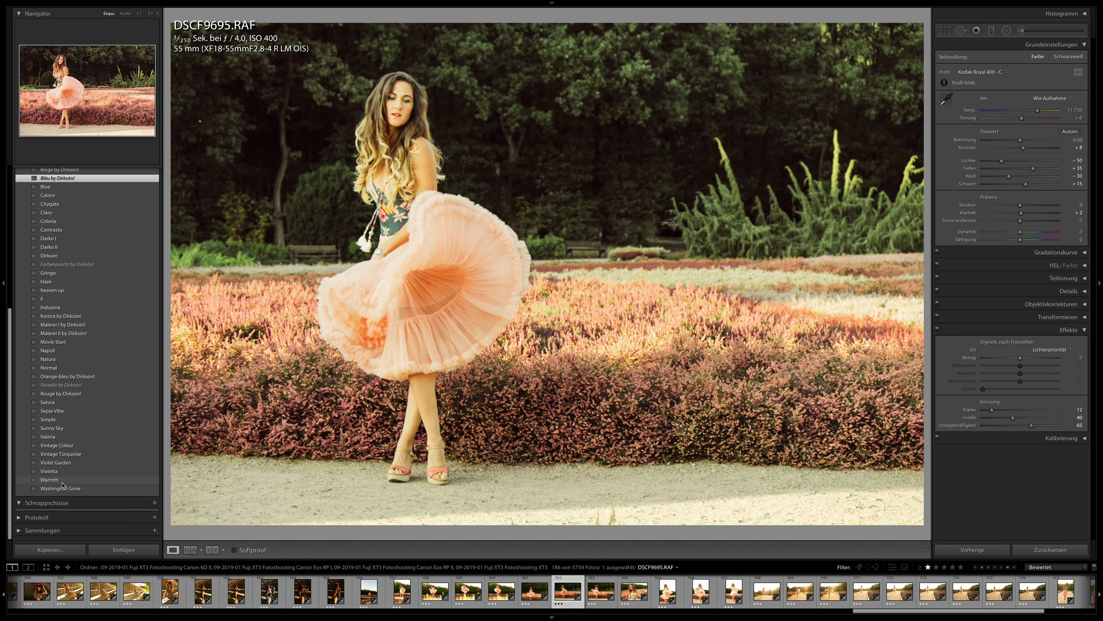
{"action": "left_click", "coordinate": [62, 481]}
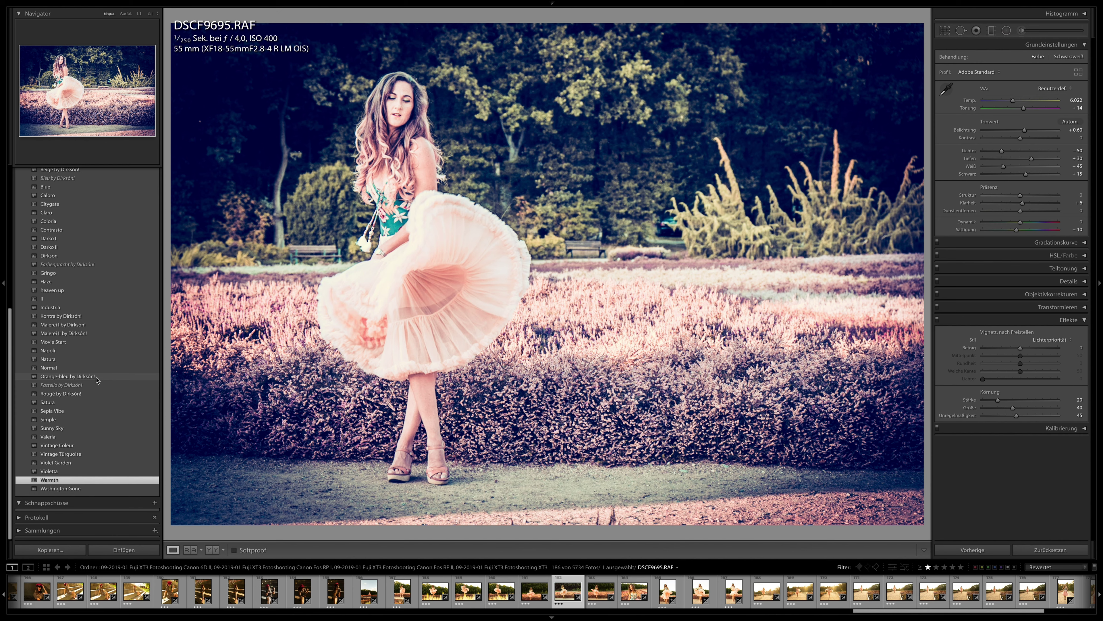
{"action": "left_click", "coordinate": [97, 379]}
{"action": "left_click_drag", "start_coordinate": [1057, 138], "coordinate": [1022, 133]}
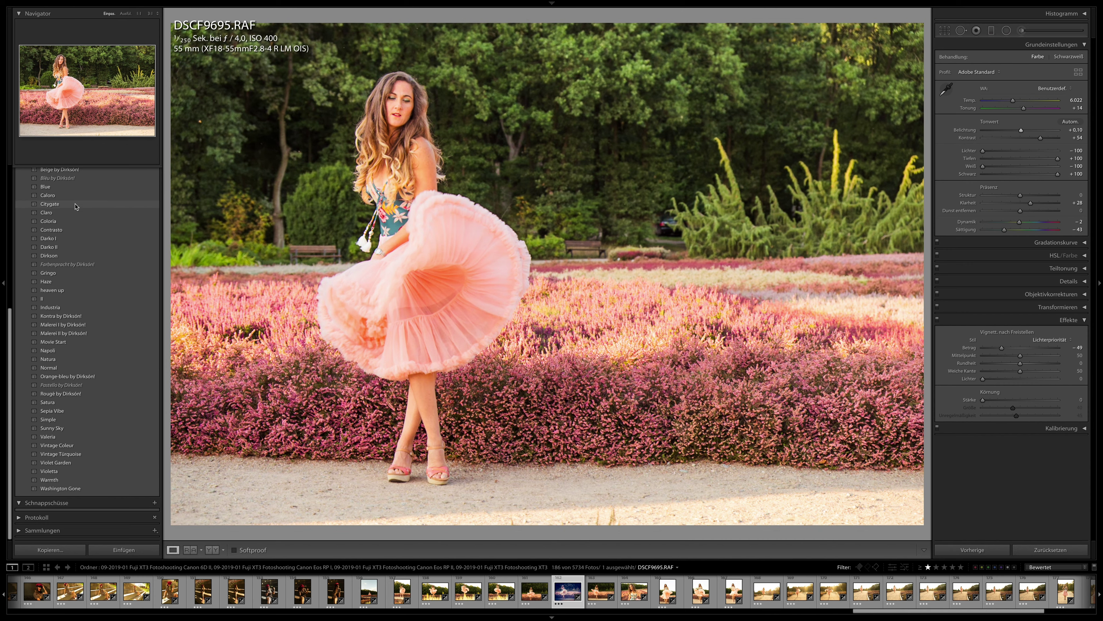
Apply the Citygate preset to DSCF9695, then select the kiss portrait DSCF9192.
{"action": "left_click", "coordinate": [84, 204]}
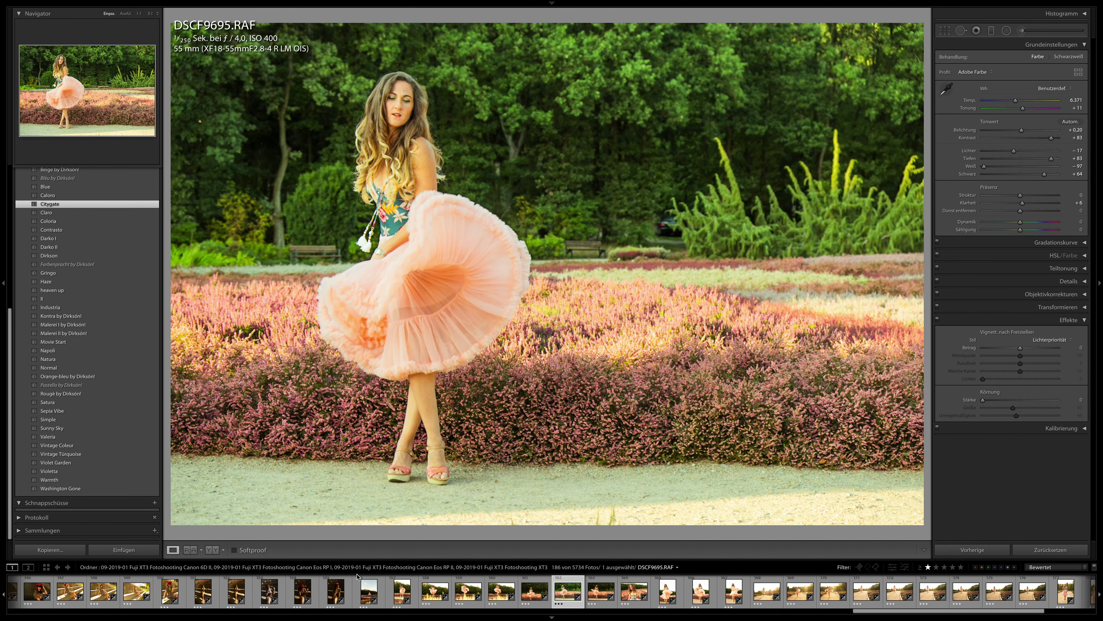
{"action": "scroll", "coordinate": [151, 591], "scroll_direction": "up", "scroll_amount": 3}
{"action": "left_click", "coordinate": [107, 592]}
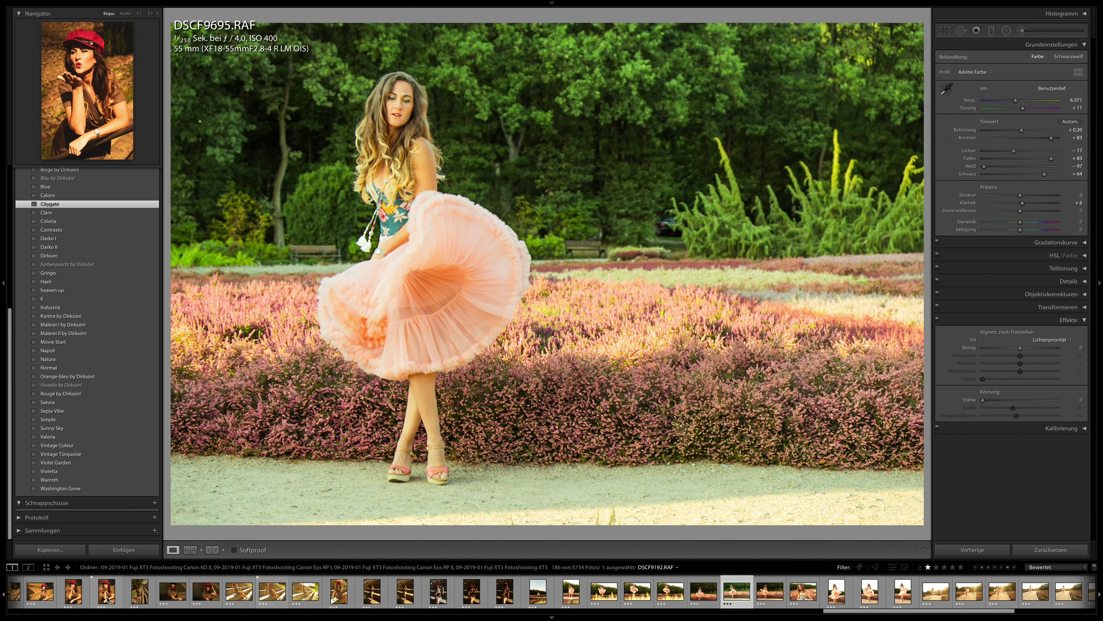